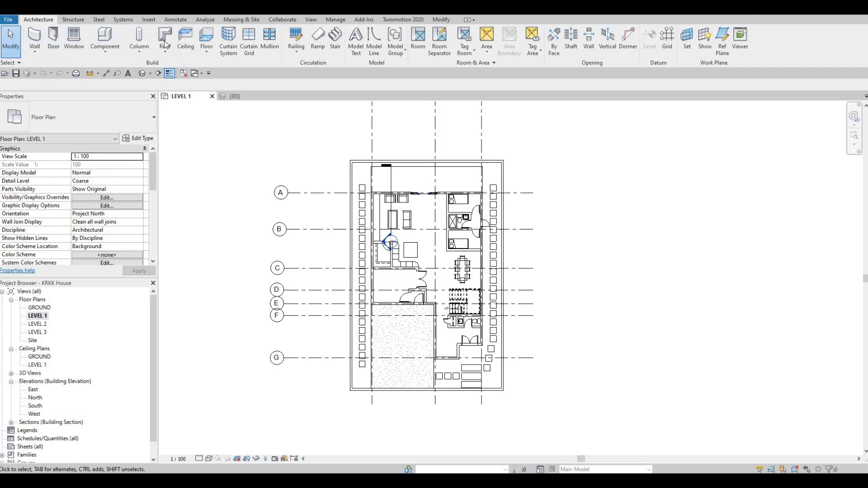
Start an architectural floor on LEVEL 1 and duplicate the FLOOR 3 type as FLOOR 4
left_click(211, 42)
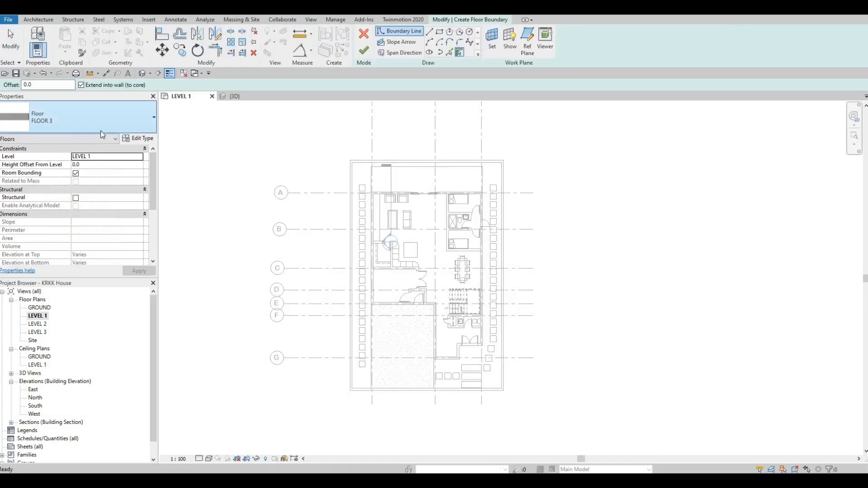
left_click(139, 138)
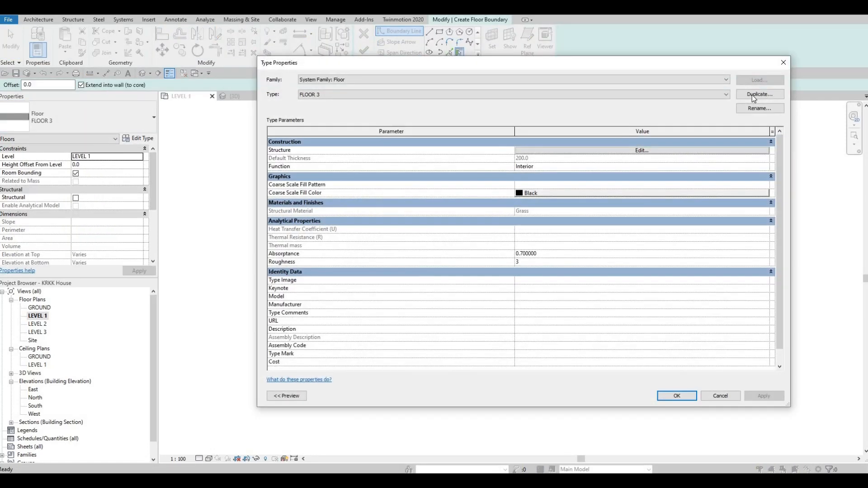
left_click(752, 95)
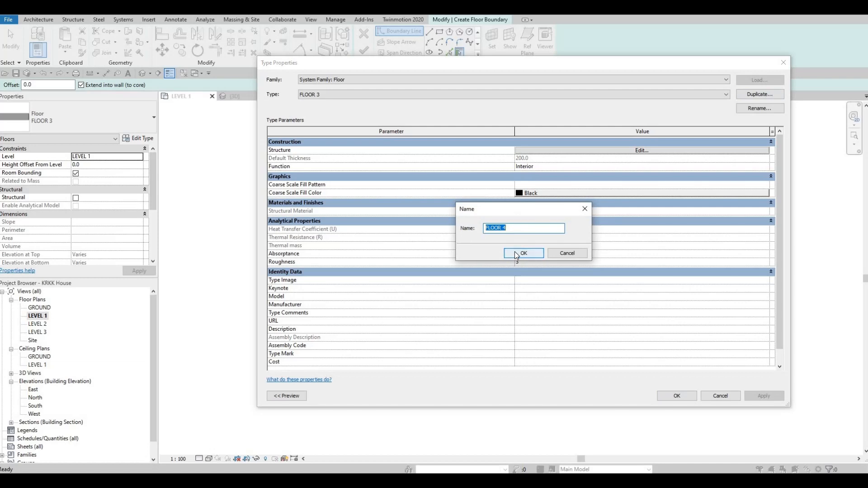
left_click(517, 253)
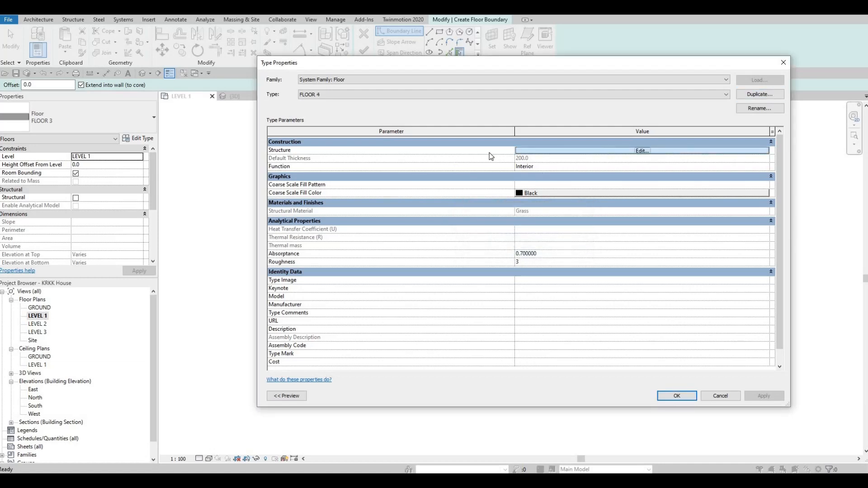
Assign Concrete, Broom Finish from the AEC Concrete materials to FLOOR 4's structure layer and accept the type changes
left_click(517, 151)
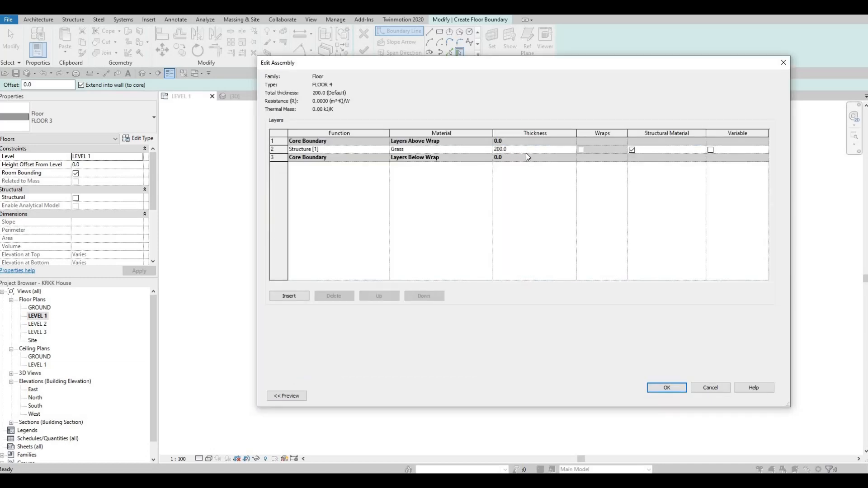
left_click(489, 149)
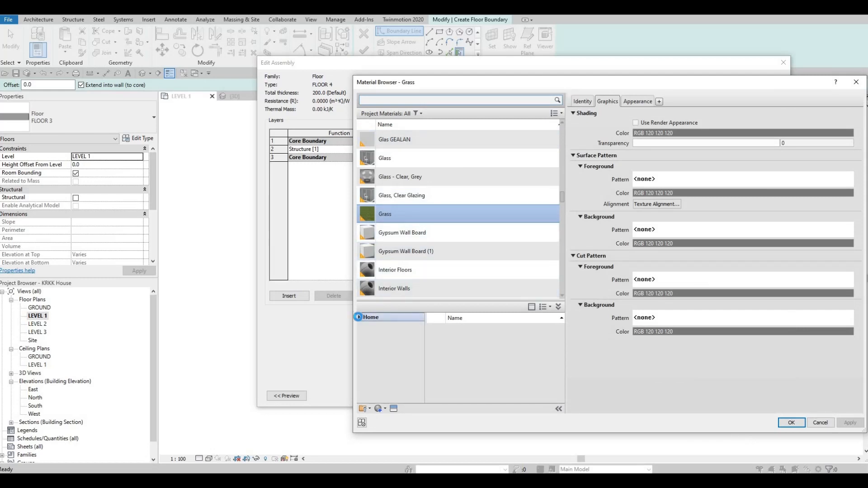
left_click(361, 337)
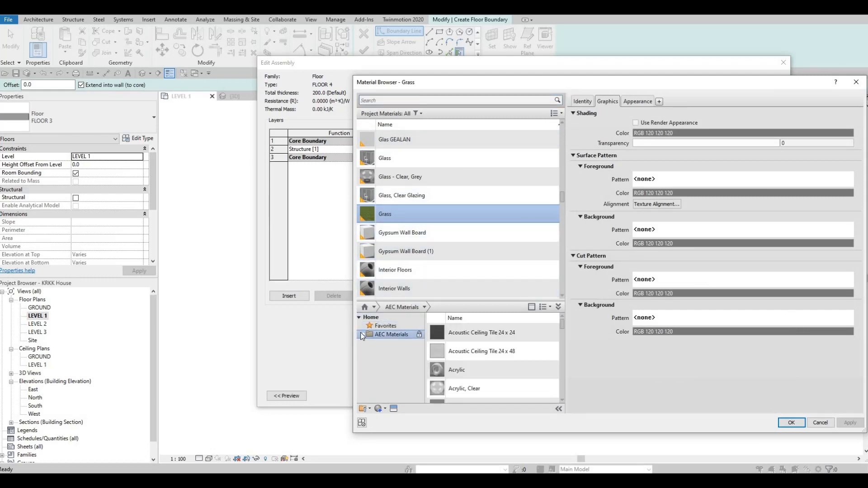
left_click(364, 335)
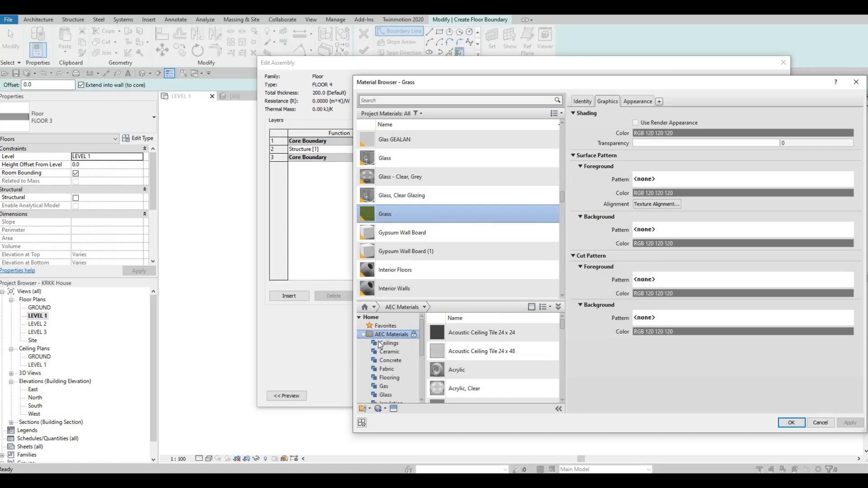
left_click(391, 360)
scroll(422, 342, "down", 1)
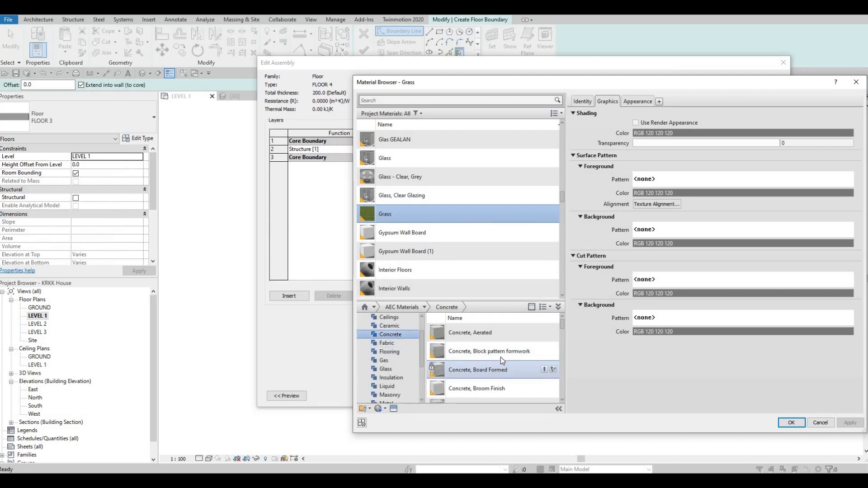
scroll(500, 357, "down", 2)
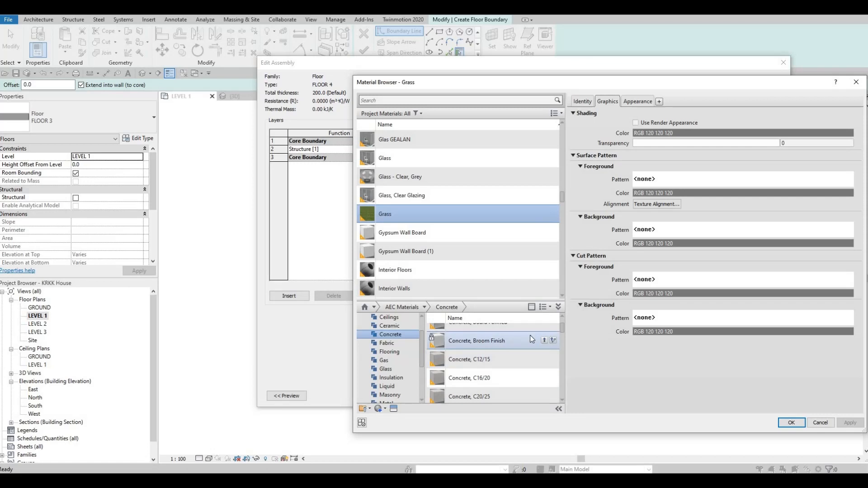
left_click(544, 340)
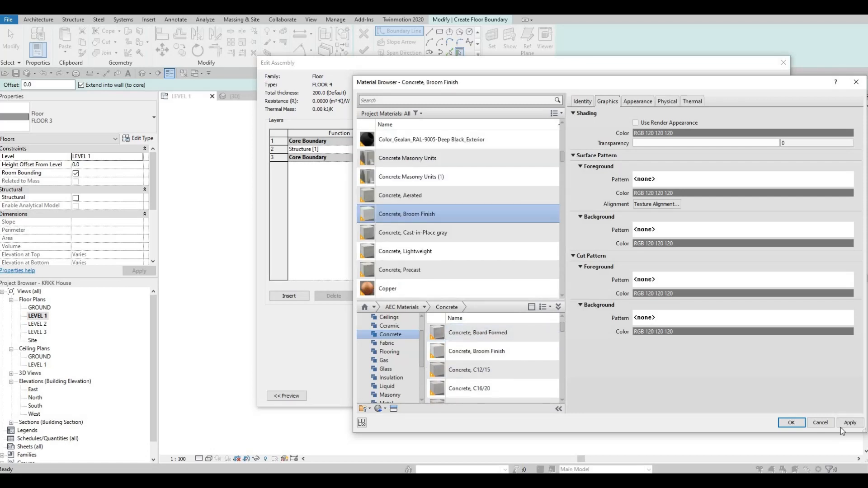
left_click(798, 425)
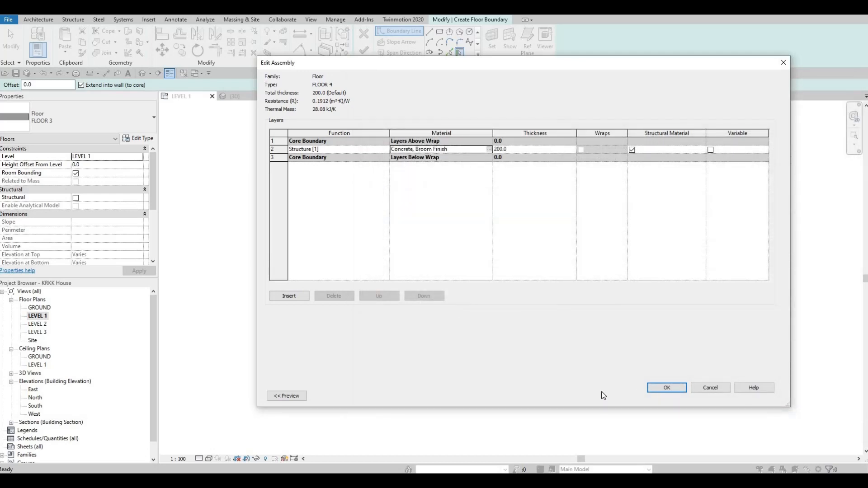
left_click(667, 388)
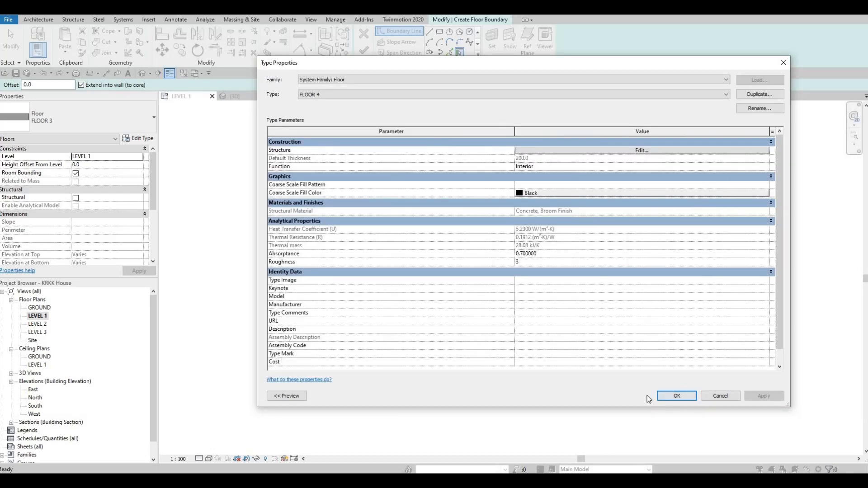
left_click(674, 397)
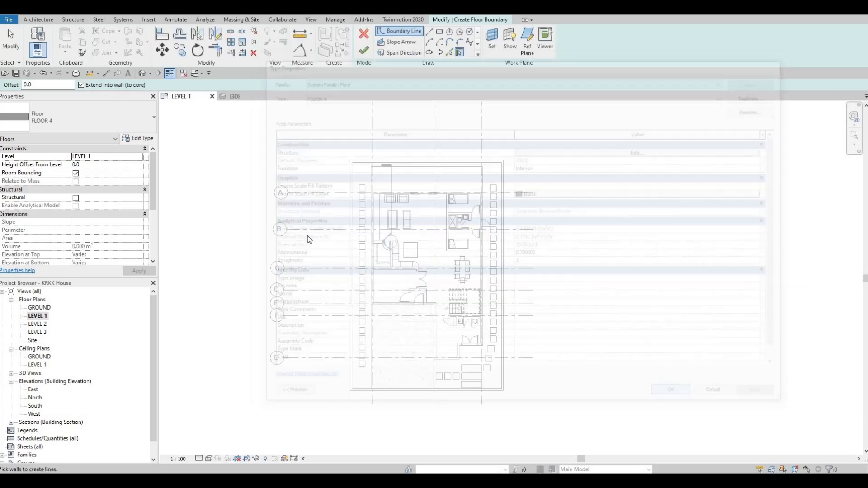
Sketch a 600 by 600 square floor boundary over the first paver opening near grid A, in the column beside grids A to G
left_click(439, 33)
scroll(351, 181, "up", 4)
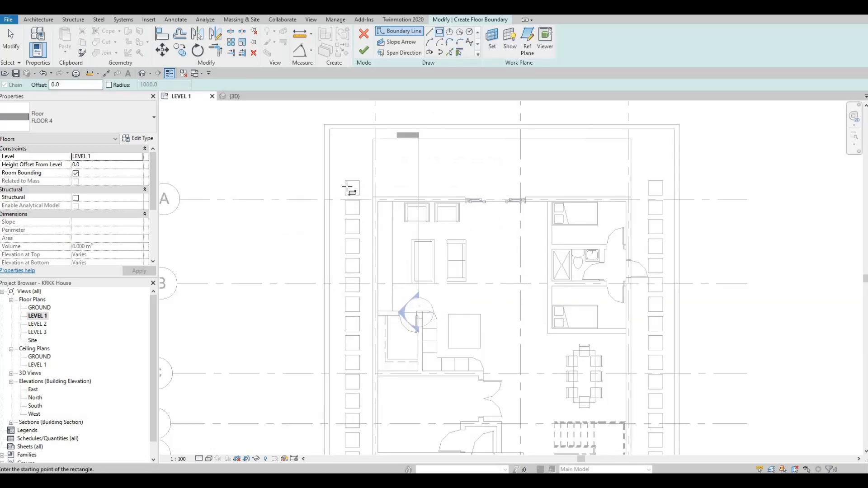
scroll(348, 186, "up", 3)
left_click(336, 186)
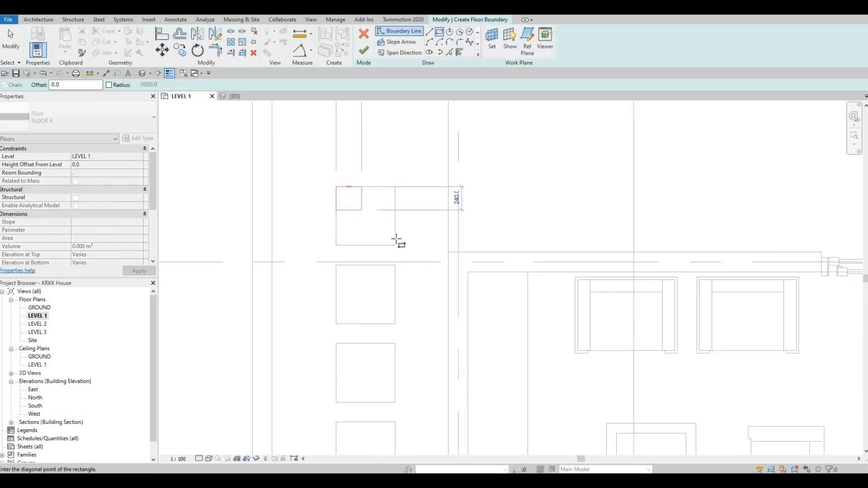
left_click(396, 246)
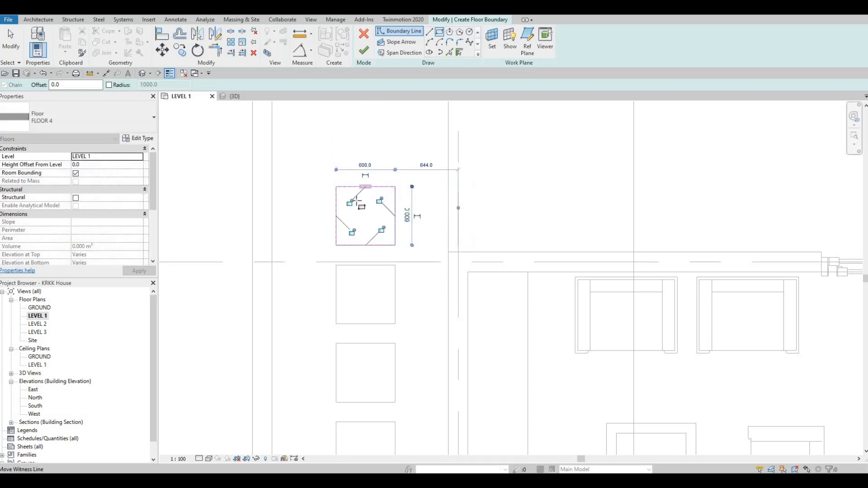
key("Escape")
key("Escape")
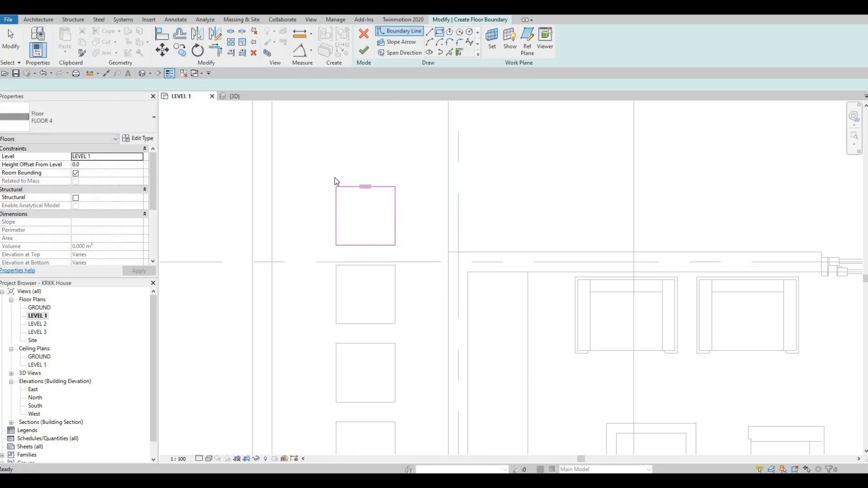
Copy the square boundary with the Multiple option from its upper-left corner onto the next paver openings below
left_click_drag(408, 254, 413, 256)
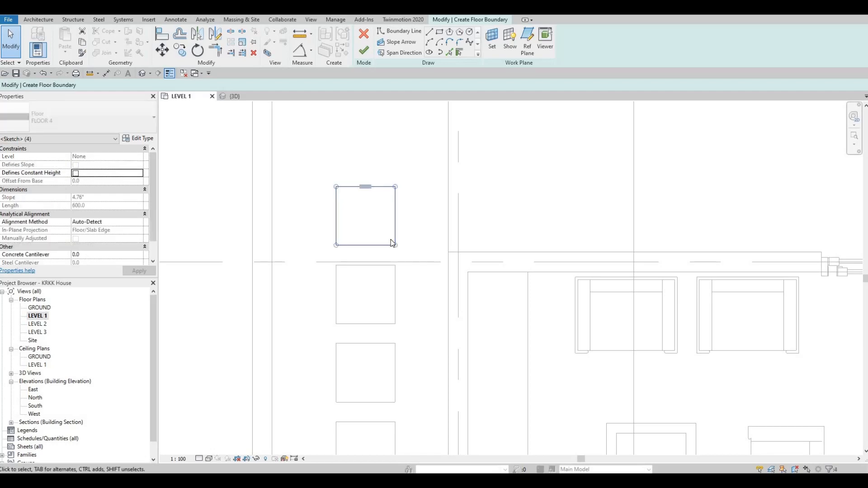
left_click(181, 53)
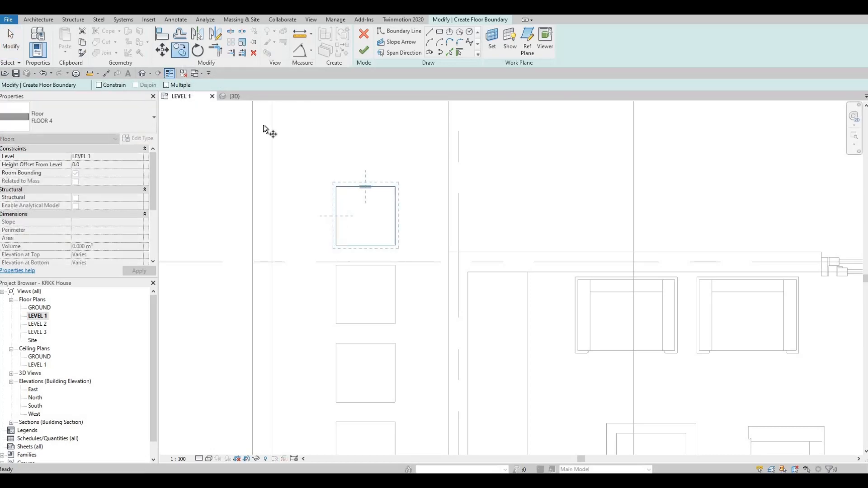
left_click(337, 187)
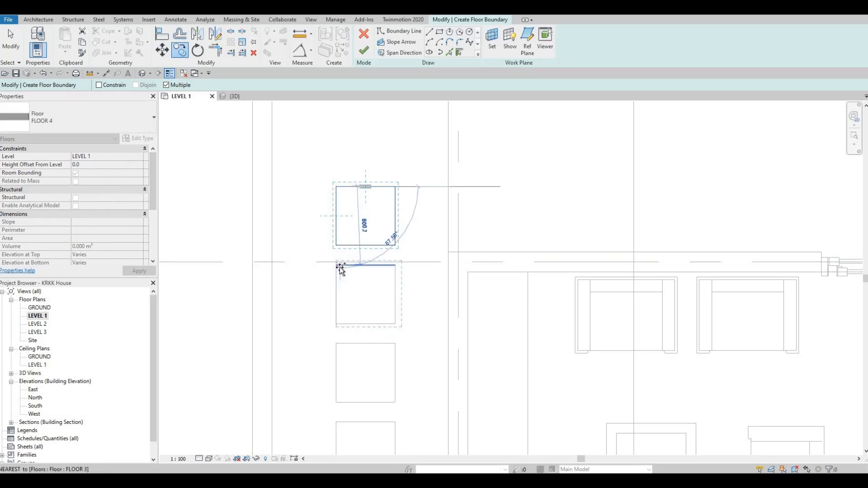
scroll(339, 267, "up", 4)
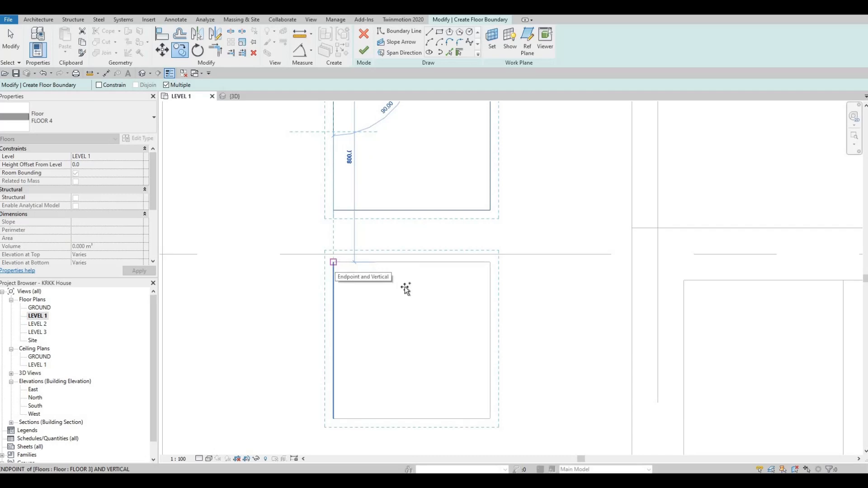
scroll(392, 235, "down", 3)
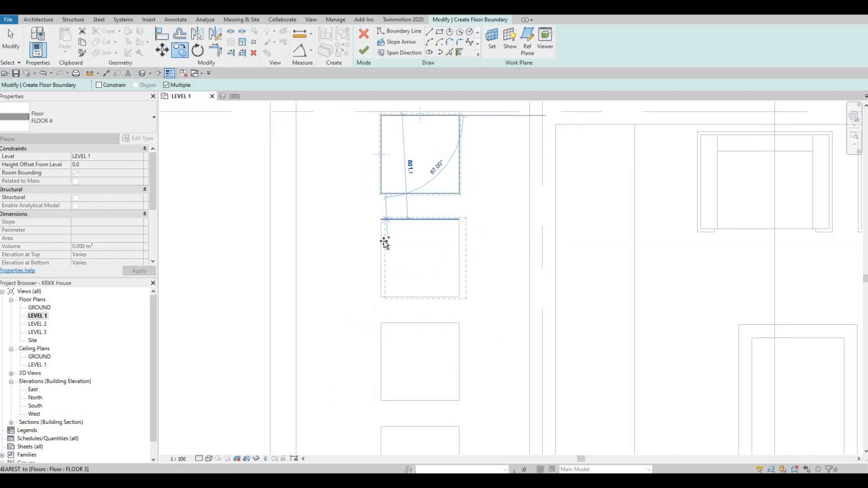
left_click(381, 220)
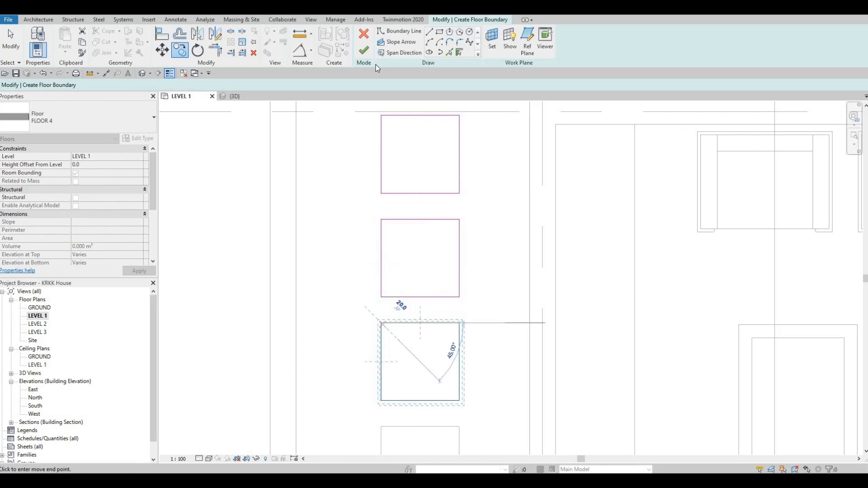
Continue copying the square boundary onto each consecutive paver opening down the column, past grids B and C
scroll(380, 184, "down", 2)
scroll(374, 127, "down", 2)
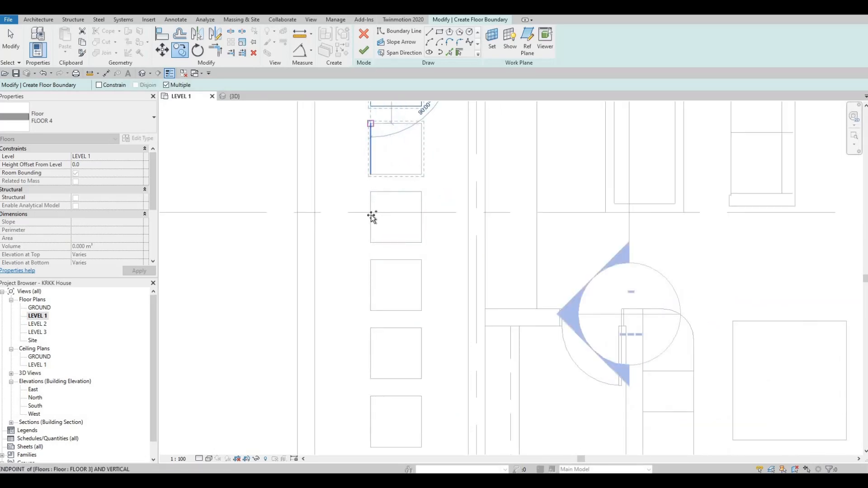
left_click(372, 194)
left_click(383, 275)
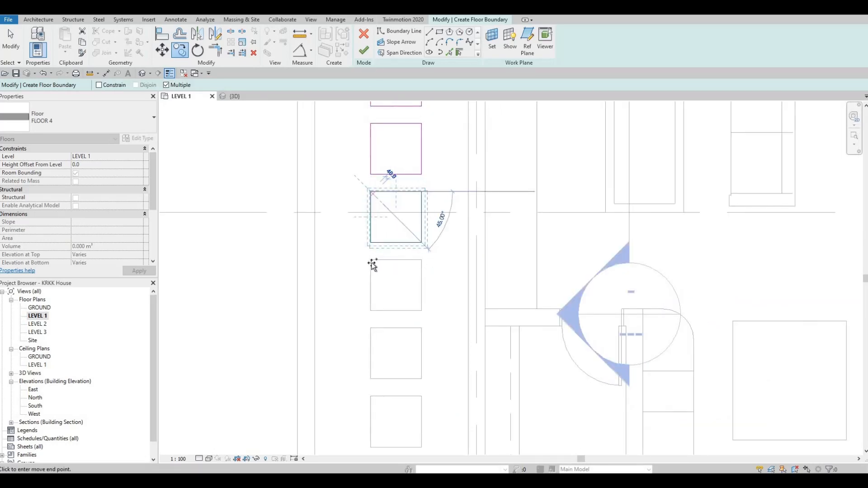
left_click(387, 280)
middle_click_drag(374, 332, 389, 272)
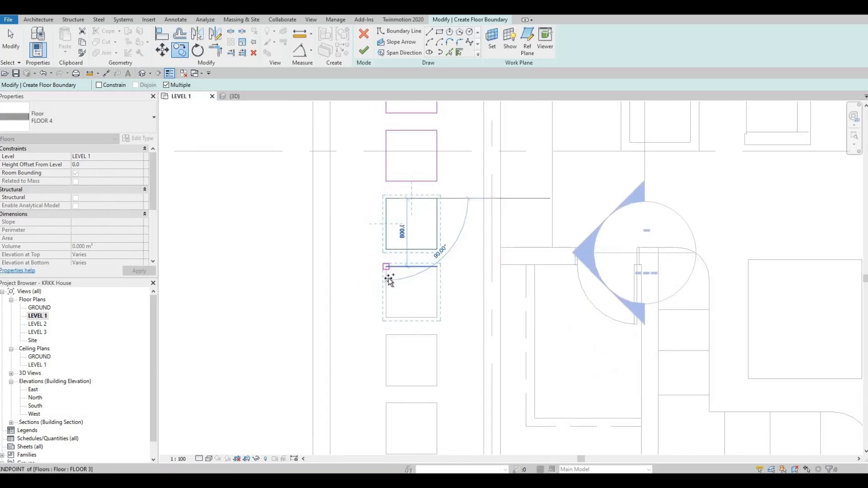
left_click(390, 281)
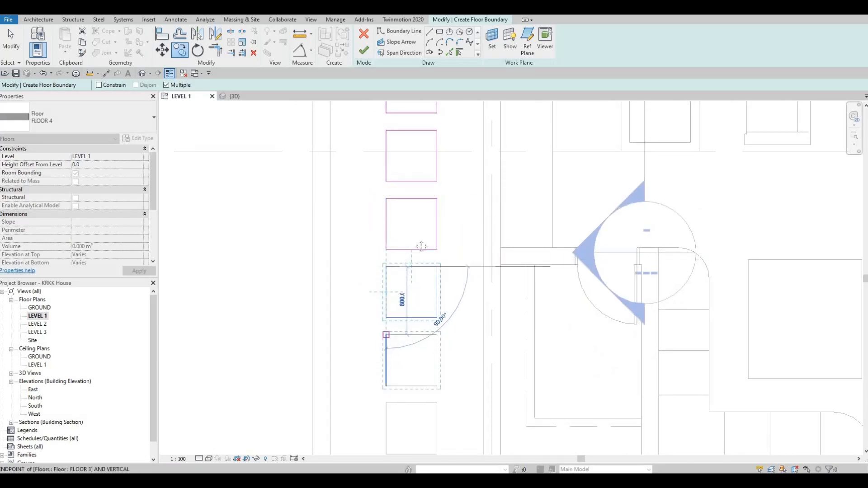
left_click(398, 291)
middle_click_drag(386, 414, 395, 275)
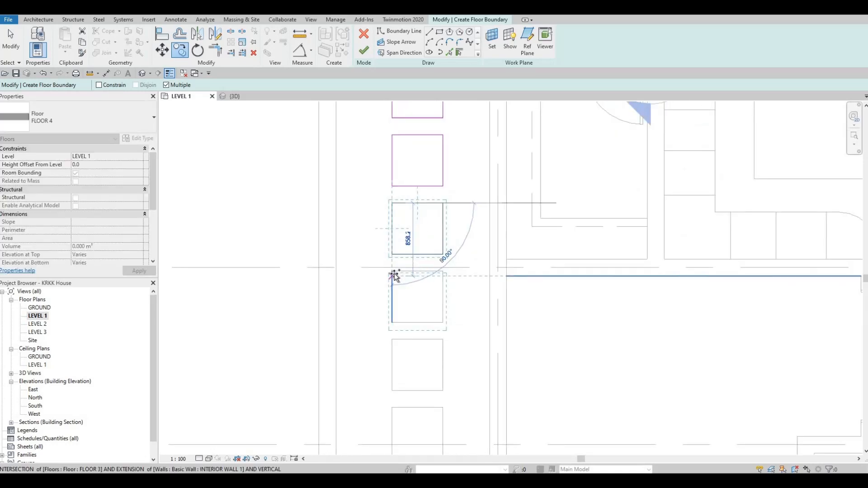
left_click(395, 275)
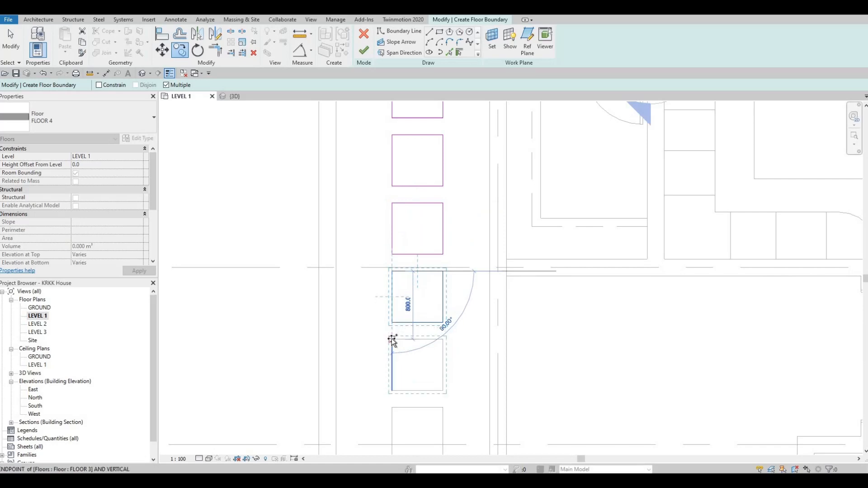
left_click(392, 339)
Continue copying the square boundary onto each next paver opening down the column, past grids D, E and F
middle_click_drag(400, 344, 395, 158)
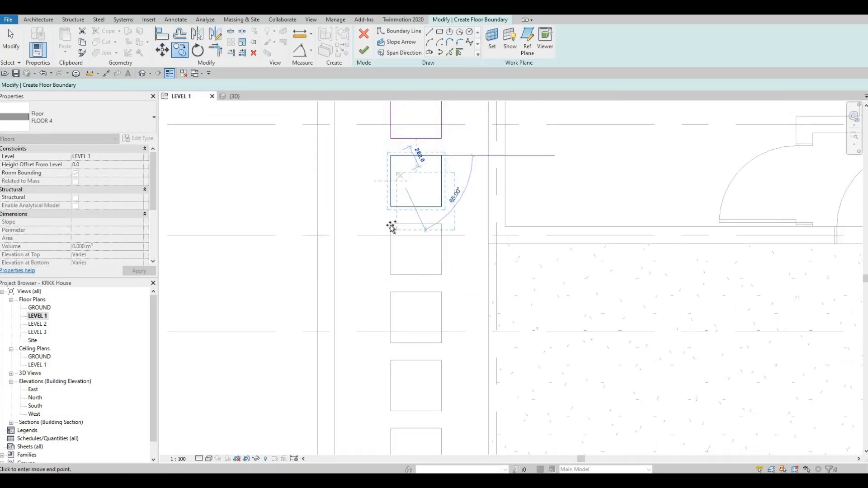
left_click(393, 304)
left_click(391, 361)
middle_click_drag(421, 414, 433, 235)
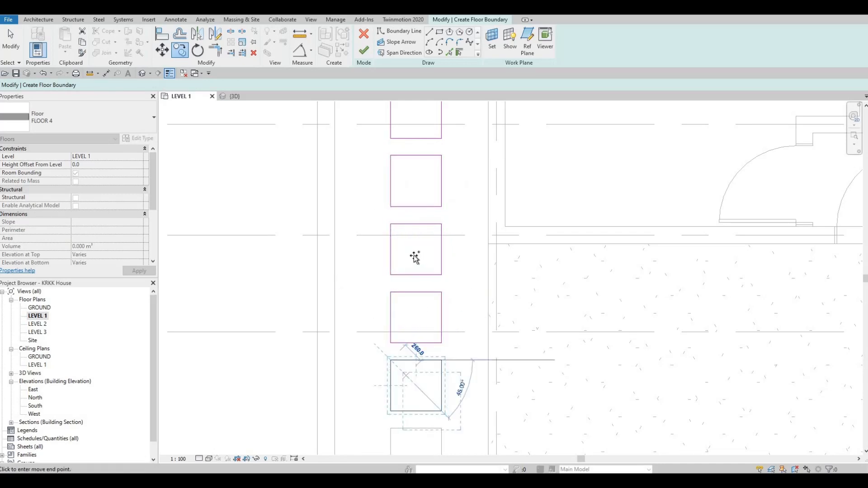
left_click(407, 319)
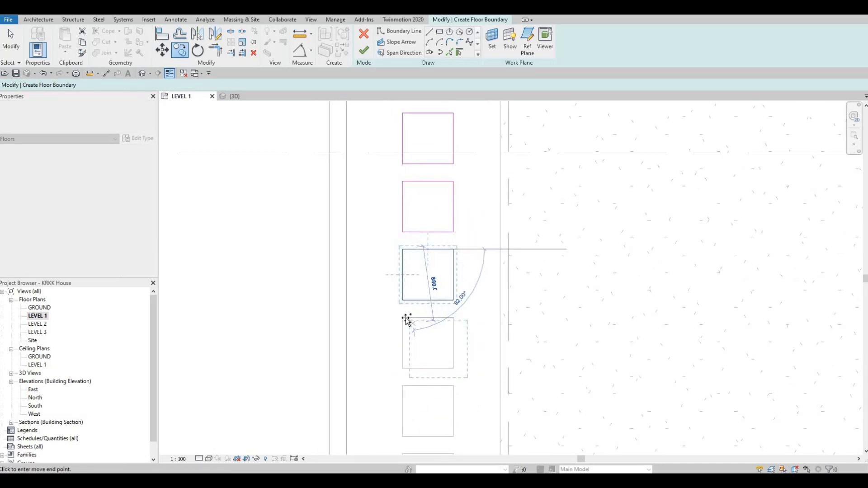
Copy the square onto the remaining openings down to the last one just below grid G, and end the copy
middle_click_drag(411, 391, 405, 297)
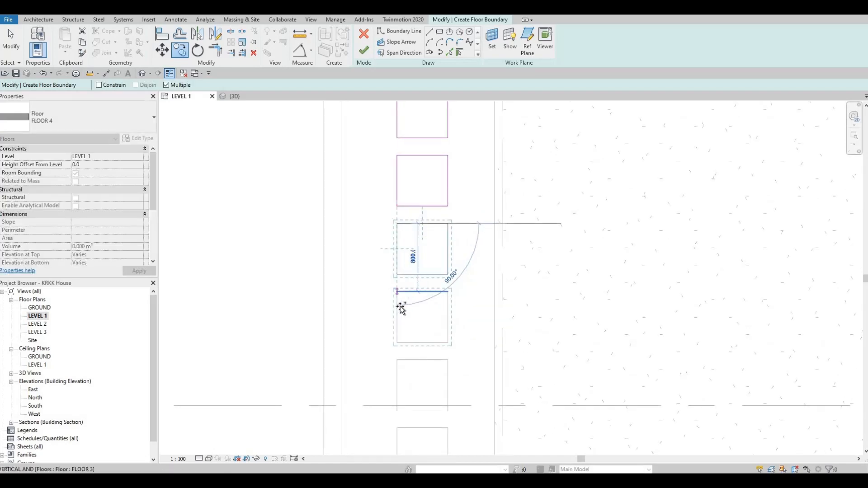
left_click(400, 305)
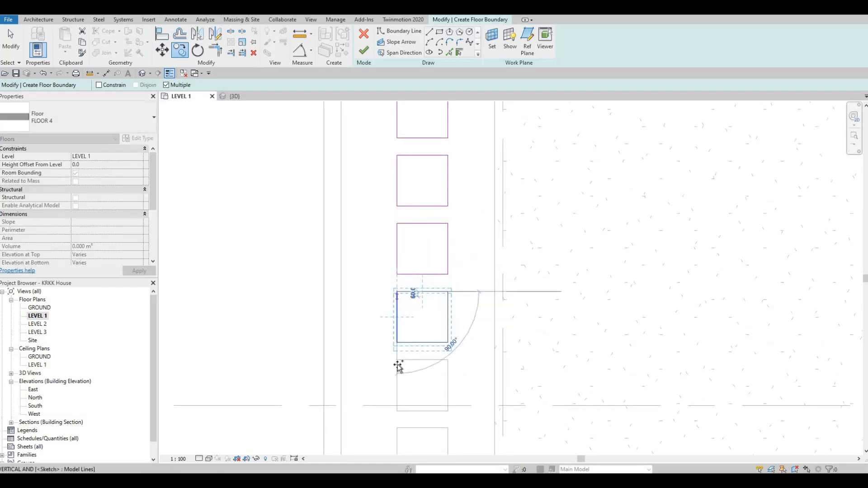
middle_click_drag(396, 364, 394, 271)
left_click(395, 269)
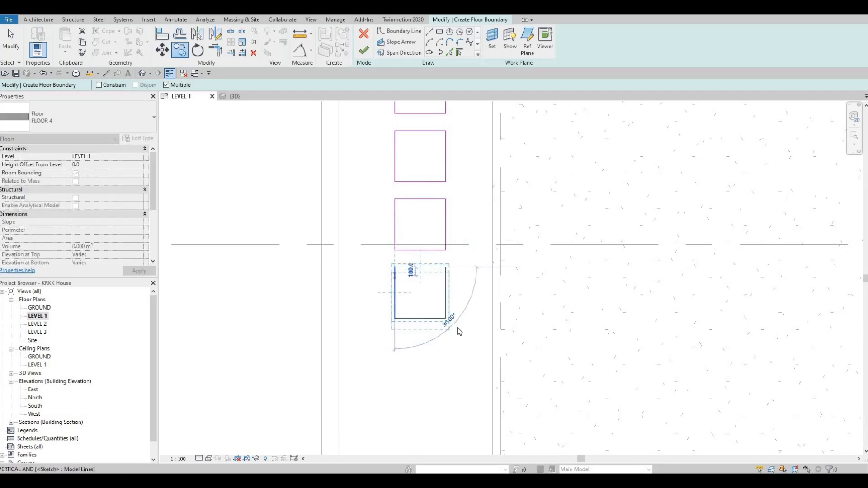
scroll(457, 331, "down", 3)
middle_click_drag(662, 242, 555, 296)
scroll(556, 296, "down", 2)
key("Escape")
key("Escape")
scroll(640, 262, "down", 3)
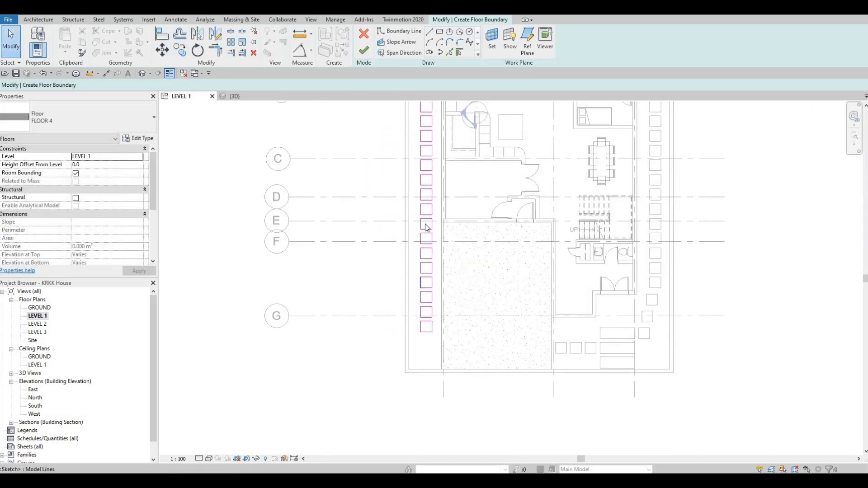
Copy all squares of the column except the lowest three 12500 mm across onto the matching openings on the opposite side of the house
middle_click_drag(428, 228, 422, 334)
mouse_move(390, 113)
left_mouse_down()
mouse_move(437, 149)
mouse_move(465, 327)
mouse_move(466, 397)
left_mouse_up()
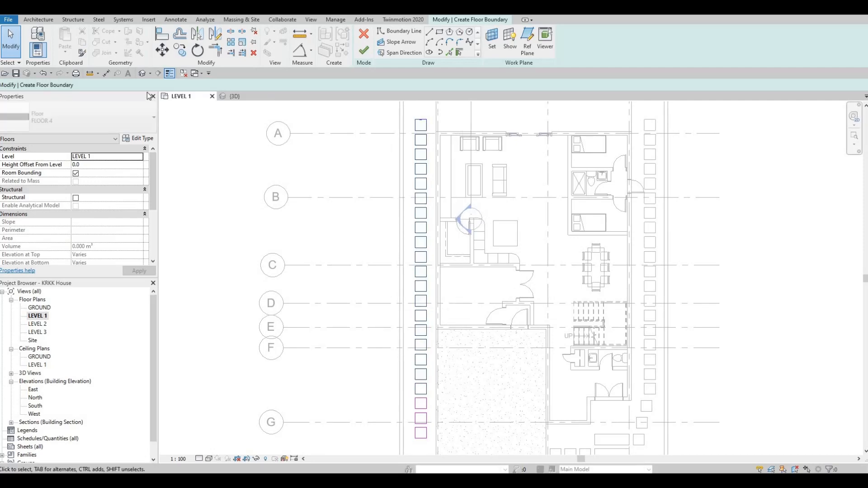
left_click(177, 49)
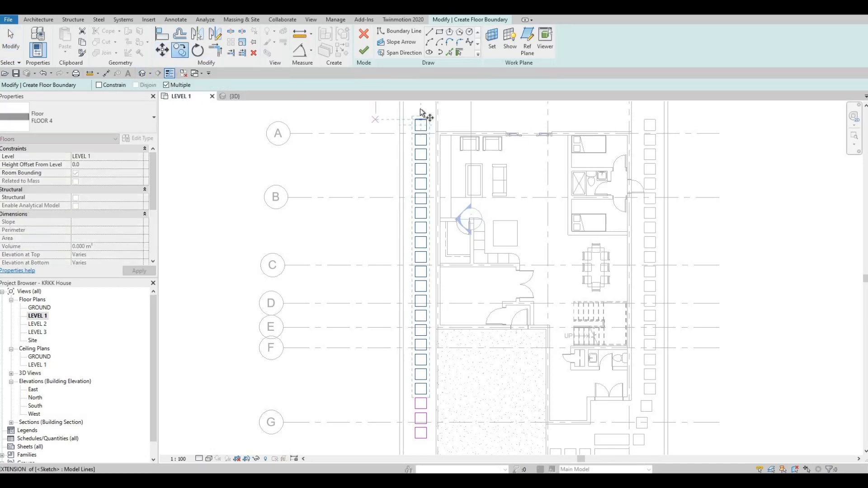
scroll(400, 126, "up", 5)
left_click(399, 124)
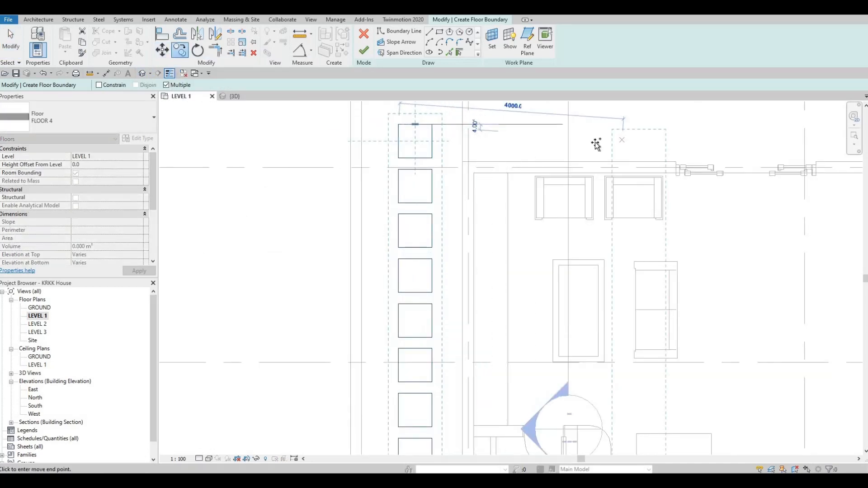
scroll(724, 145, "down", 2)
middle_click_drag(724, 145, 372, 153)
scroll(655, 141, "up", 3)
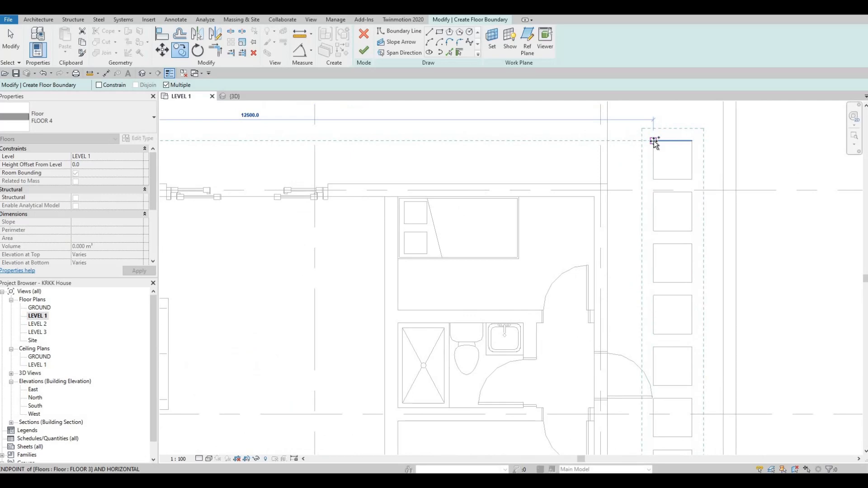
left_click(577, 130)
scroll(508, 161, "down", 5)
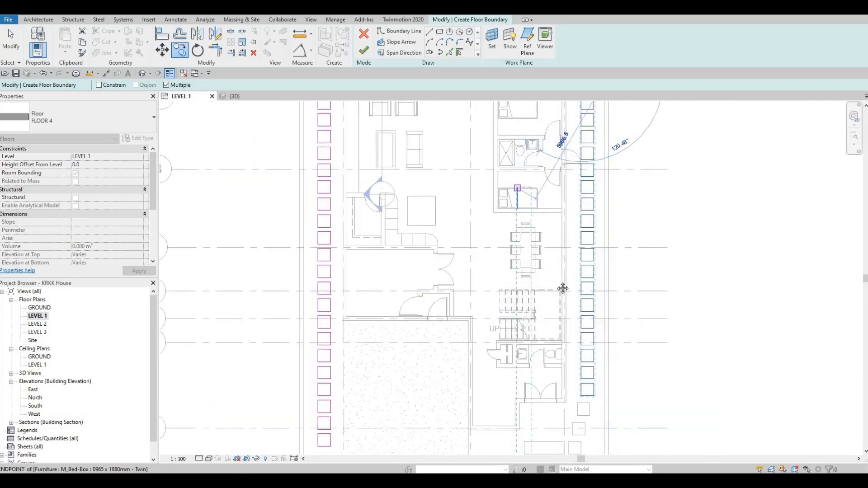
key("Escape")
key("Escape")
Copy the lowest square of the new column onto the three staggered openings around grid G
scroll(569, 276, "up", 5)
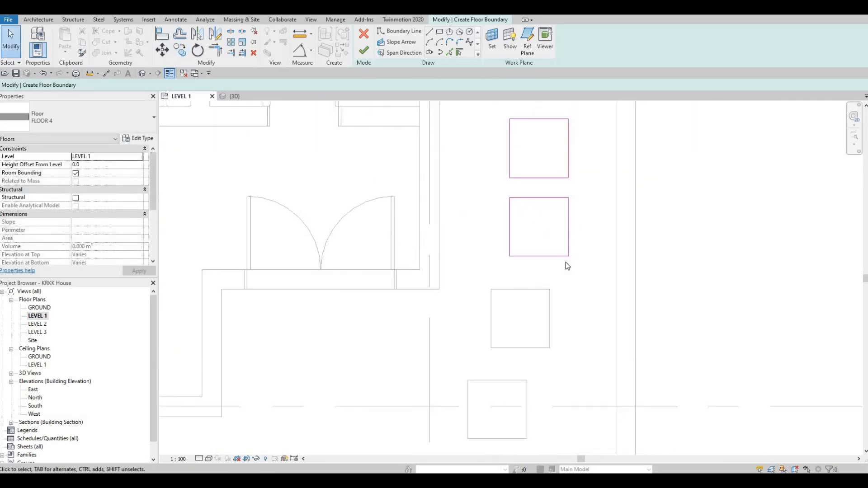
mouse_move(486, 195)
left_mouse_down()
mouse_move(520, 248)
mouse_move(584, 277)
left_mouse_up()
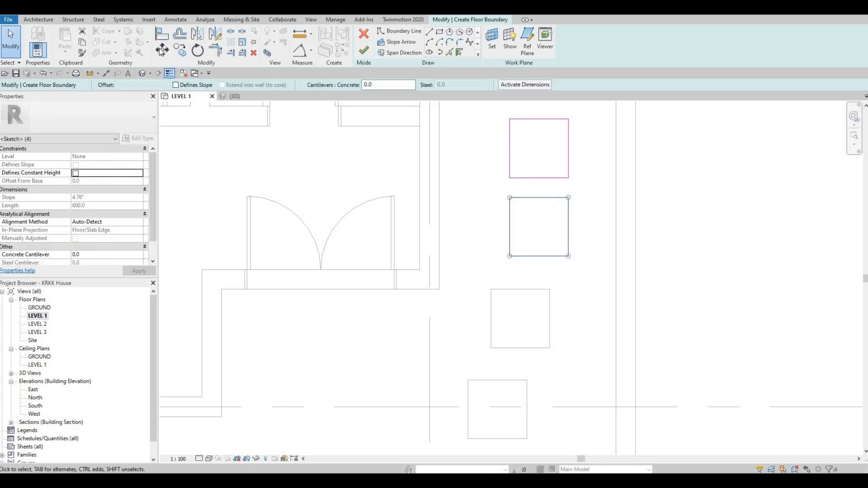
left_click(179, 50)
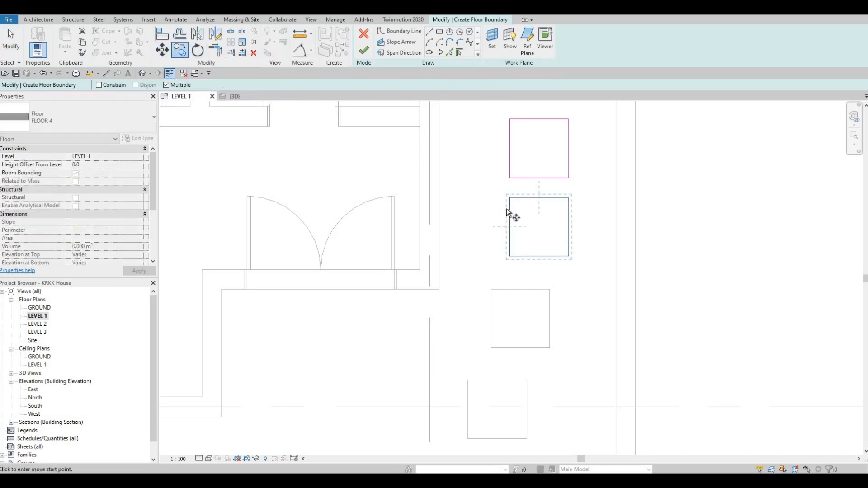
left_click(509, 197)
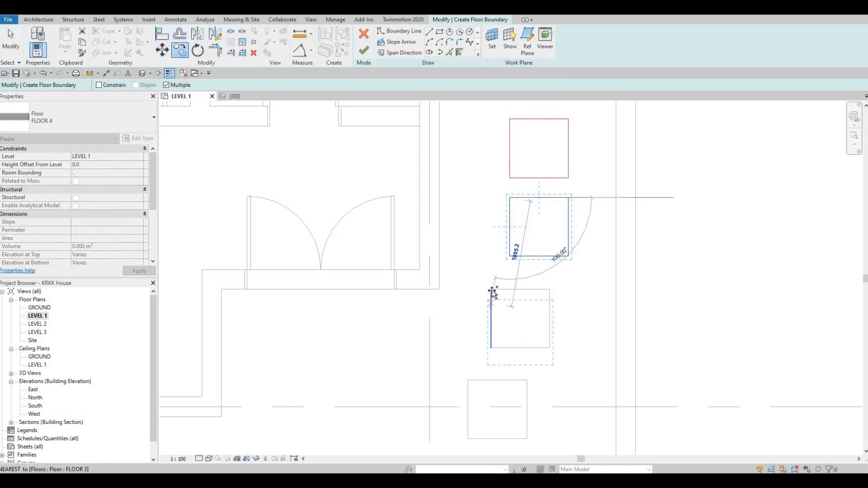
left_click(491, 290)
left_click(468, 381)
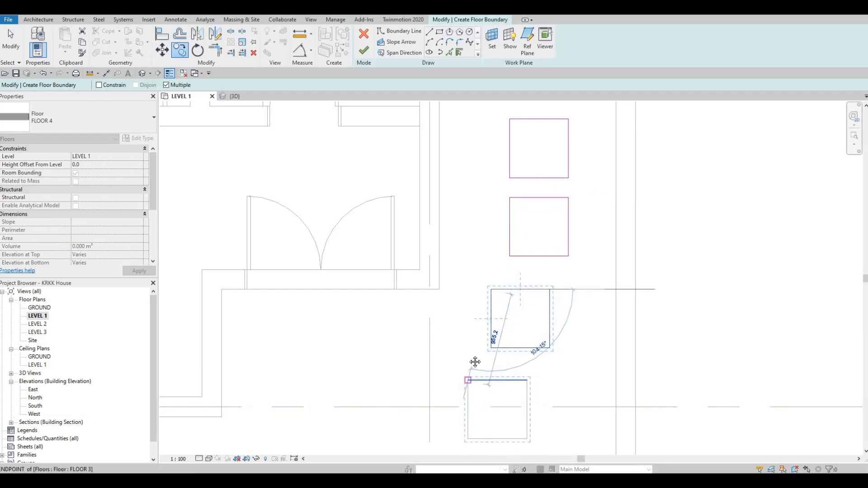
middle_click_drag(480, 206, 479, 151)
scroll(478, 151, "down", 2)
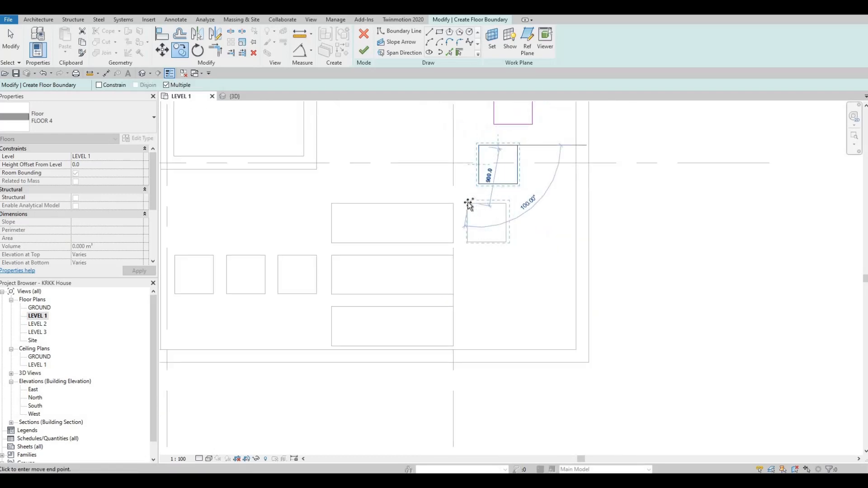
left_click(468, 204)
key("Escape")
Copy the last staggered square onto the row of three square openings between the textured floor and the long rectangular pavers
middle_click_drag(434, 236, 537, 224)
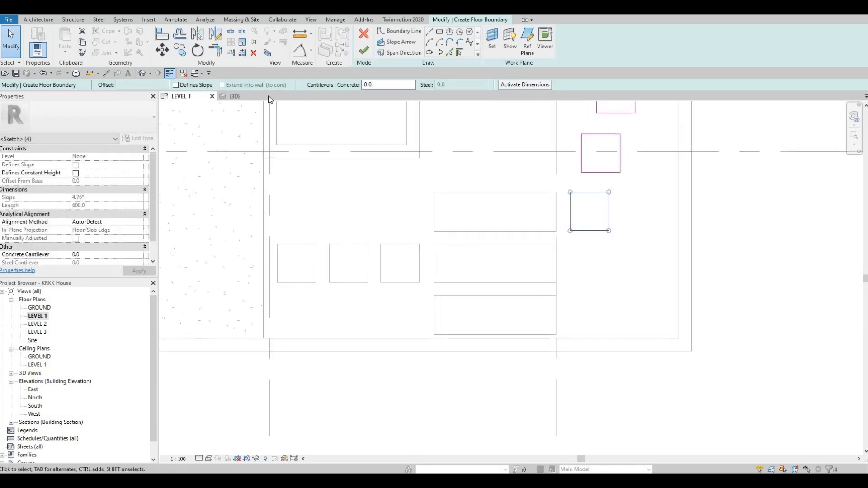
left_click(180, 50)
left_click(379, 244)
left_click(331, 244)
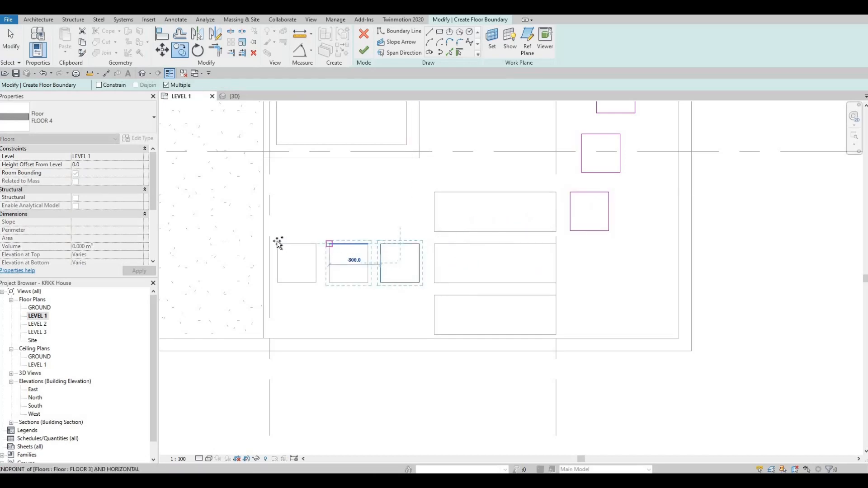
left_click(278, 243)
key("Escape")
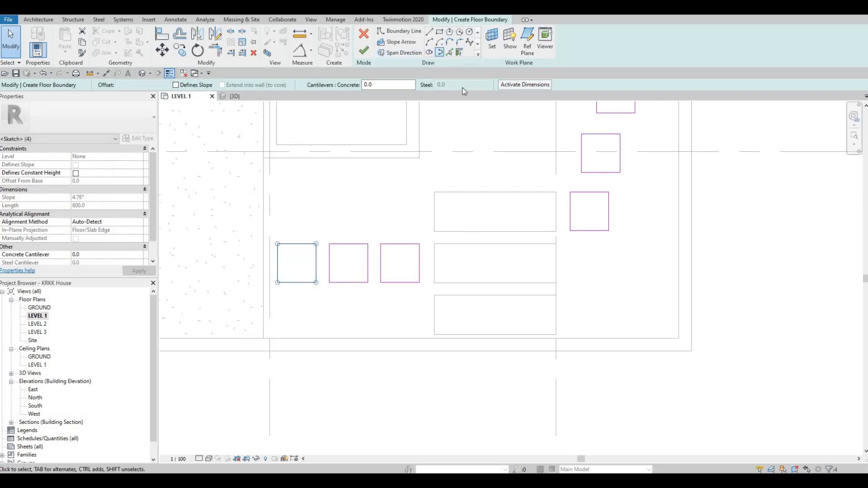
Pick the four edges of the uppermost long rectangular opening as floor boundary lines
left_click(444, 193)
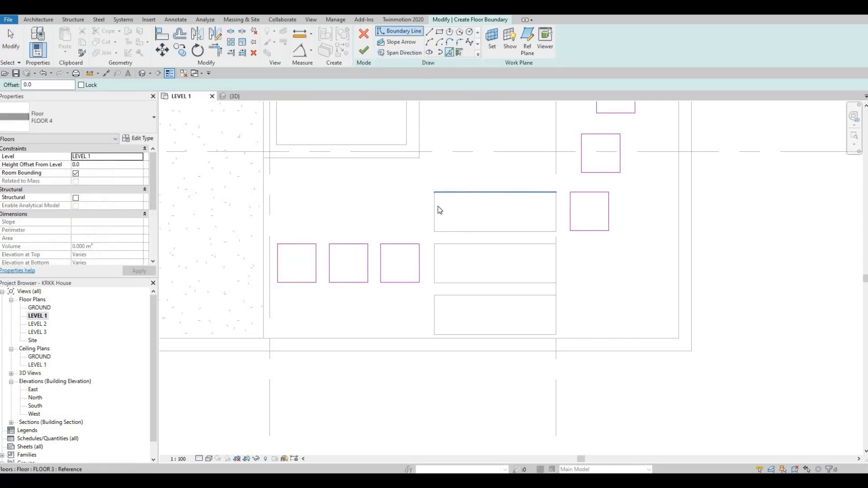
left_click(436, 206)
left_click(481, 232)
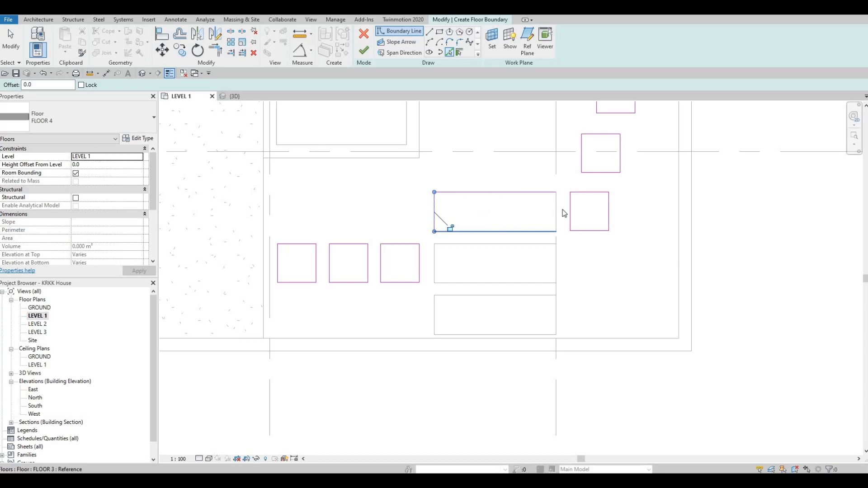
left_click(557, 209)
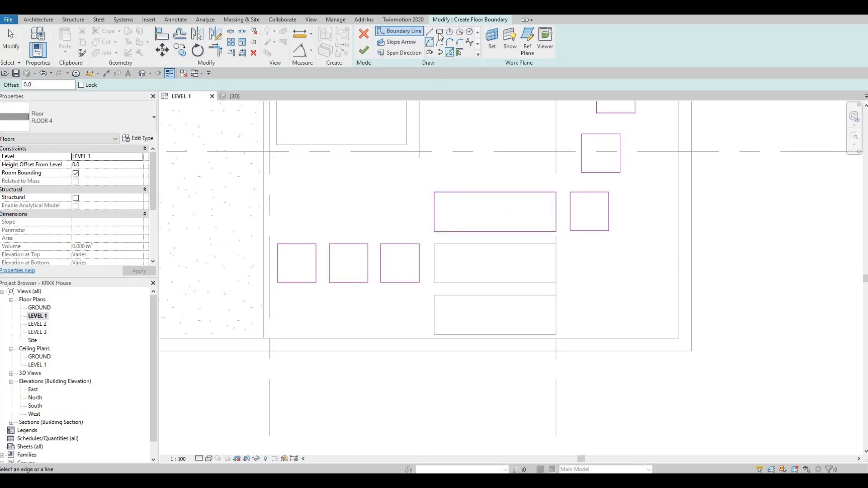
Draw rectangular boundaries of about 1894 by 611 mm over the middle and lowest long openings, corner to corner
key("l")
key("i")
left_click(434, 244)
left_click(556, 245)
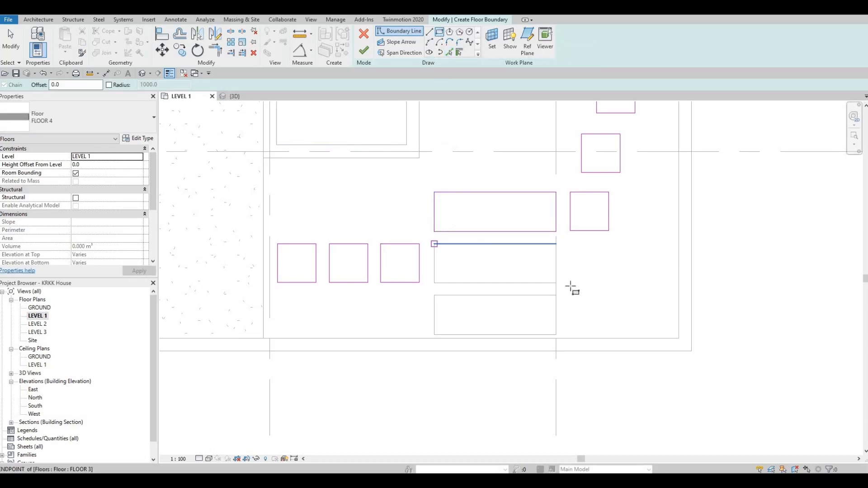
left_click(557, 283)
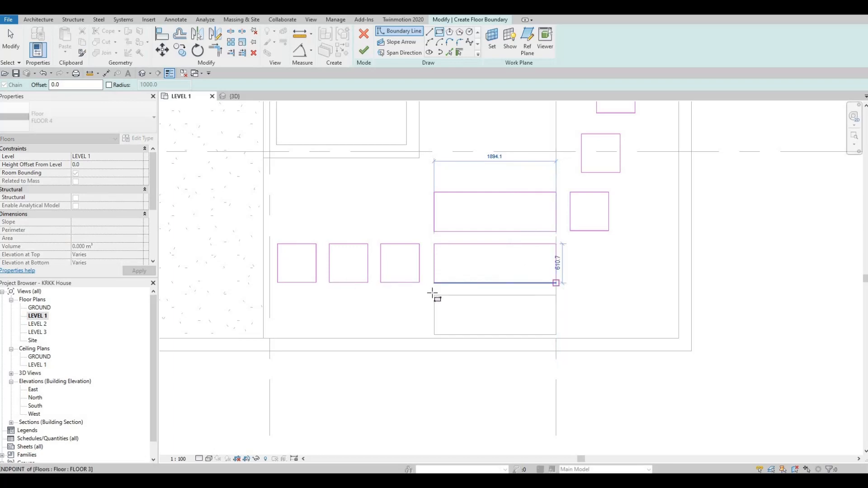
left_click(434, 295)
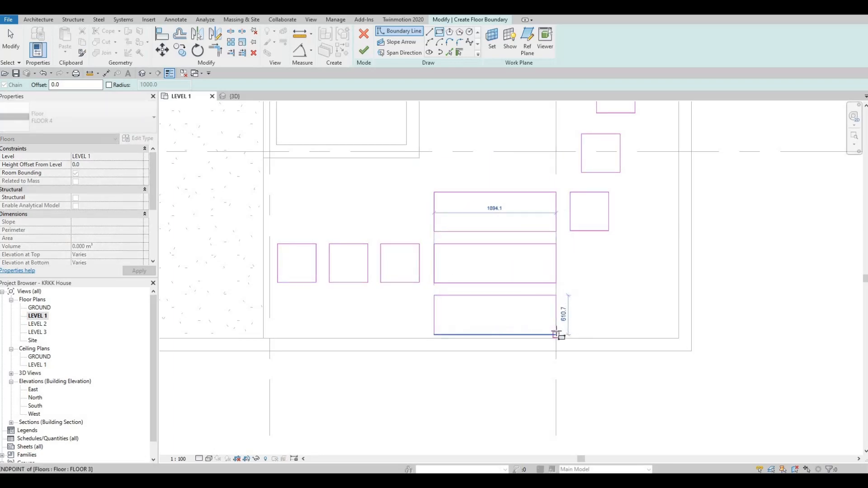
left_click(556, 335)
key("Escape")
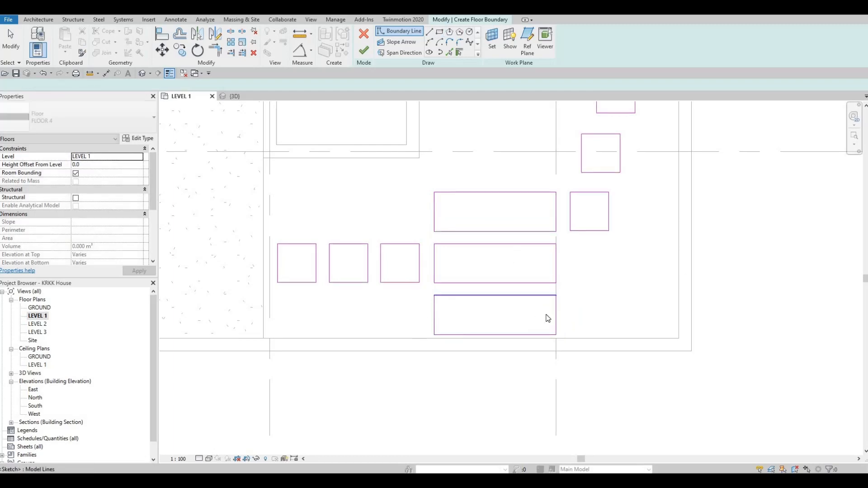
key("Escape")
Set the floor's height offset from LEVEL 1 to 20, apply it and finish the floor sketch
scroll(548, 318, "down", 4)
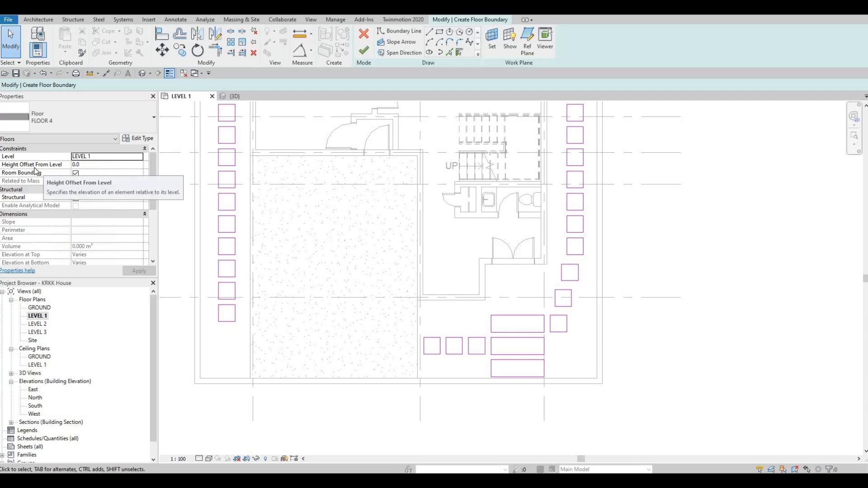
left_click(86, 167)
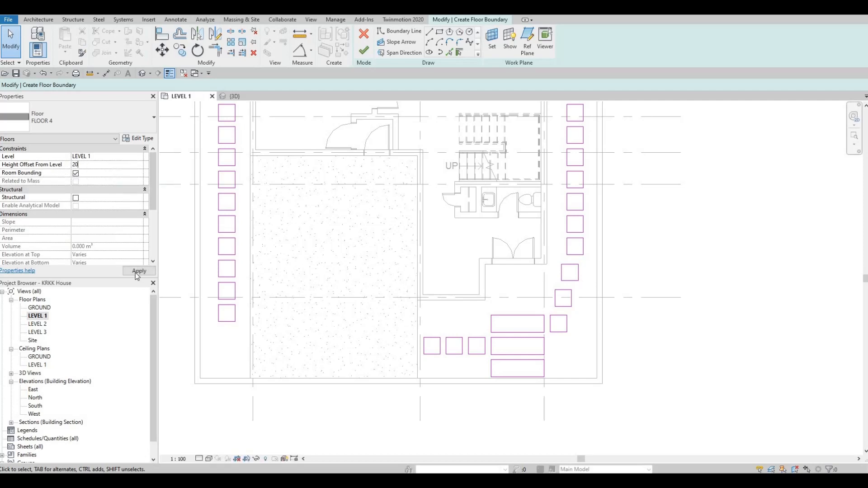
type("20")
left_click(134, 273)
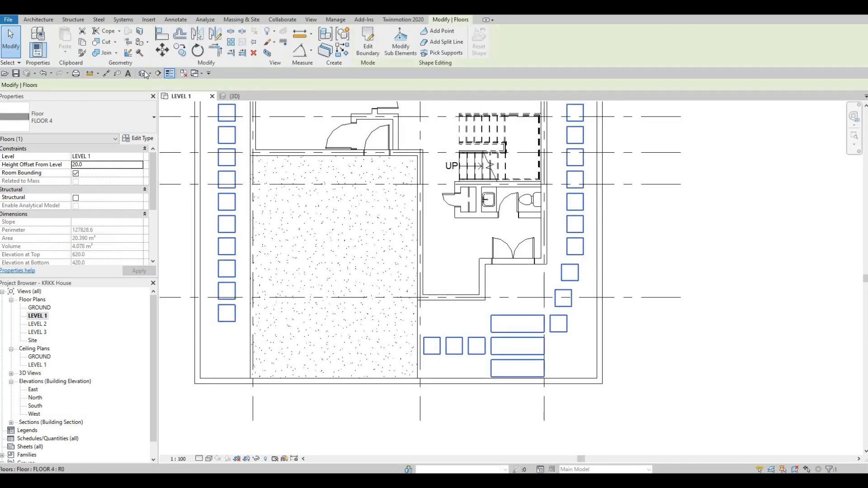
In the 3D view, select the FLOOR 4 pavers, adjust their level and height offset, apply, and check their height up close
scroll(319, 299, "up", 5)
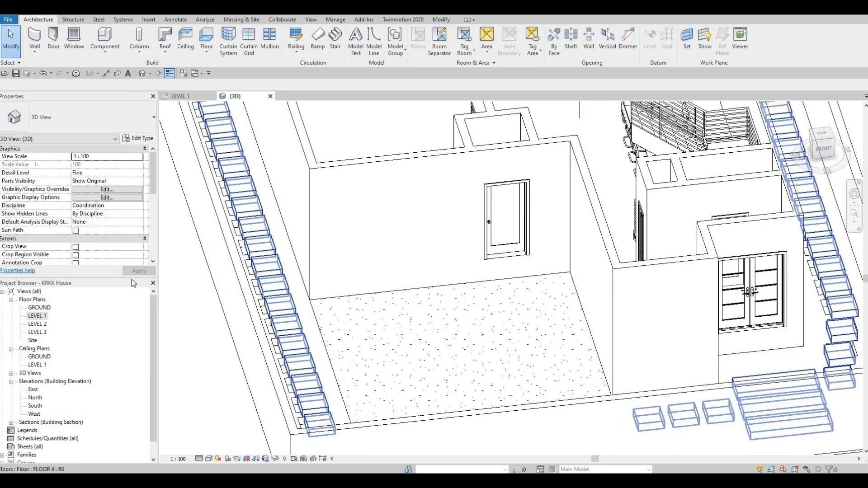
left_click(263, 280)
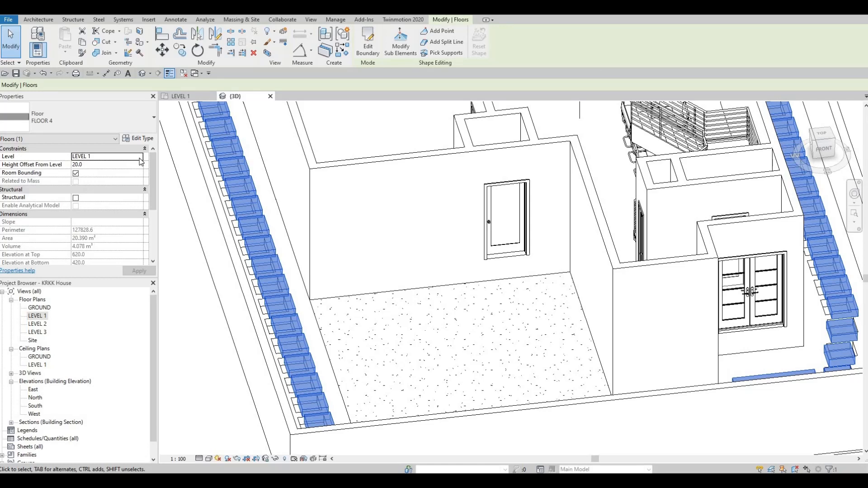
left_click(90, 157)
left_click(83, 164)
left_click(135, 272)
key("Escape")
scroll(209, 210, "up", 10)
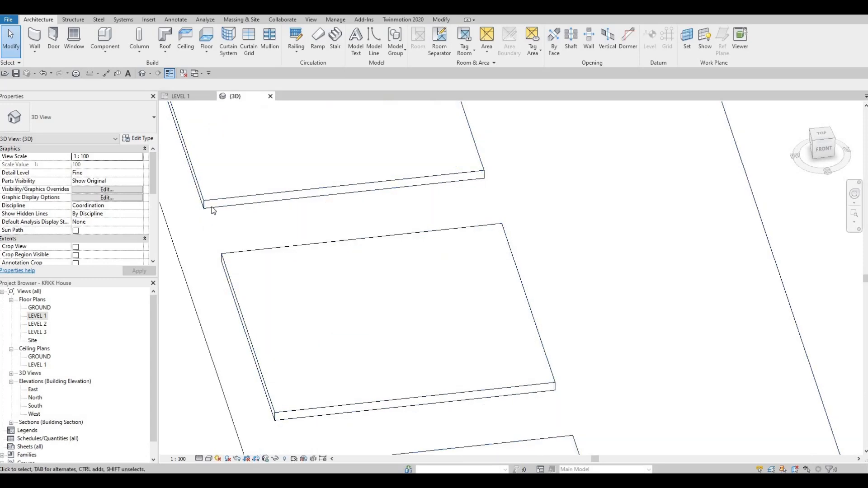
scroll(210, 209, "down", 10)
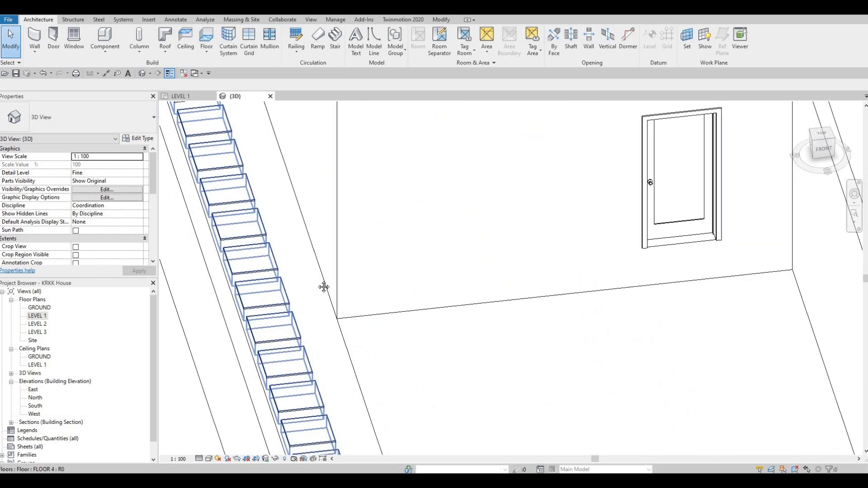
In the GROUND floor plan, start a new floor and duplicate the FLOOR 4 type as FLOOR 5
scroll(617, 294, "up", 5)
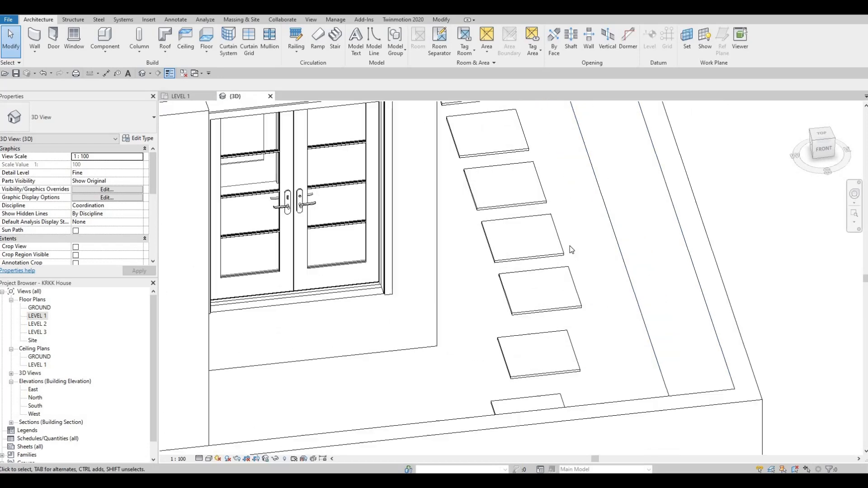
scroll(510, 243, "down", 4)
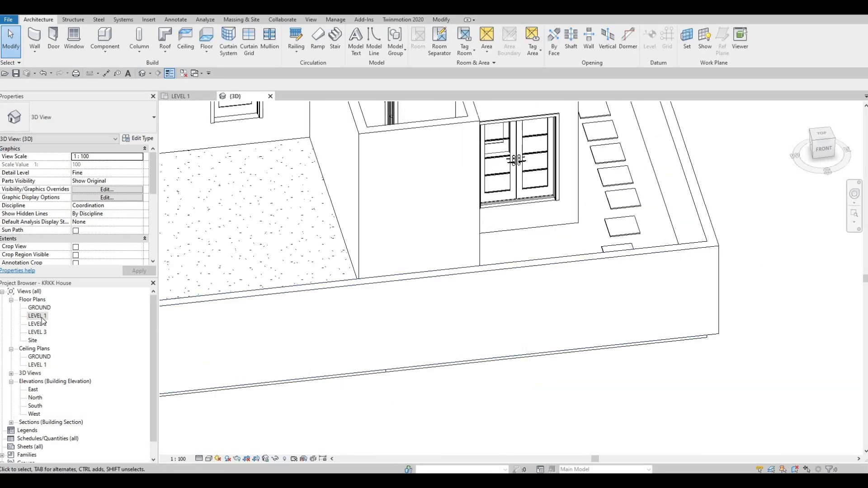
double_click(40, 307)
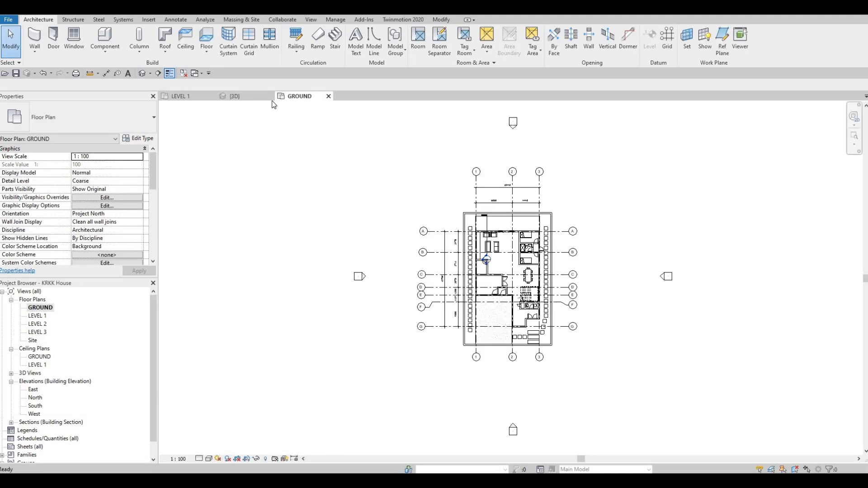
scroll(324, 216, "up", 6)
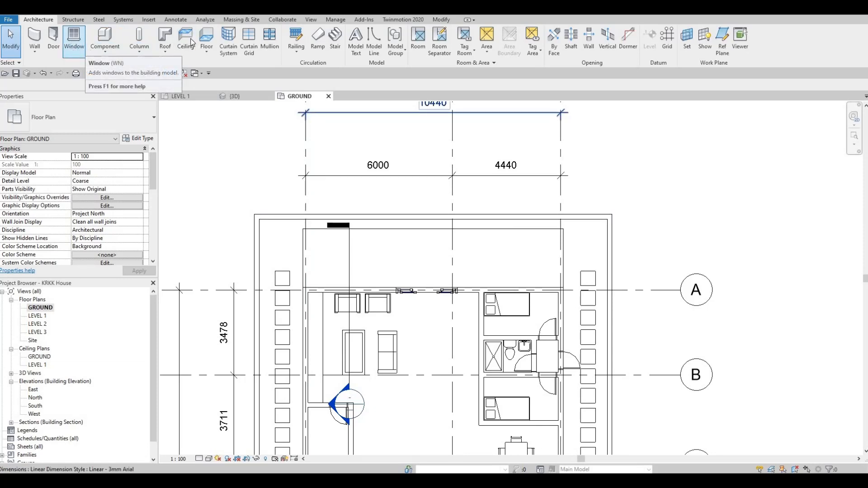
left_click(206, 36)
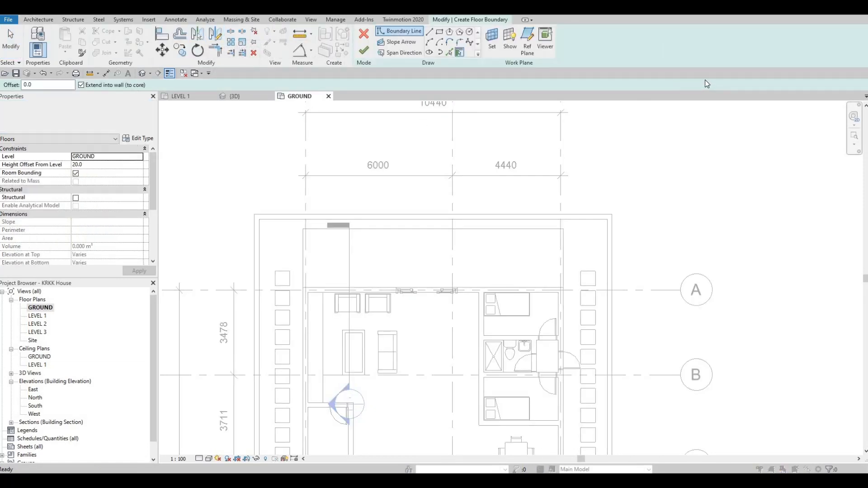
left_click(137, 139)
left_click(740, 95)
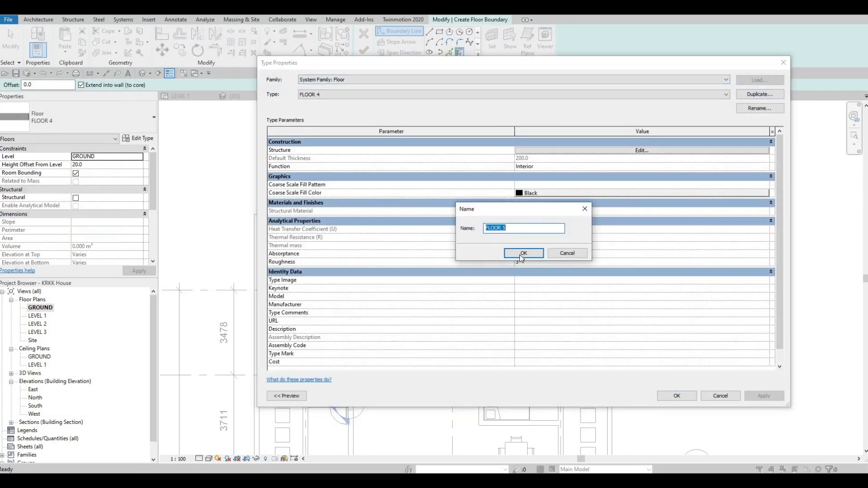
key("Return")
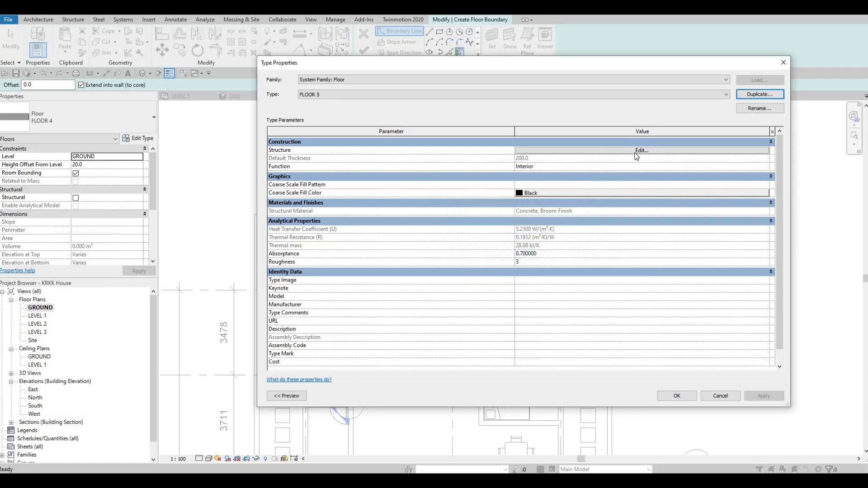
Assign the Glulam 36c material from the AEC wood library to the FLOOR 5 structure layer and accept the type
left_click(636, 151)
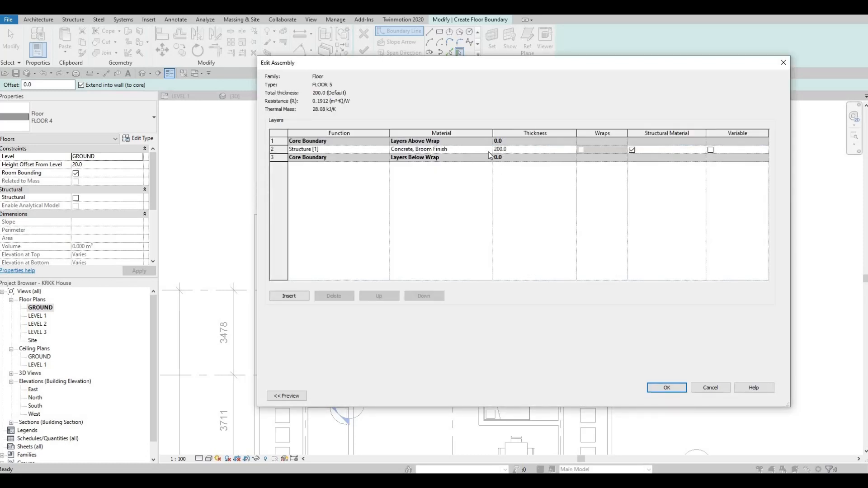
left_click(488, 150)
left_click(489, 149)
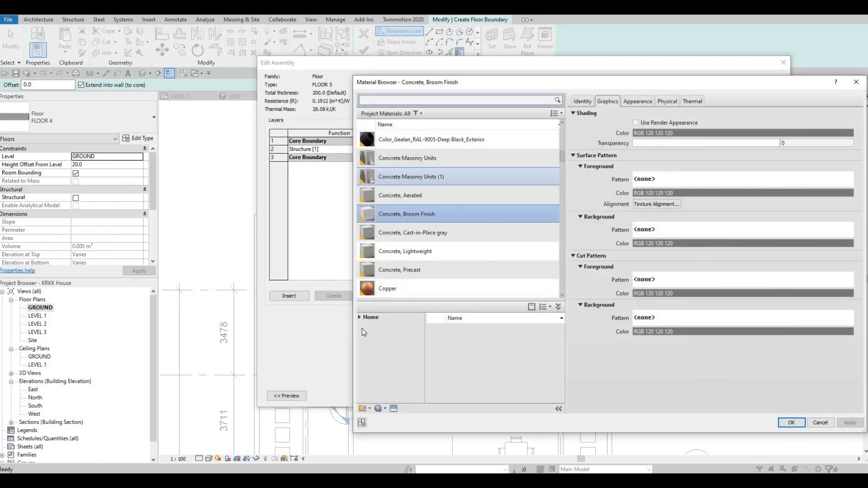
left_click(359, 320)
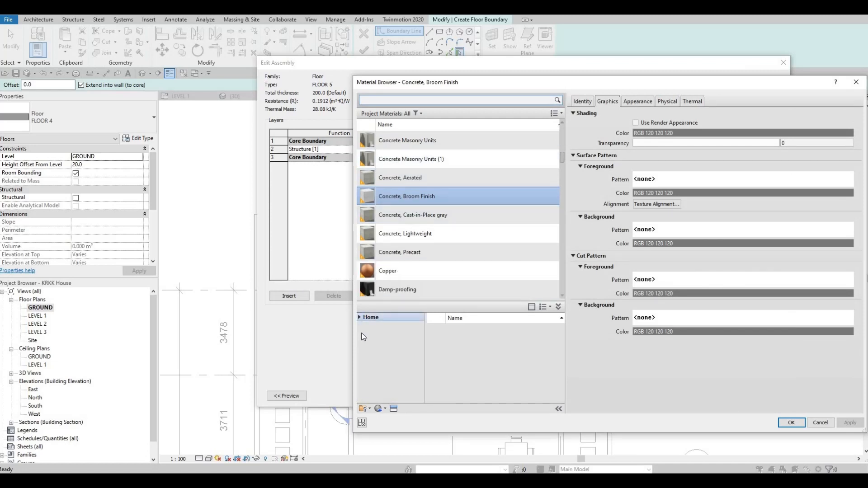
left_click(362, 335)
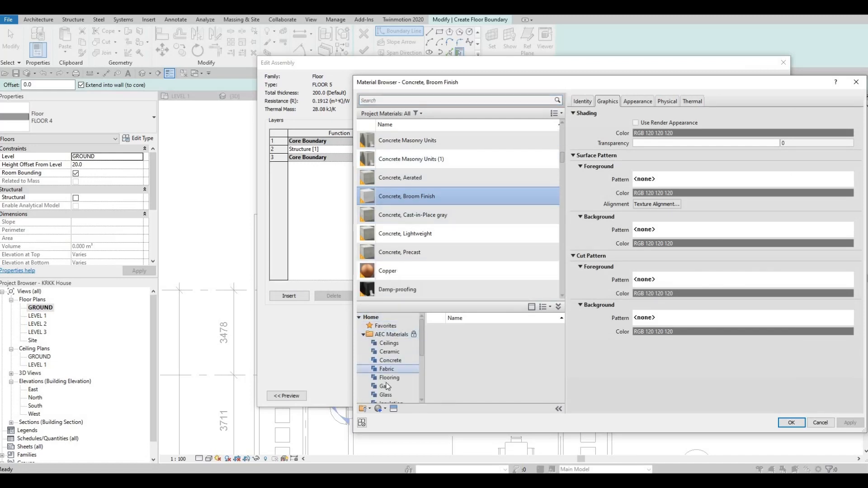
scroll(382, 371, "down", 4)
left_click(387, 396)
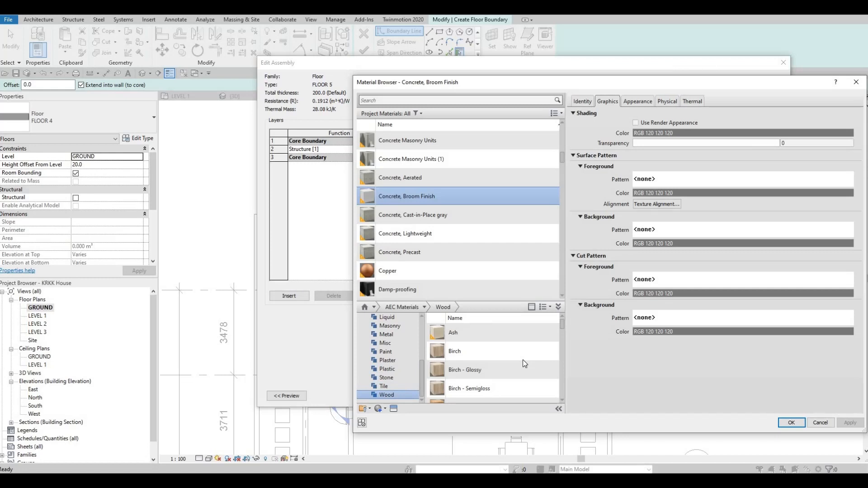
scroll(521, 359, "down", 3)
scroll(520, 369, "down", 3)
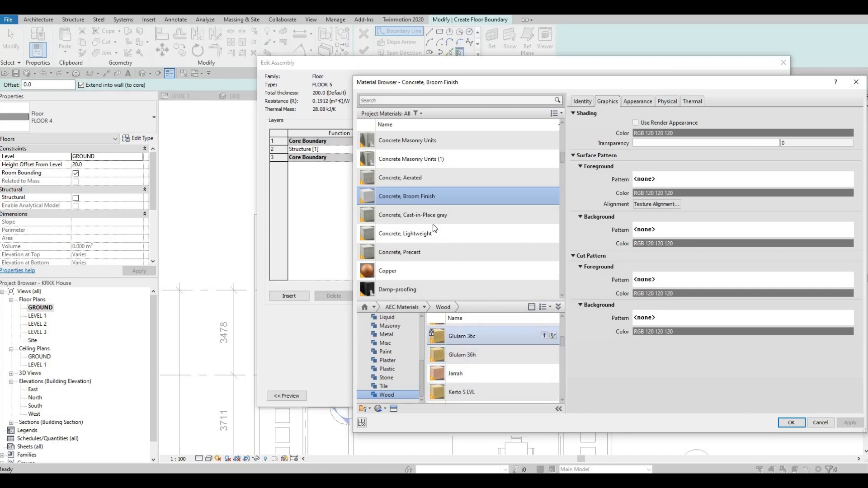
left_click(789, 422)
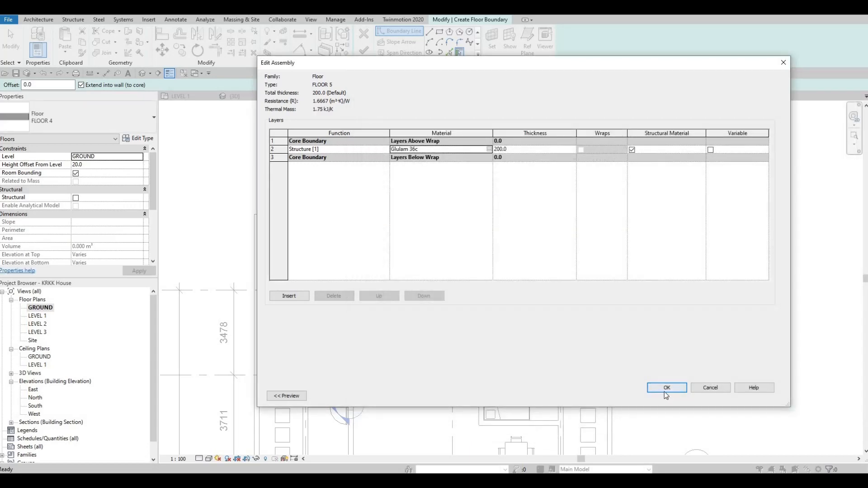
left_click(664, 389)
key("Return")
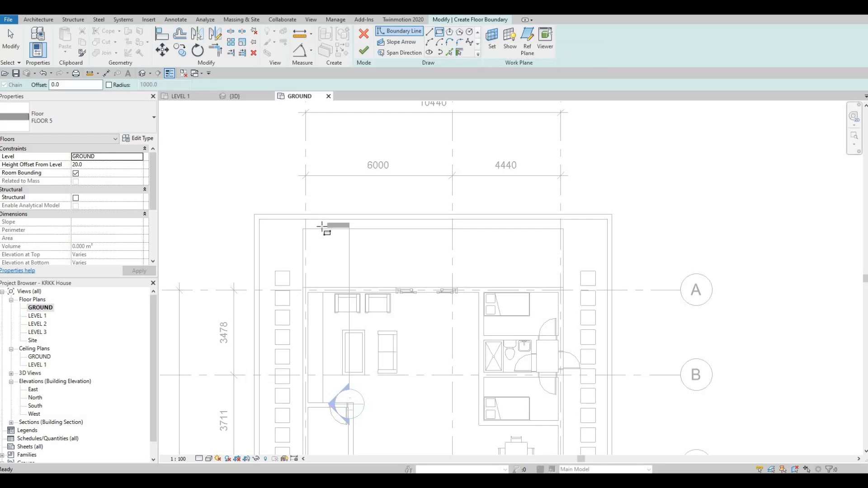
Sketch a rectangular floor boundary 2400 mm deep over the full-width outdoor strip beyond grid A and finish the floor
left_click(303, 229)
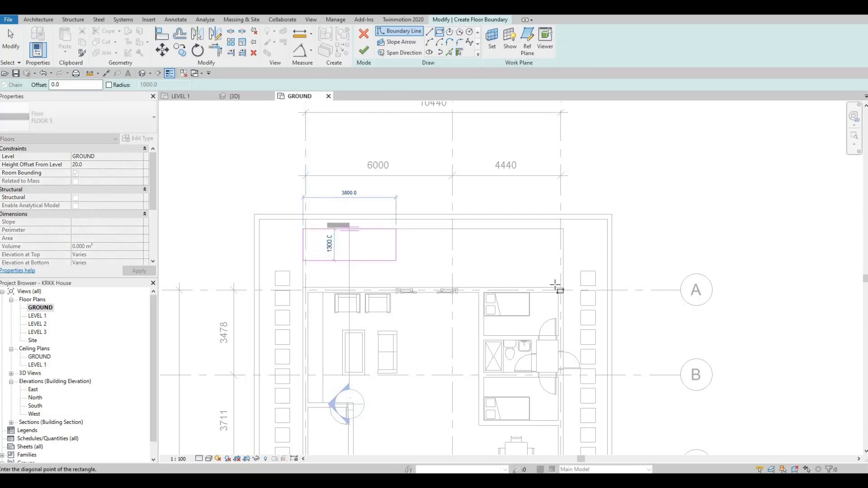
left_click(407, 317)
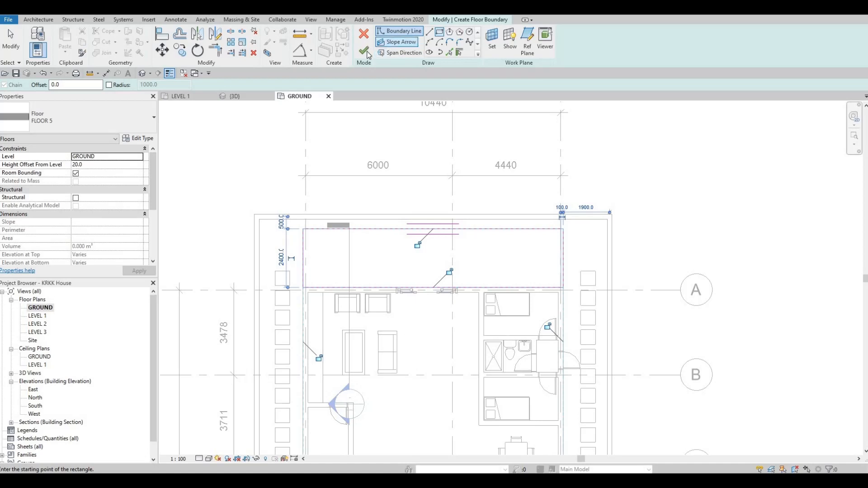
left_click(365, 52)
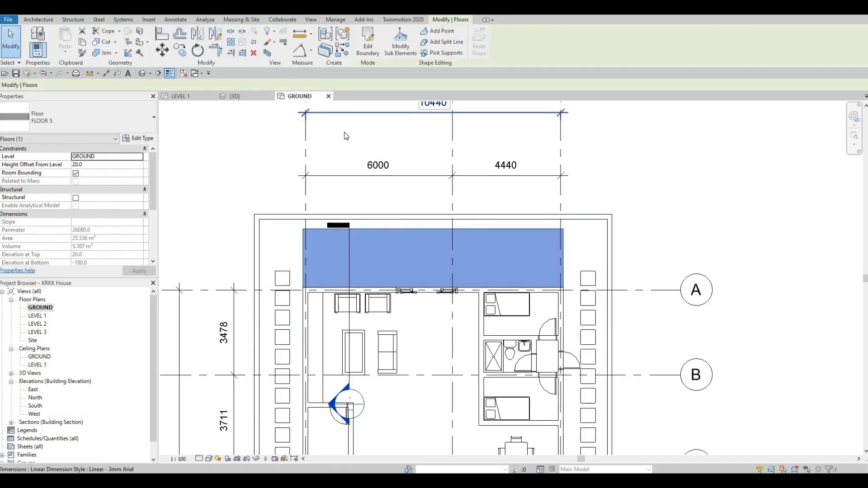
left_click(251, 120)
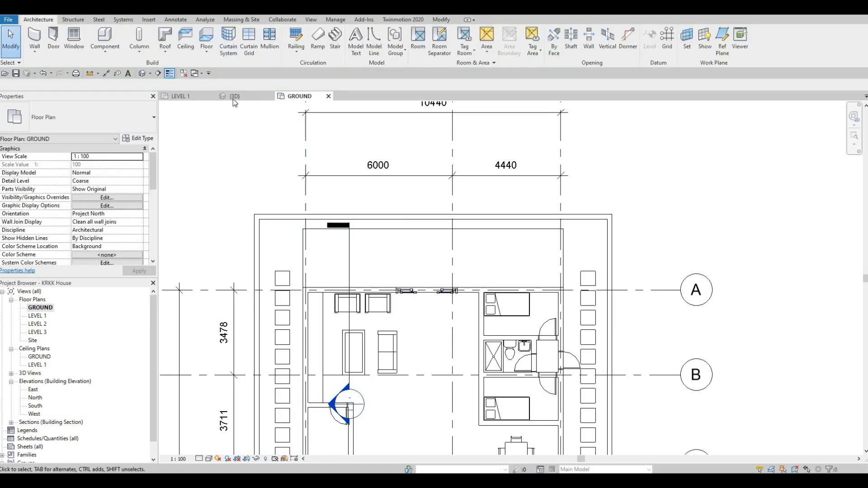
In the 3D view, select the FLOOR 5 slab and set its height offset from GROUND to 50
left_click(232, 99)
scroll(397, 248, "down", 2)
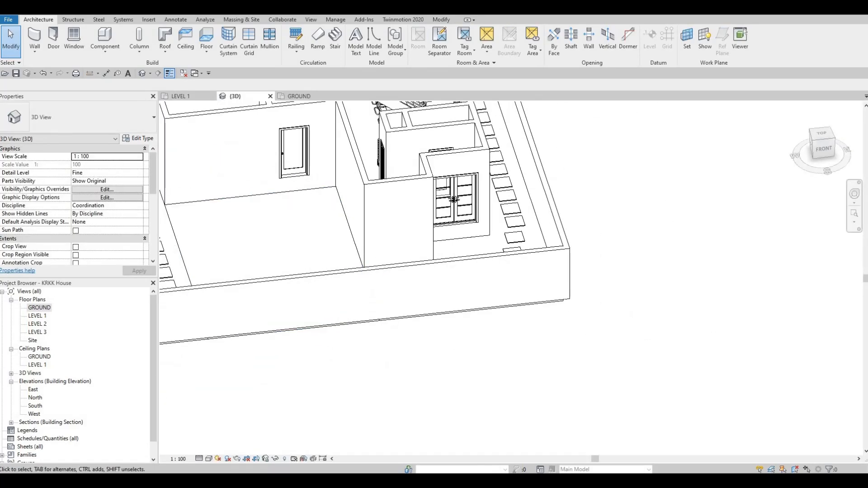
scroll(454, 199, "down", 2)
middle_click_drag(614, 388, 482, 393, "shift")
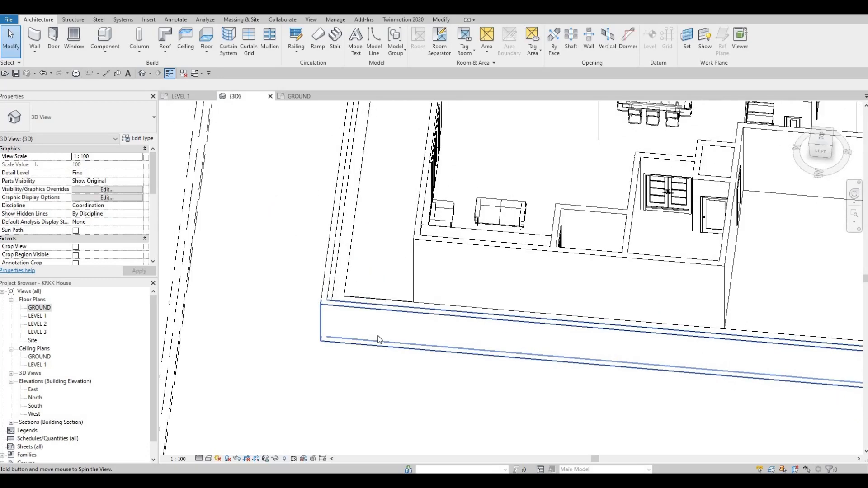
scroll(379, 335, "up", 5)
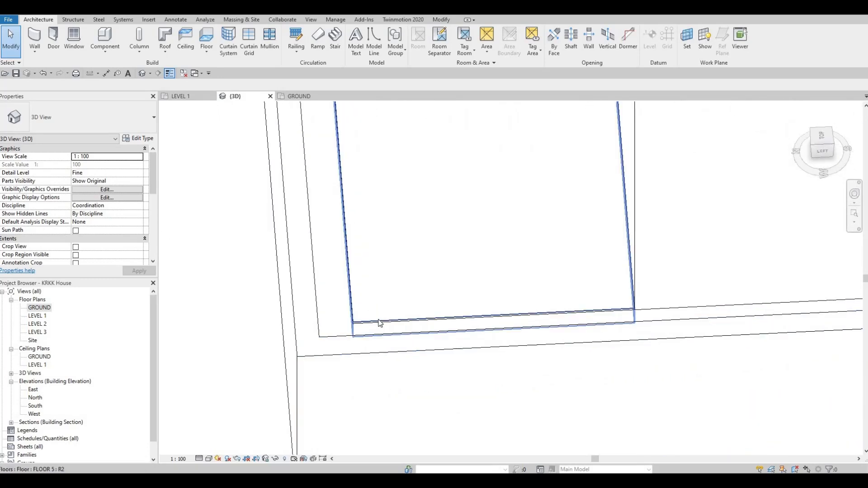
left_click(389, 322)
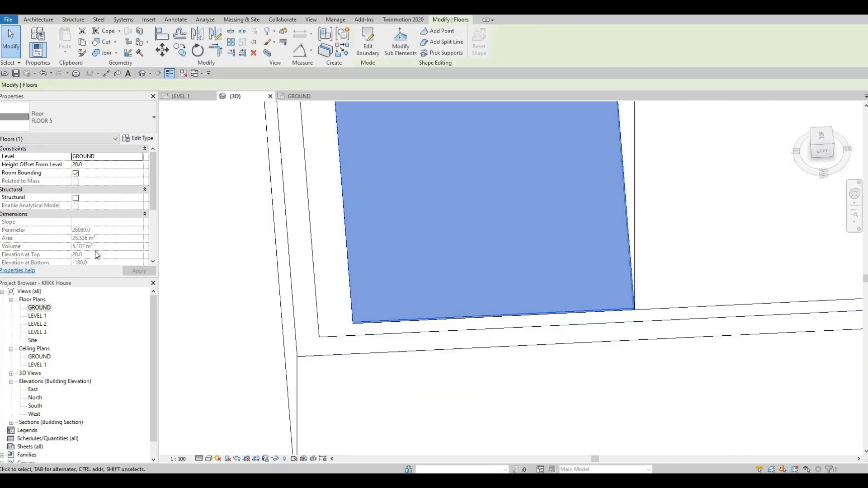
scroll(486, 328, "down", 1)
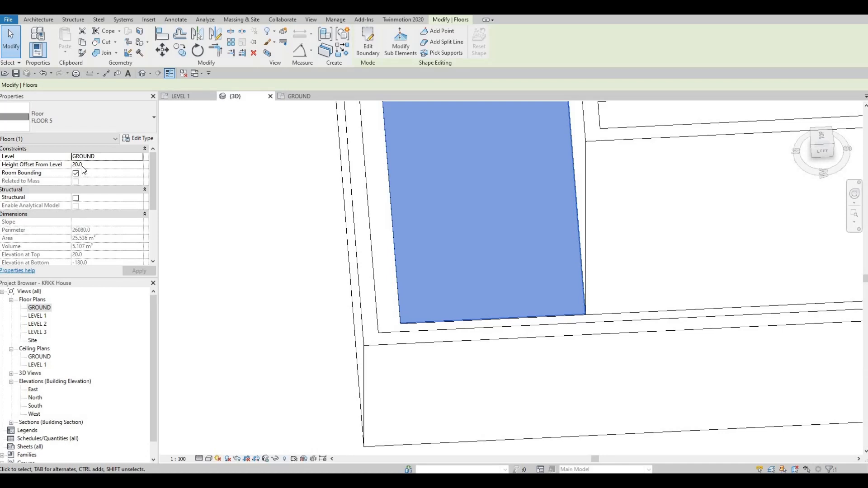
left_click(92, 167)
type("50.0")
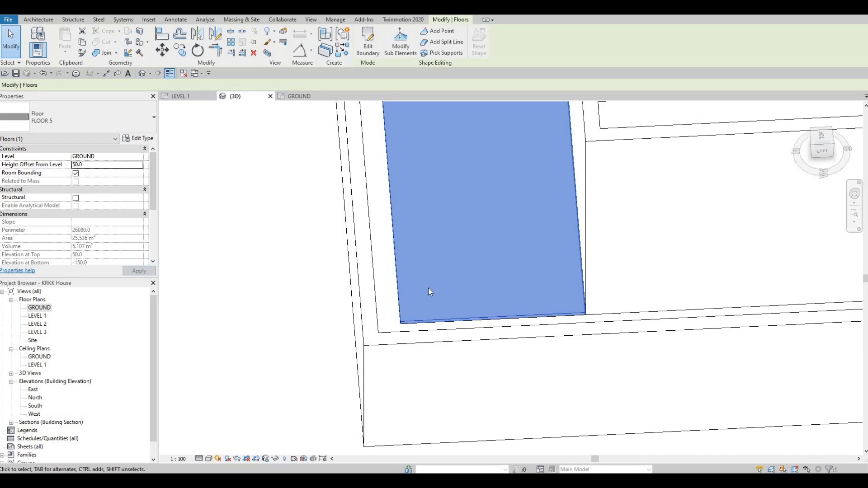
left_click(439, 292)
Examine the raised FLOOR 5 slab and the pavers around the house from several angles in 3D
scroll(440, 292, "up", 1)
middle_click_drag(440, 291, 476, 298, "shift")
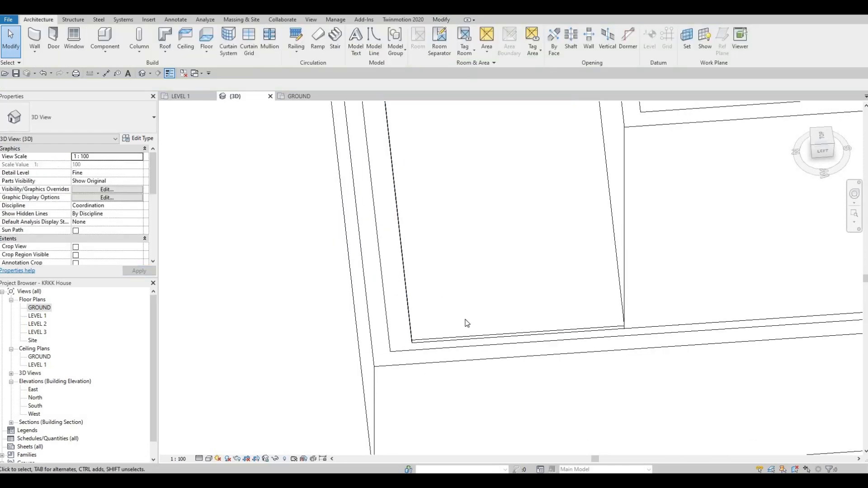
scroll(467, 323, "down", 1)
middle_click_drag(467, 262, 387, 213, "shift")
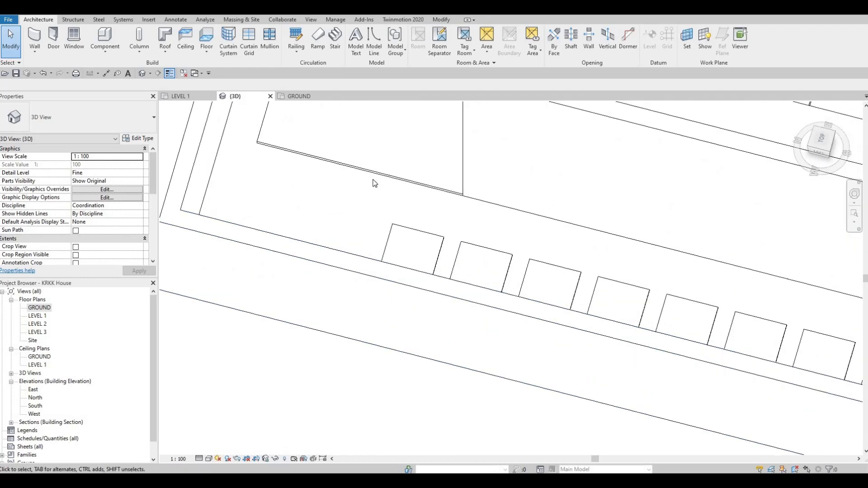
middle_click_drag(374, 183, 436, 305, "shift")
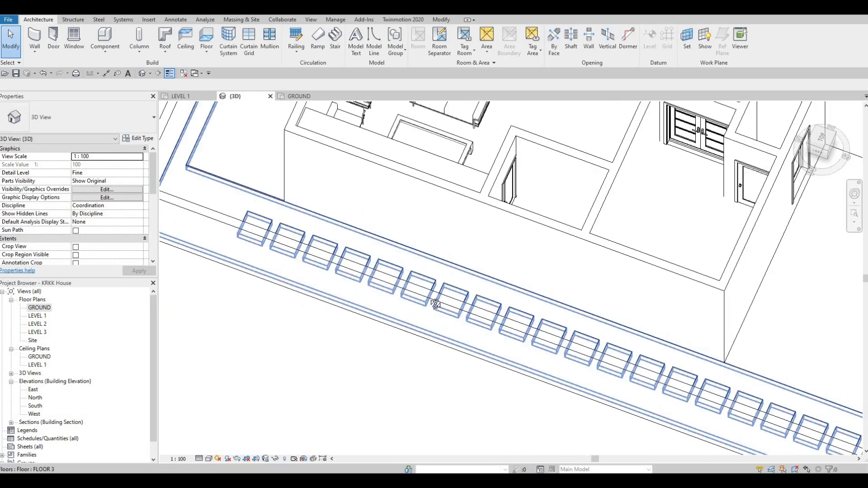
scroll(435, 305, "down", 4)
middle_click_drag(576, 326, 485, 292, "shift")
middle_click_drag(414, 279, 322, 227)
middle_click_drag(348, 283, 568, 273, "shift")
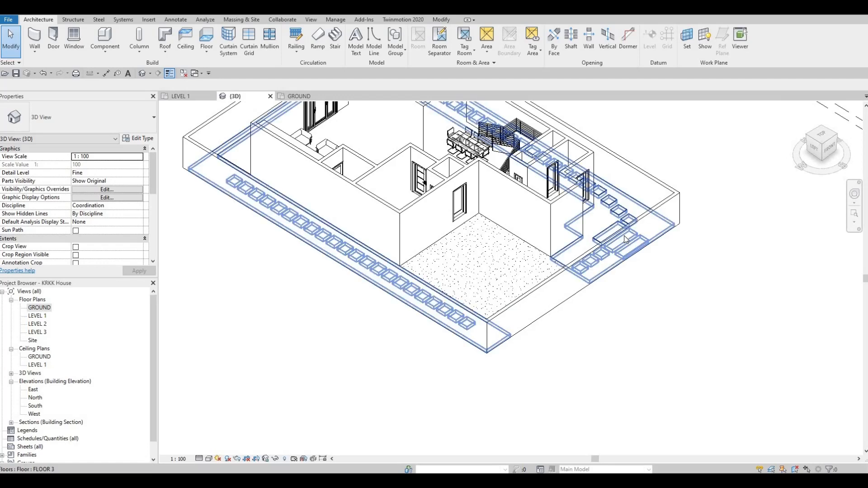
middle_click_drag(655, 215, 656, 194, "shift")
scroll(655, 194, "up", 4)
scroll(656, 194, "up", 3)
middle_click_drag(452, 116, 389, 170, "shift")
scroll(389, 170, "down", 5)
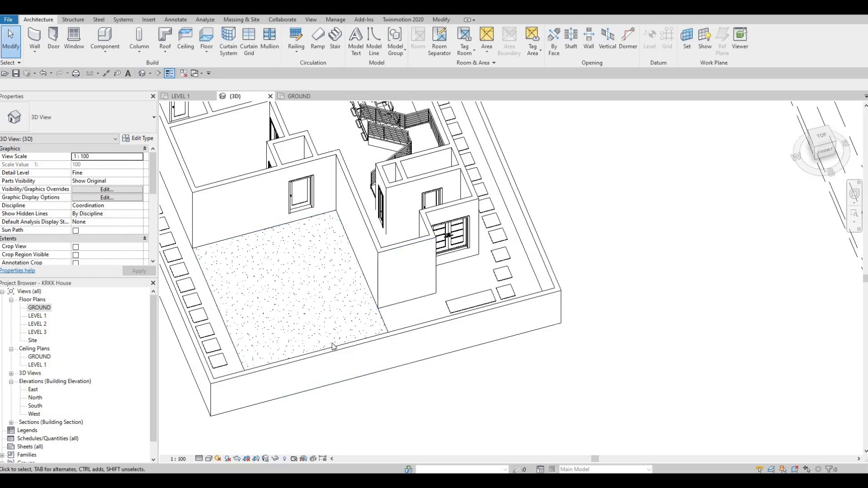
scroll(332, 347, "down", 2)
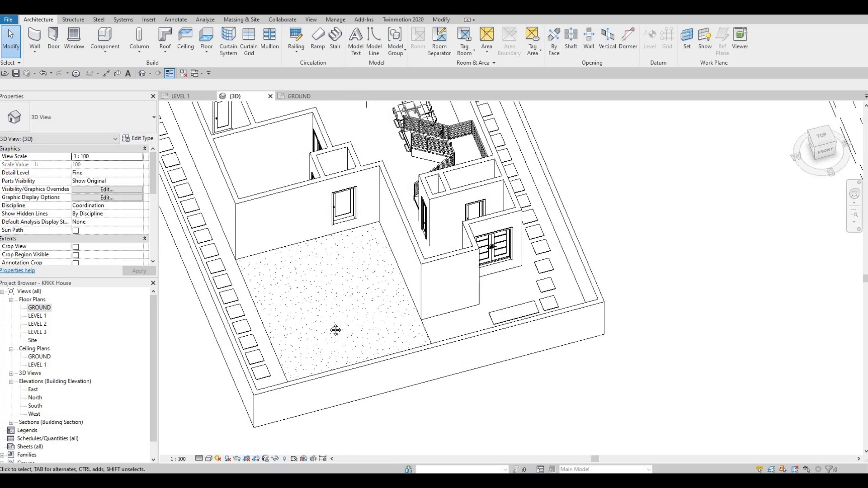
On the GROUND plan, start a stair near the front entrance using the Precast Stair type
double_click(39, 308)
scroll(453, 272, "down", 3)
scroll(461, 278, "up", 1)
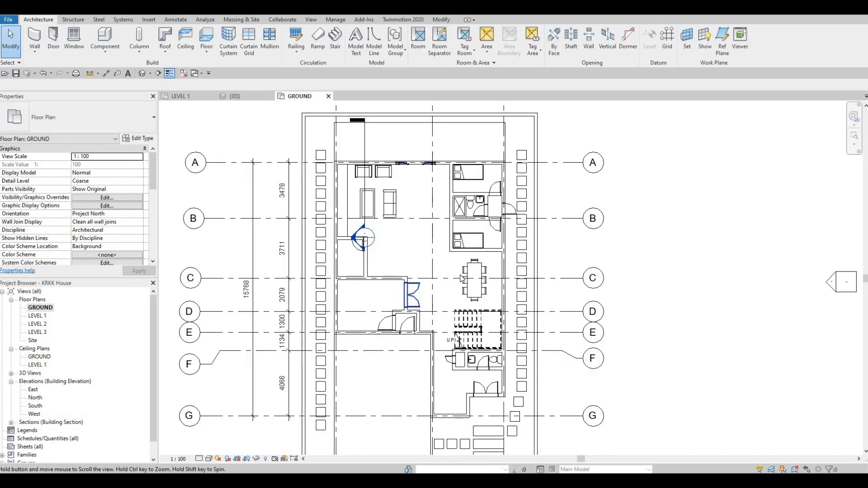
middle_click_drag(462, 278, 449, 143)
scroll(474, 273, "down", 1)
scroll(473, 274, "up", 3)
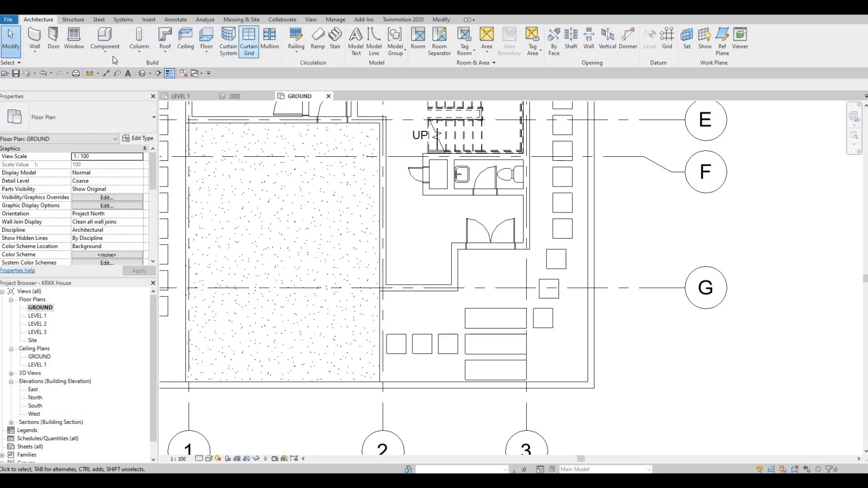
left_click(337, 35)
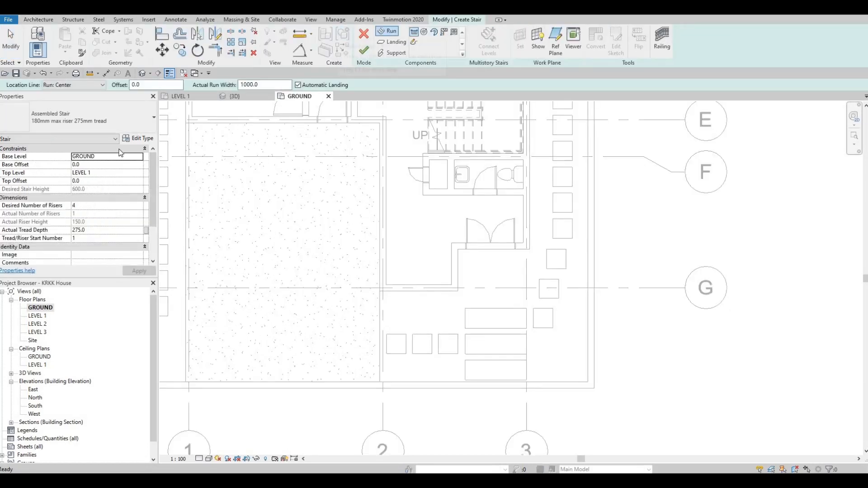
left_click(137, 124)
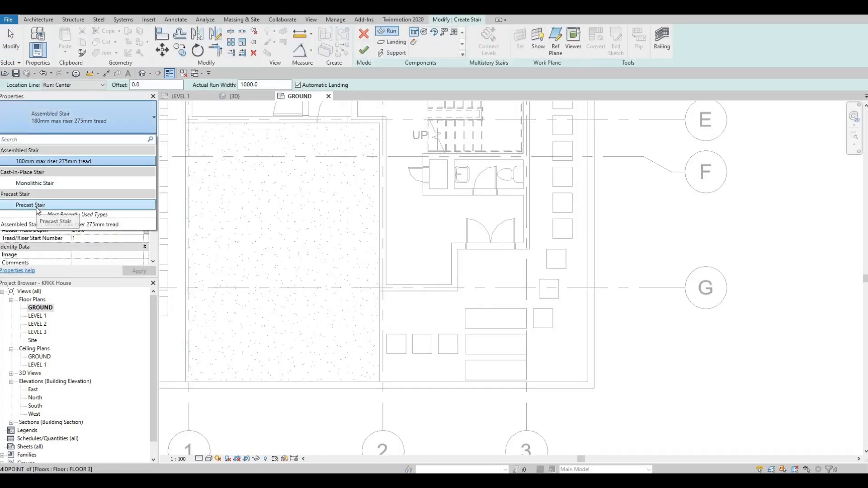
left_click(36, 206)
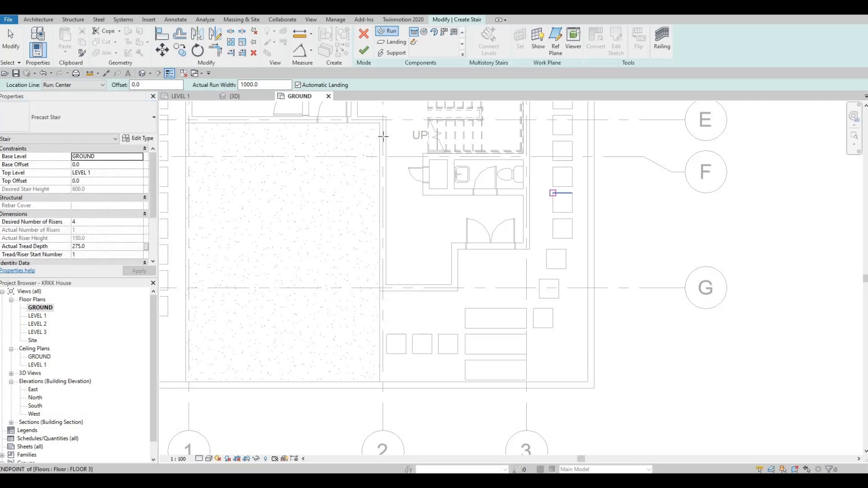
Draw a straight 4-riser run 1100 mm long outward from the centre of the double entrance door and finish the stair
scroll(493, 258, "up", 4)
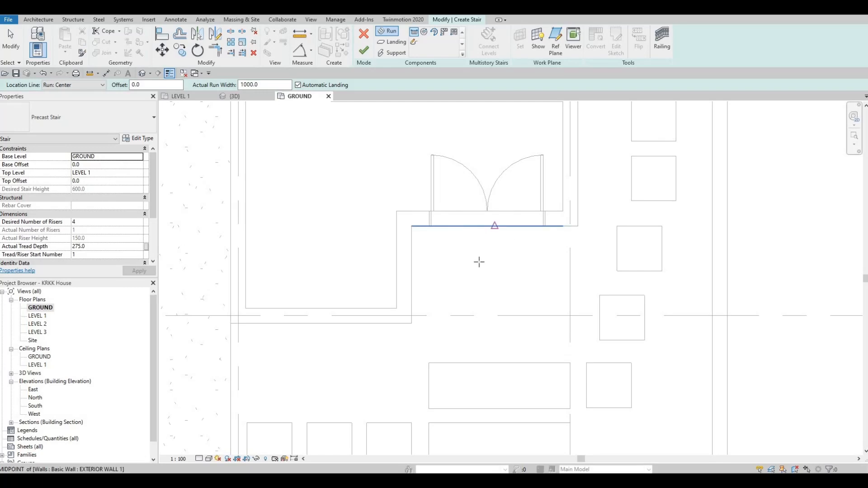
type("4")
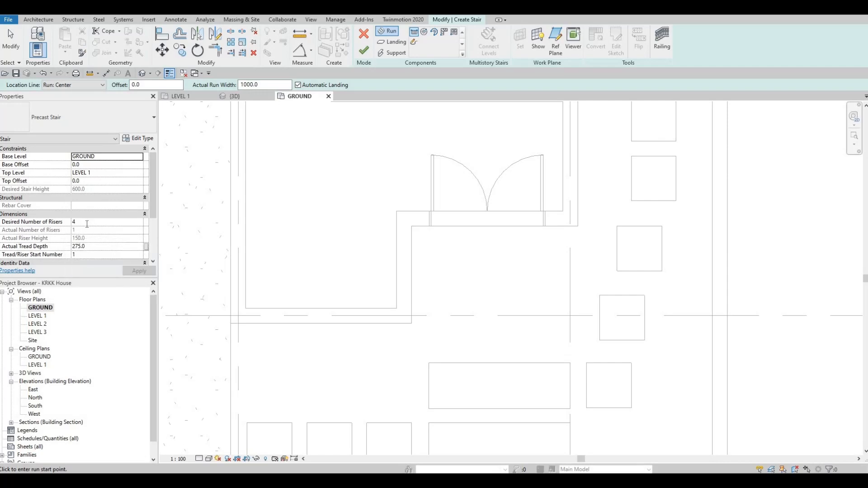
left_click(87, 224)
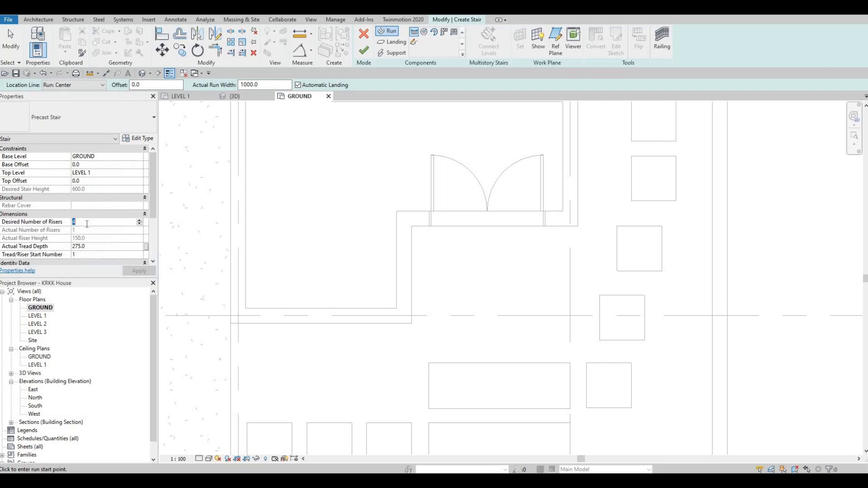
left_click(488, 227)
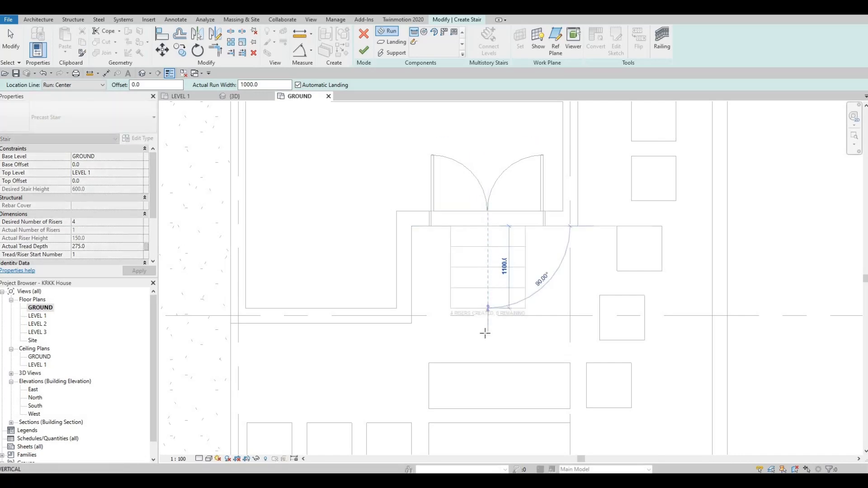
left_click(477, 347)
key("Escape")
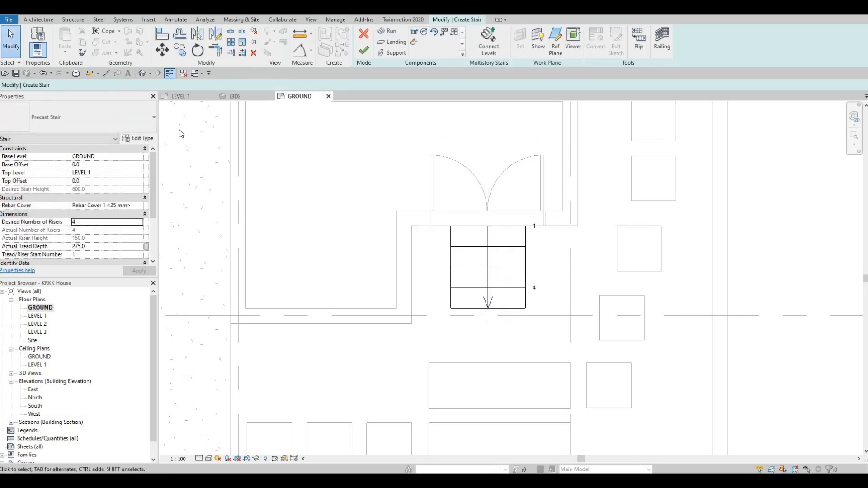
left_click(362, 54)
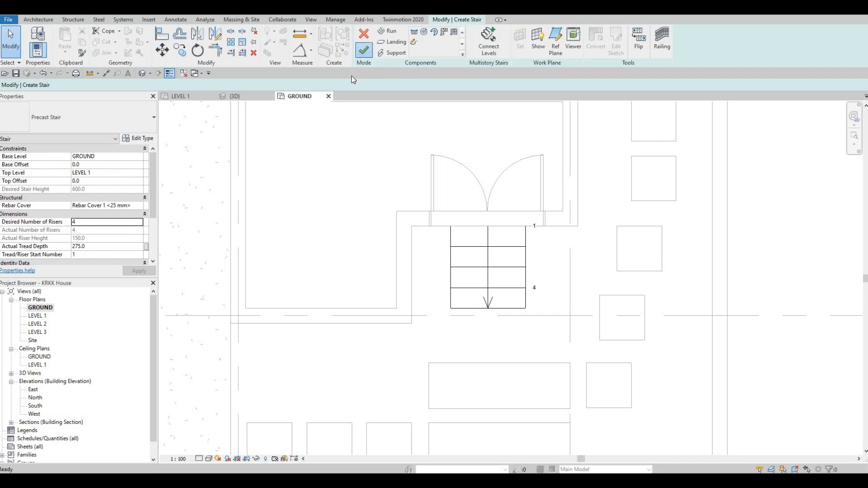
Check the entrance stair in 3D and flip its direction on the GROUND plan so it descends away from the door
left_click(142, 73)
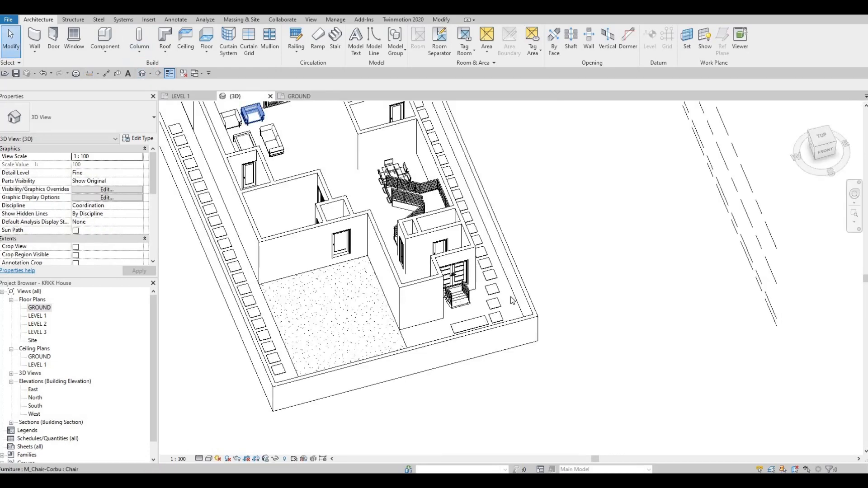
scroll(452, 307, "up", 5)
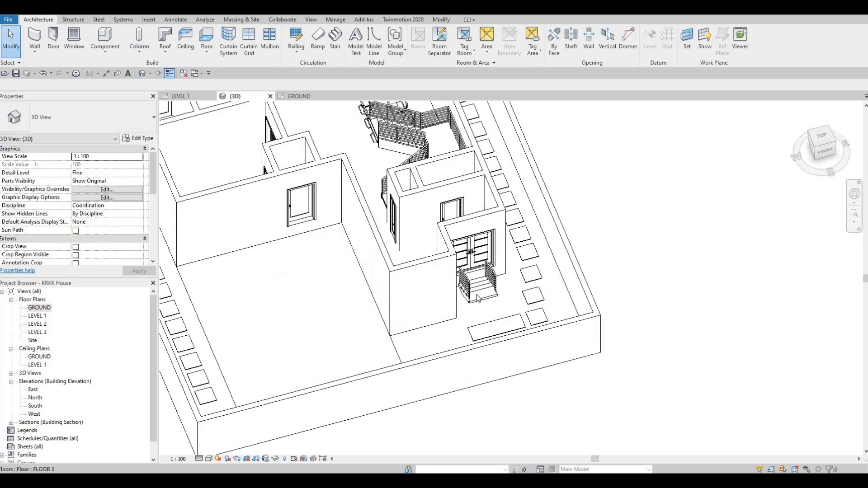
double_click(40, 308)
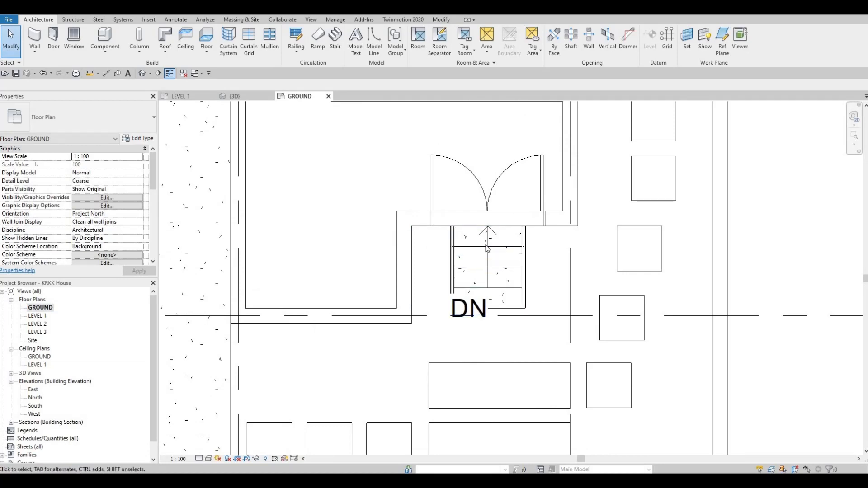
left_click(488, 294)
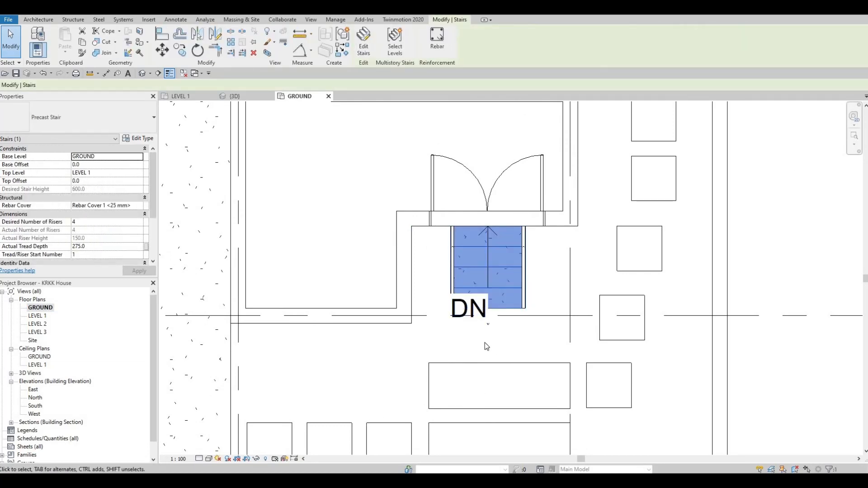
scroll(486, 343, "up", 2)
scroll(501, 313, "up", 4)
middle_click_drag(490, 284, 465, 400)
scroll(447, 403, "down", 3)
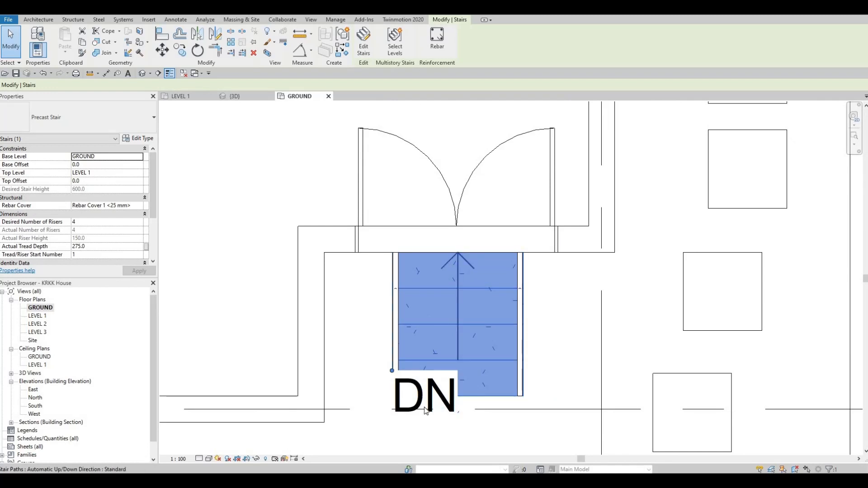
left_click(459, 412)
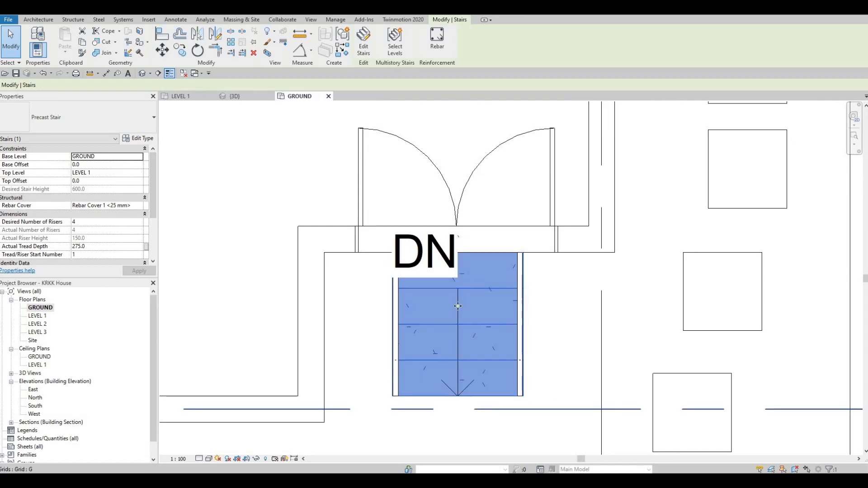
Flip the entrance stair's direction back and forth, ending with the descent away from the door, and leave its type unchanged
scroll(464, 357, "up", 2)
scroll(456, 196, "up", 1)
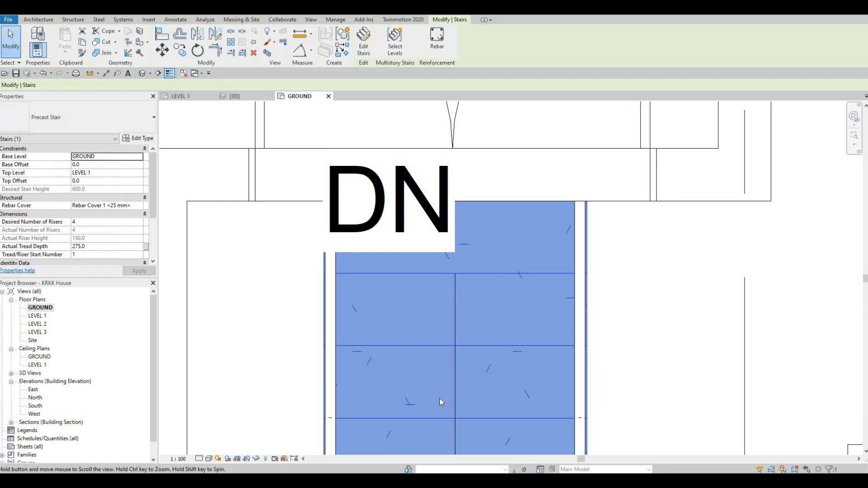
middle_click_drag(442, 403, 434, 310)
scroll(435, 222, "down", 2)
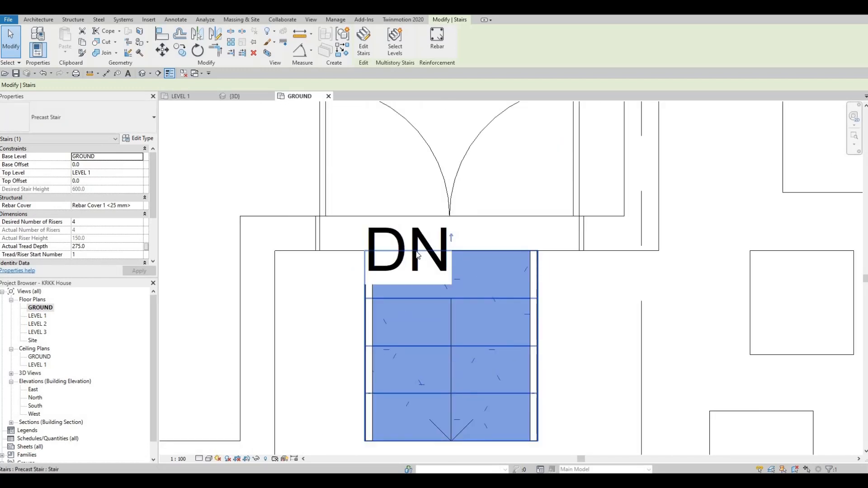
scroll(411, 254, "up", 2)
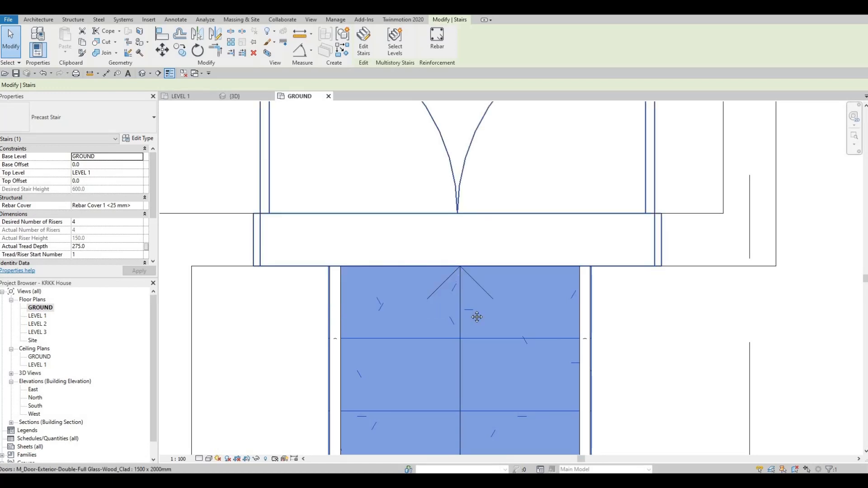
scroll(477, 317, "down", 3)
left_click(456, 208)
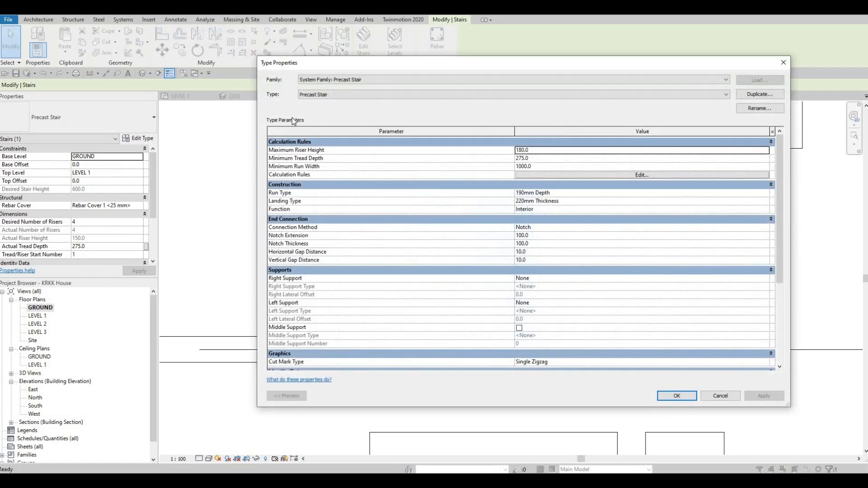
key("Escape")
key("Escape")
In the 3D view, delete both 900mm Pipe railings from the sides of the entrance stair
left_click(142, 74)
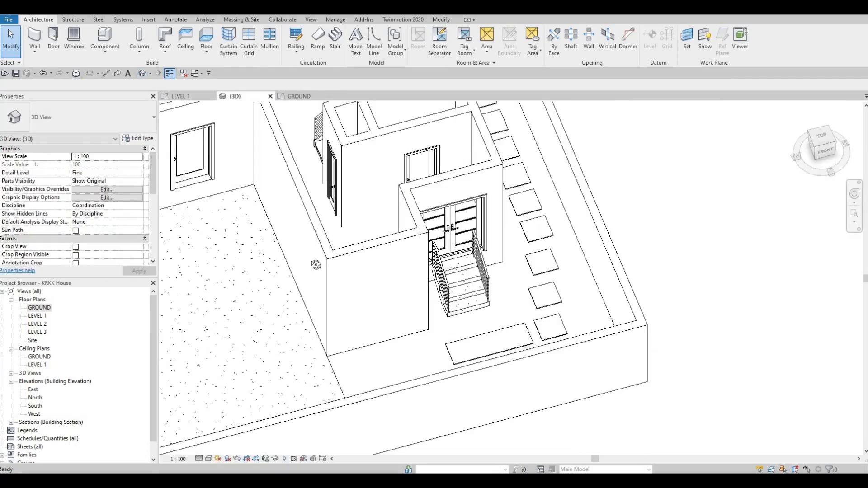
scroll(637, 281, "up", 5)
scroll(638, 280, "down", 5)
scroll(443, 310, "up", 3)
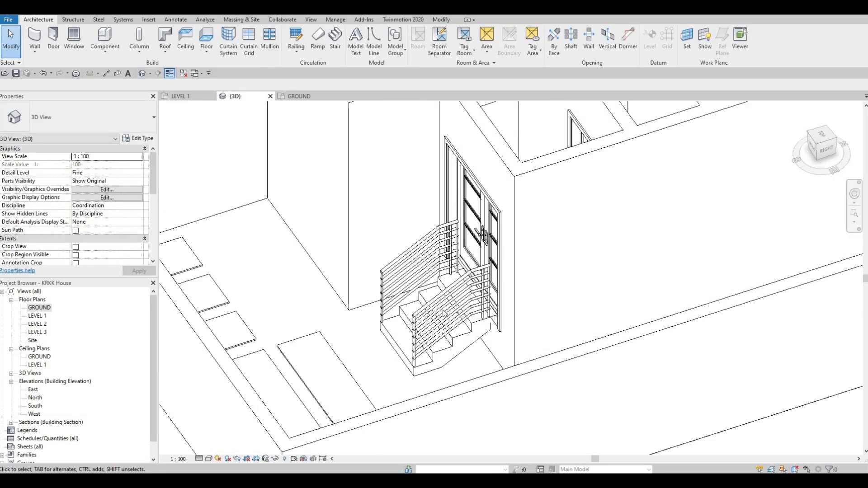
left_click(443, 310)
key("Delete")
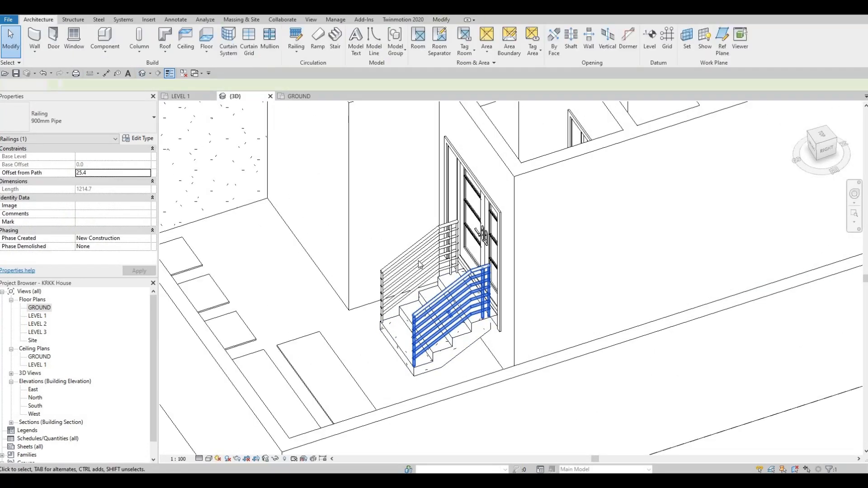
left_click(416, 263)
key("Delete")
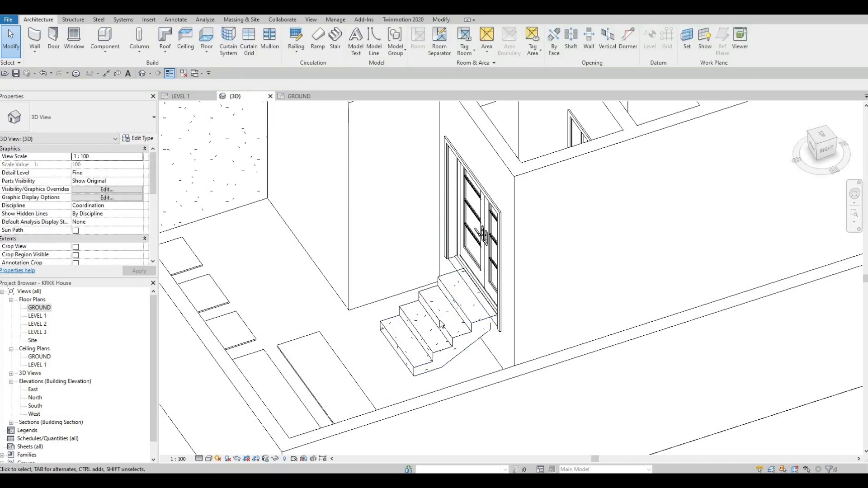
Duplicate the entrance stair's Precast Stair type as MAIN ENTRANCE STAIRS and apply it
left_click(442, 324)
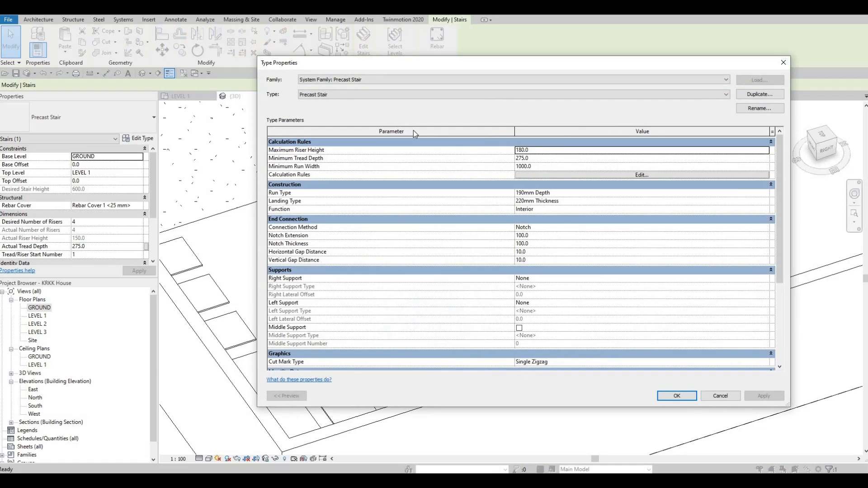
left_click(759, 94)
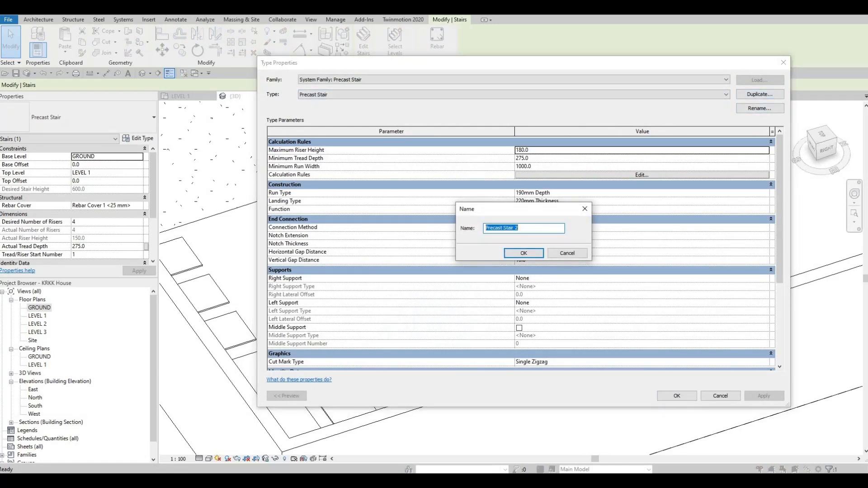
type("main")
key("ctrl+z")
type("MAIN ENTRANCE STAIRS")
key("Return")
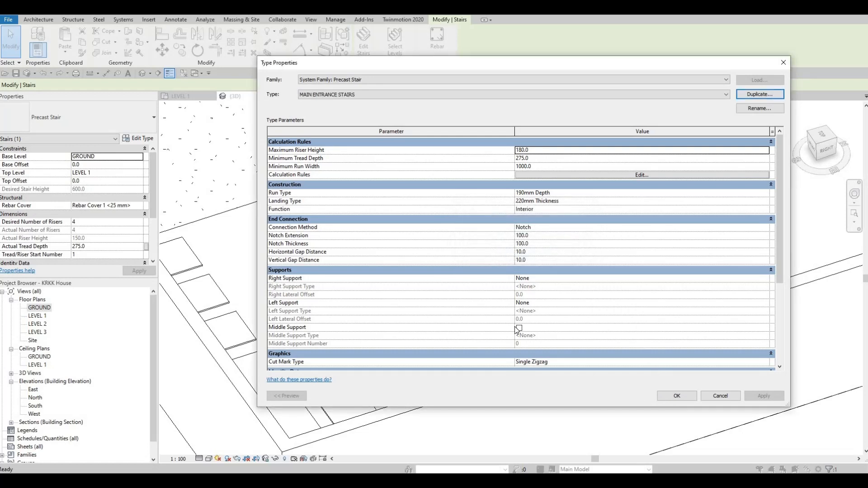
left_click(677, 396)
key("Escape")
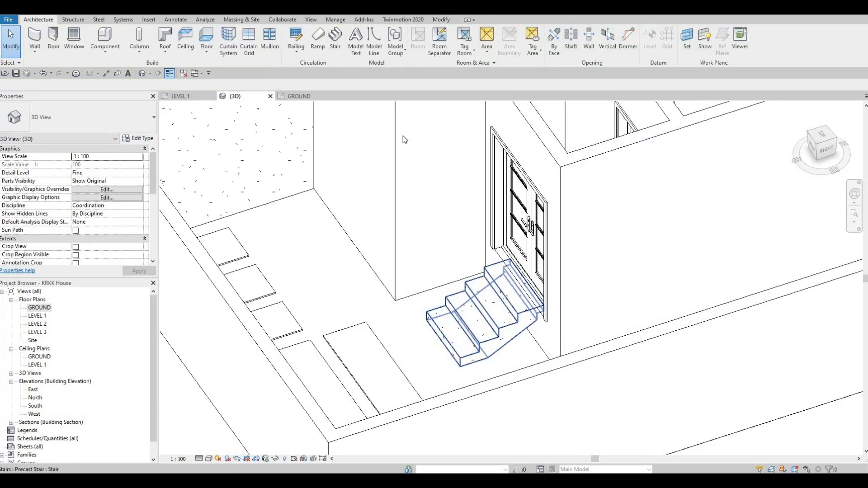
Edit the entrance stair and set its actual tread depth to 600
left_click(500, 333)
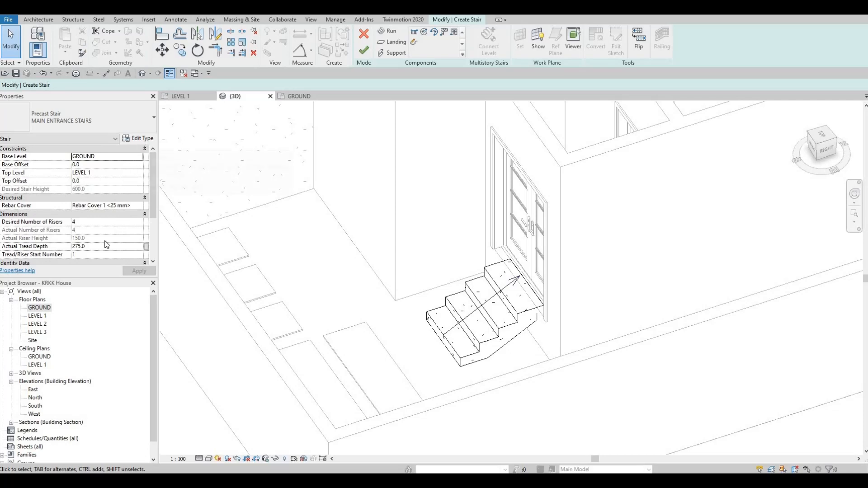
scroll(107, 244, "down", 3)
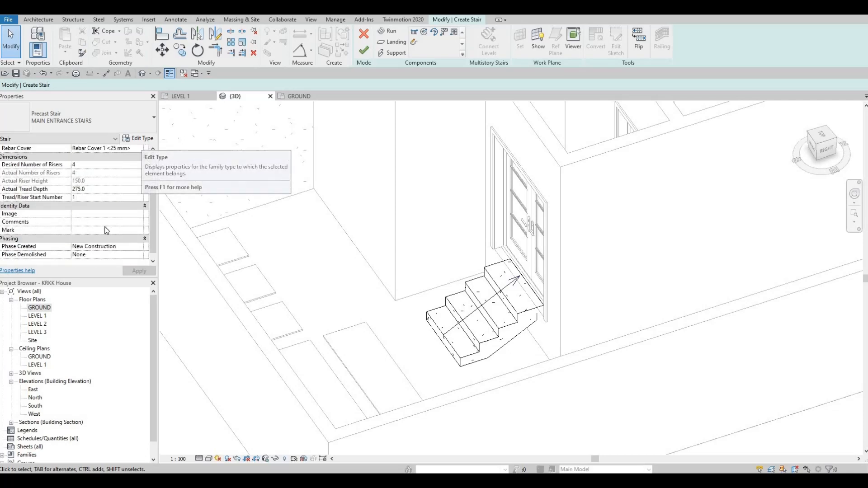
left_click(96, 188)
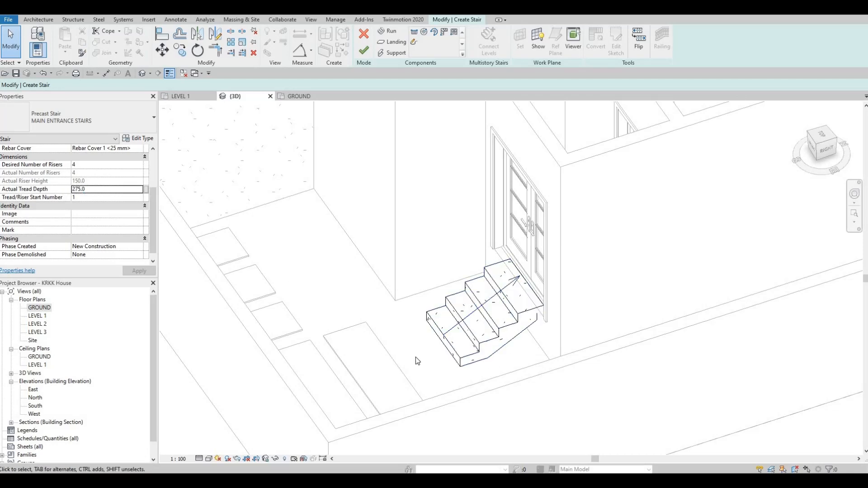
double_click(107, 191)
type("600")
left_click(134, 271)
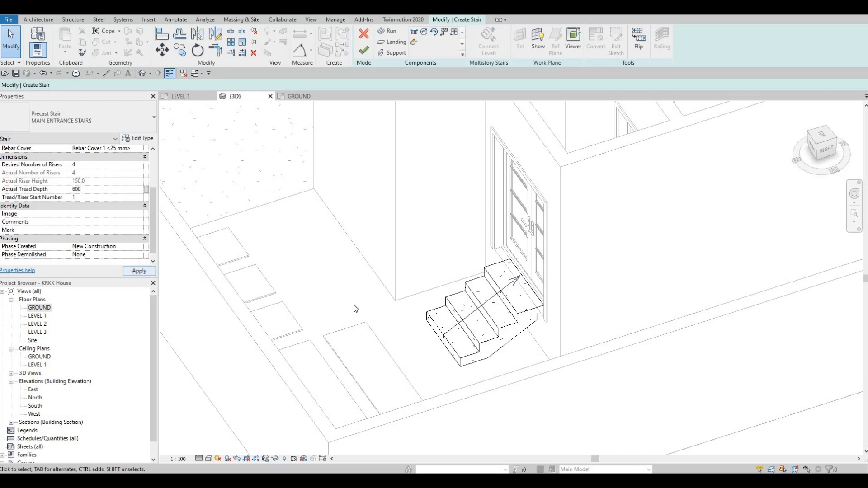
scroll(477, 324, "down", 1)
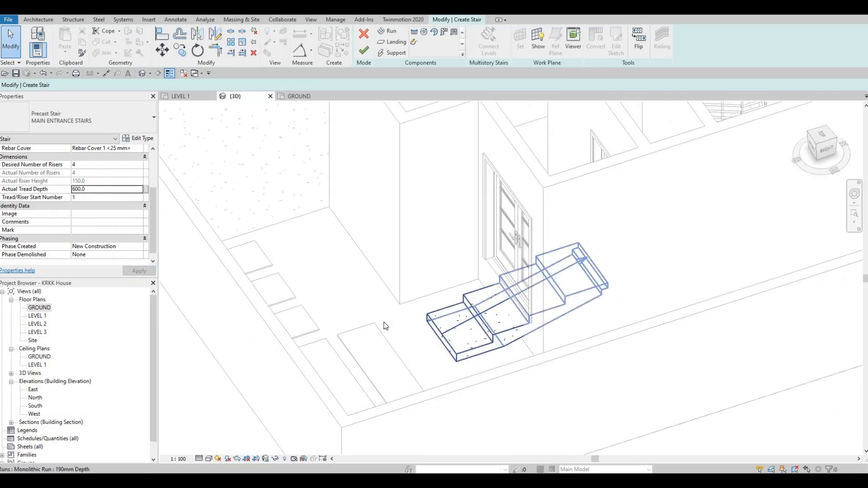
Set the entrance stair's actual tread depth to 400 and finish editing the stair
left_click(107, 190)
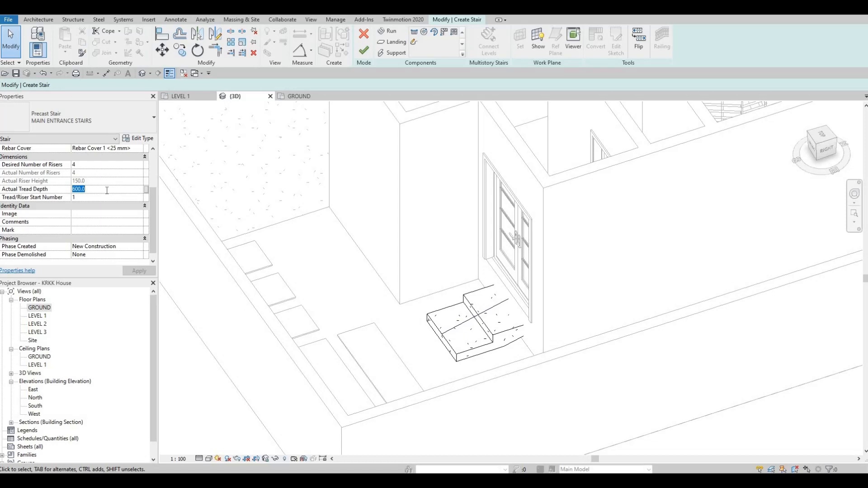
type("400")
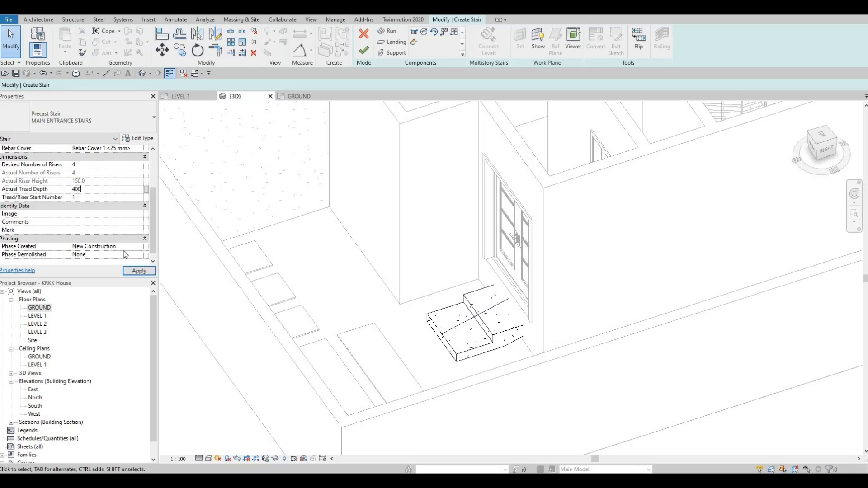
left_click(139, 272)
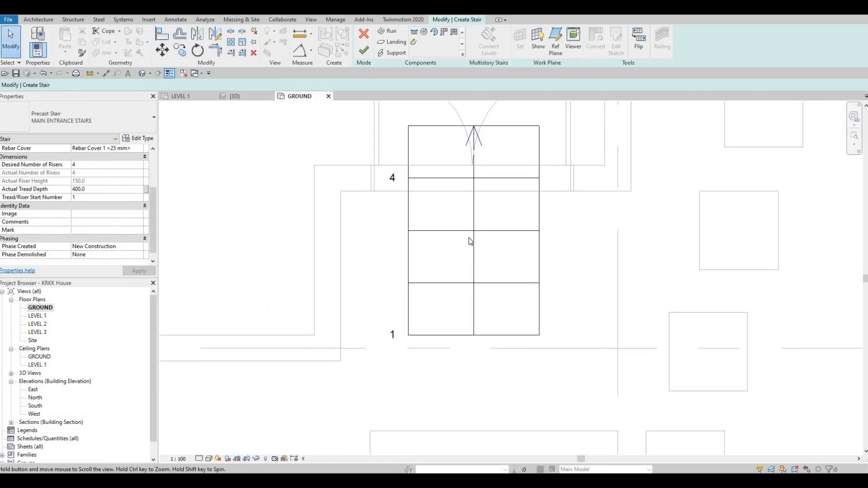
left_click(363, 50)
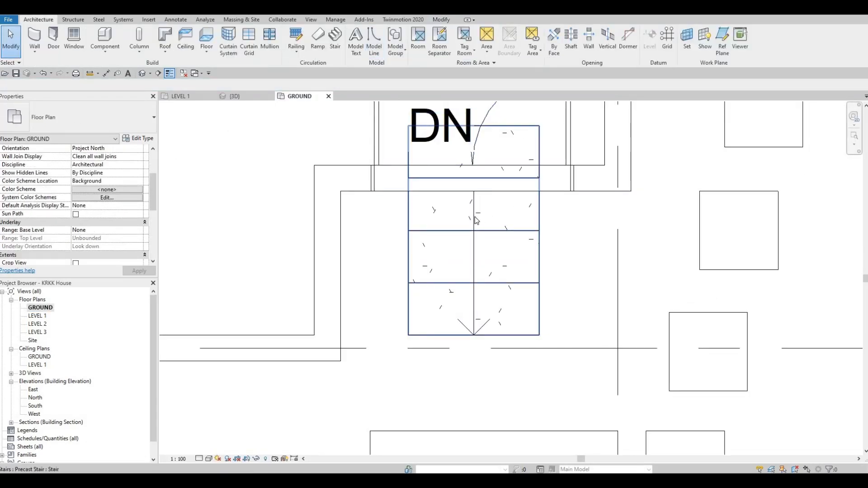
Align the entrance stair's upper edge with the outer wall face at the double door in the GROUND plan
key("a")
key("l")
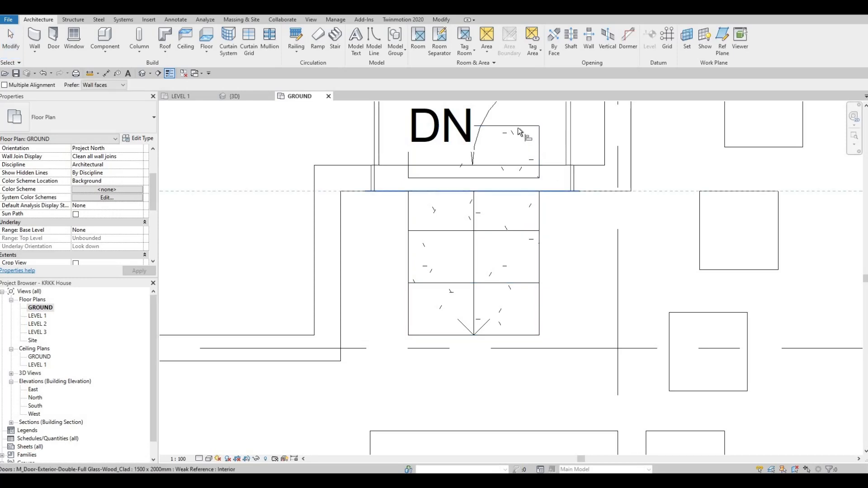
left_click(518, 128)
key("Escape")
key("Escape")
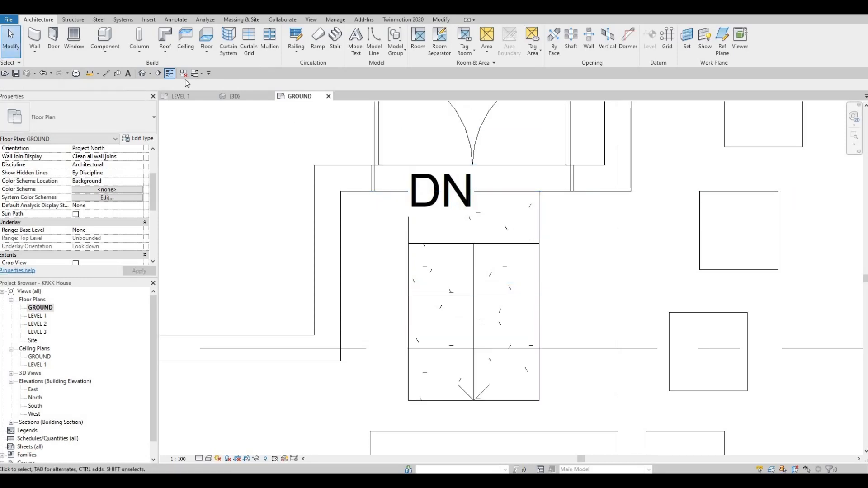
Examine in 3D how the entrance stair meets the double door, including its side and underside
left_click(142, 73)
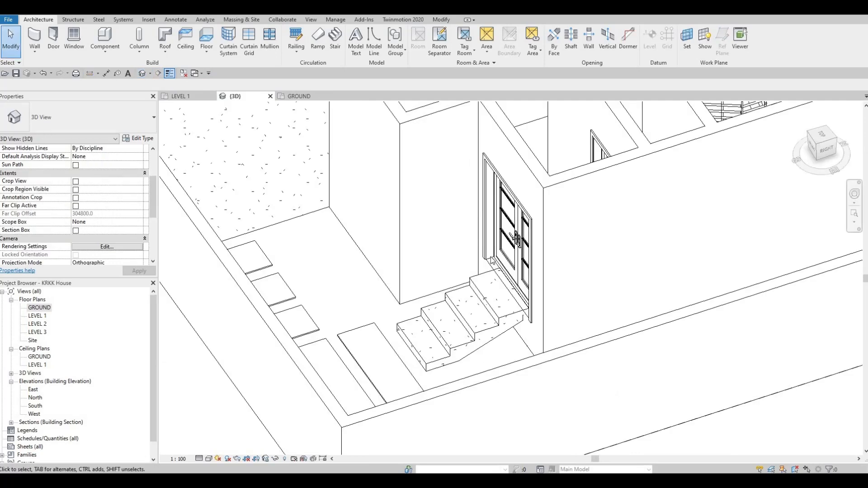
middle_click_drag(492, 260, 588, 267, "shift")
middle_click_drag(691, 359, 569, 287)
scroll(569, 286, "up", 2)
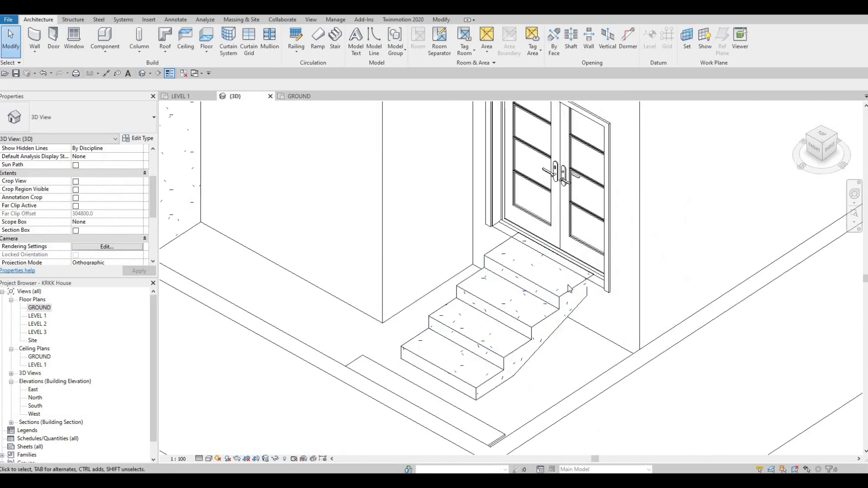
left_click(566, 287)
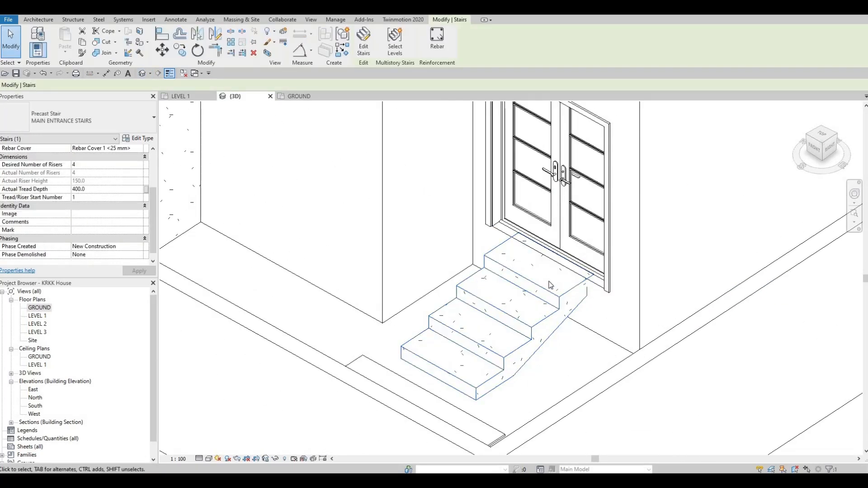
mouse_move(551, 285)
middle_mouse_down("shift")
mouse_move(538, 294)
mouse_move(551, 286)
middle_mouse_up("shift")
key("Escape")
left_click(518, 322)
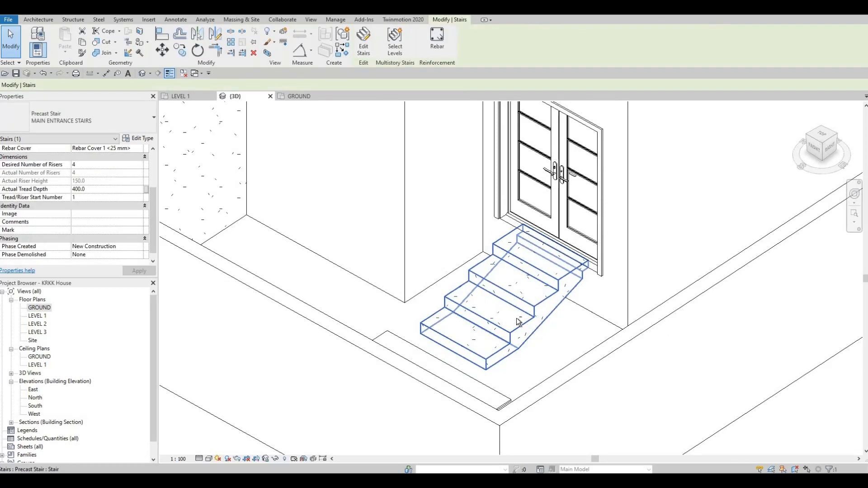
middle_click_drag(518, 322, 577, 291, "shift")
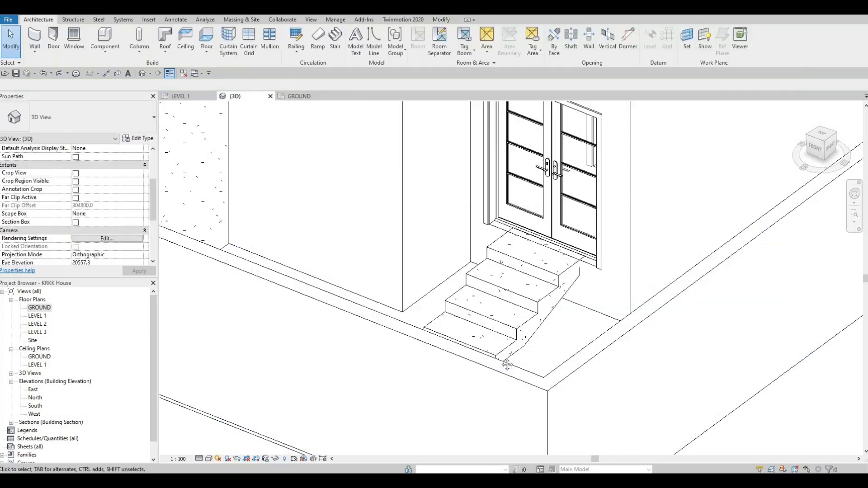
scroll(544, 303, "up", 4)
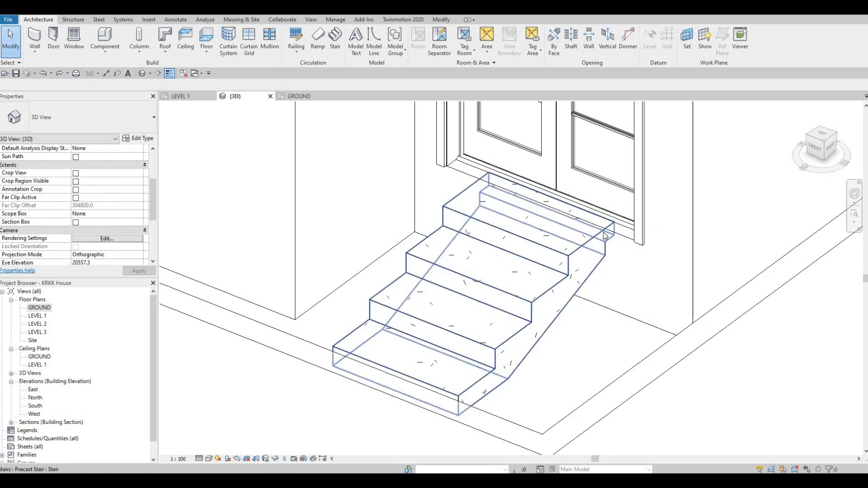
Set the underside surface of the MAIN ENTRANCE STAIRS type's 190mm Depth run to Stepped
left_click(134, 139)
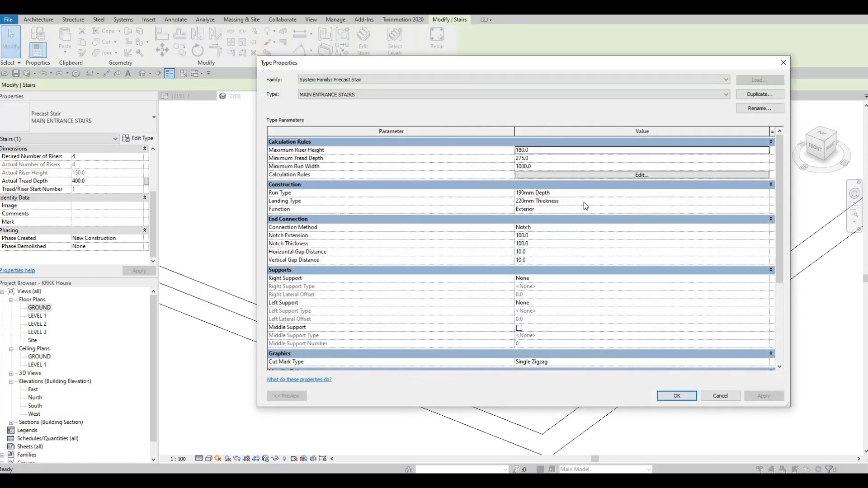
left_click(753, 194)
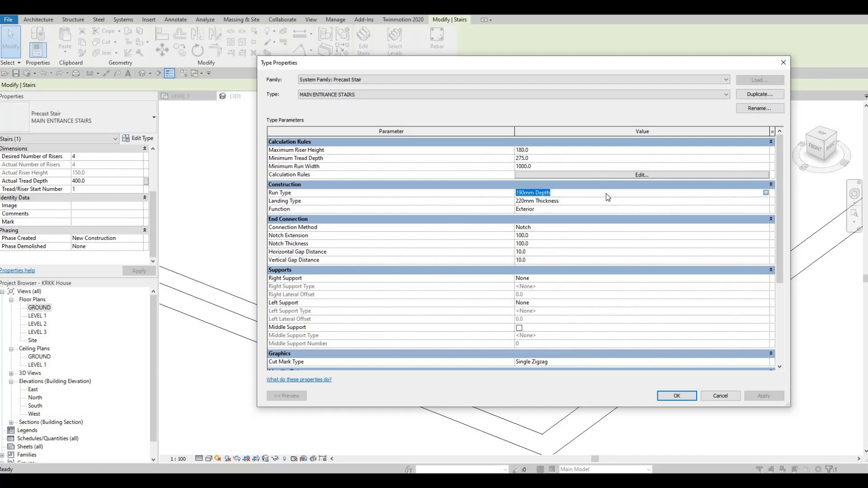
left_click(766, 194)
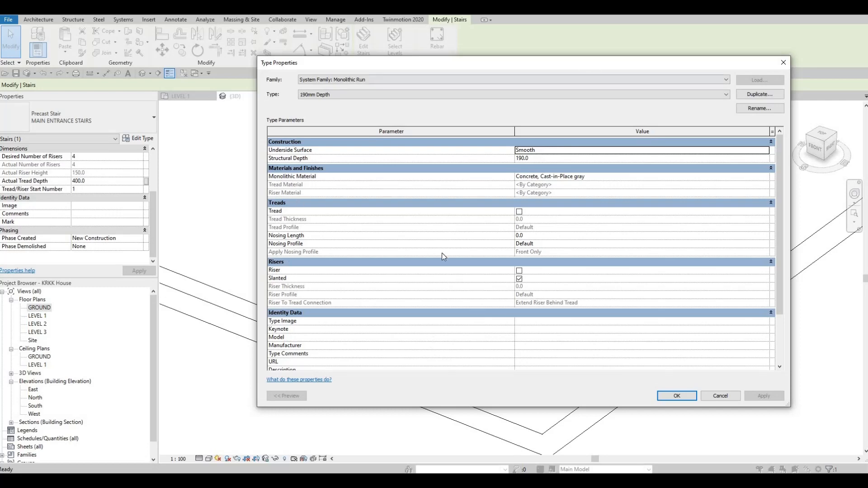
left_click_drag(591, 64, 574, 36)
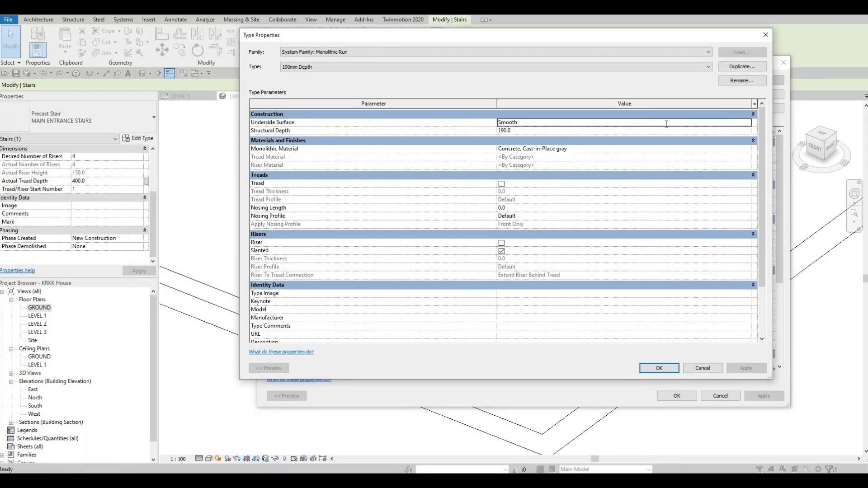
left_click(667, 122)
left_click(746, 123)
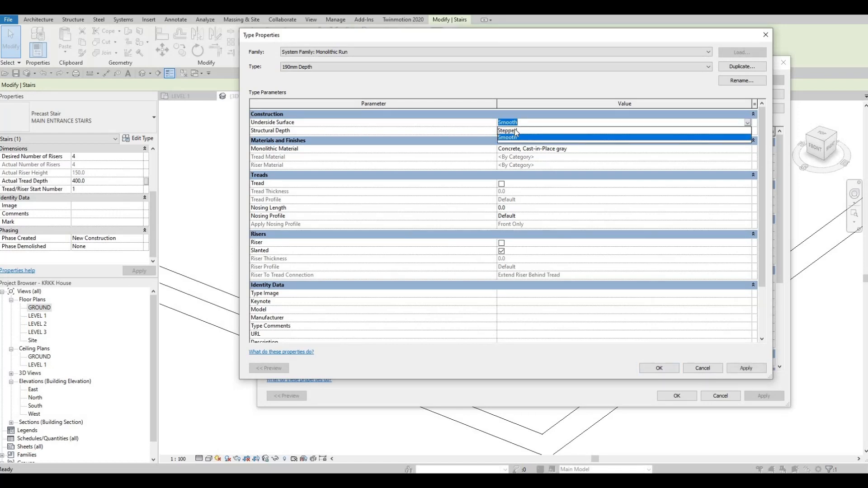
left_click(508, 130)
left_click(666, 368)
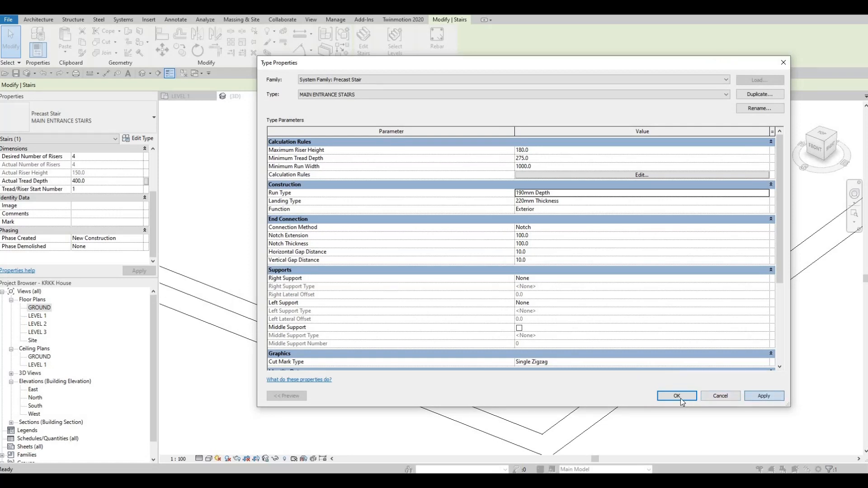
left_click(677, 396)
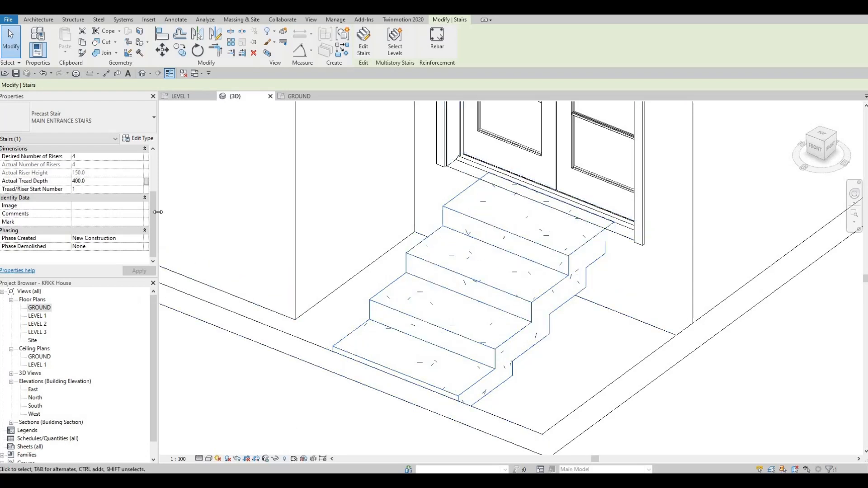
Set the structural depth of the entrance stair's 190mm Depth run type to 600
left_click(139, 139)
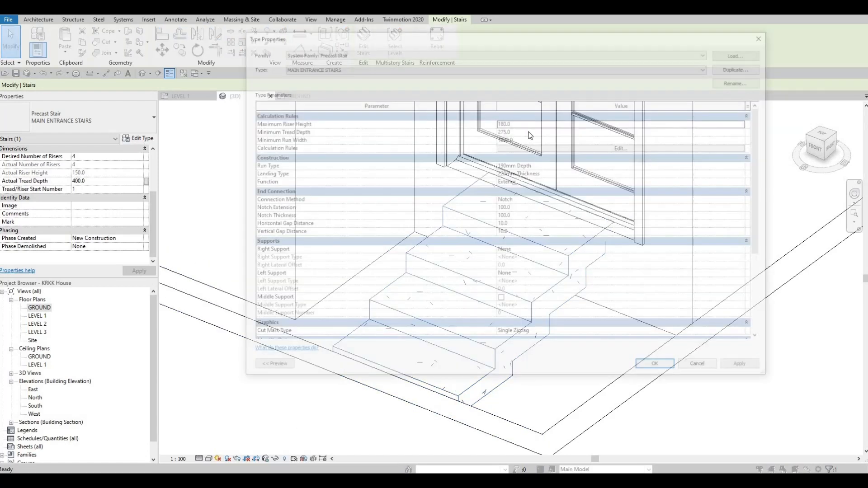
left_click(752, 169)
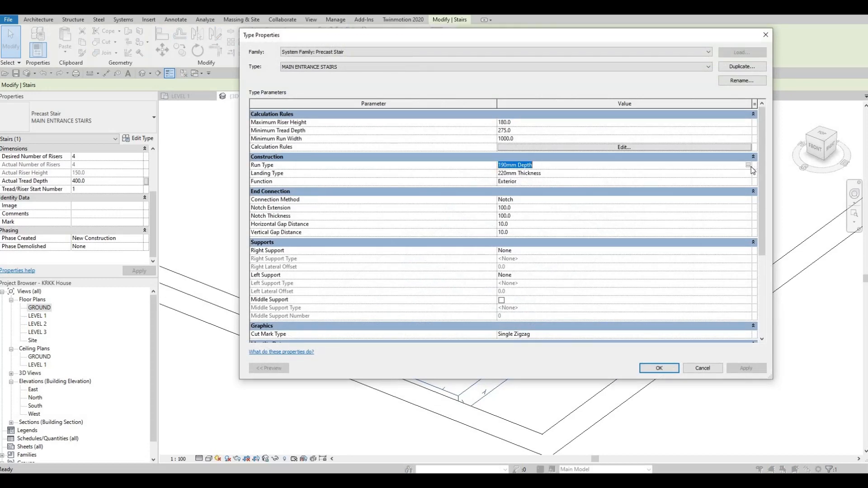
left_click(754, 170)
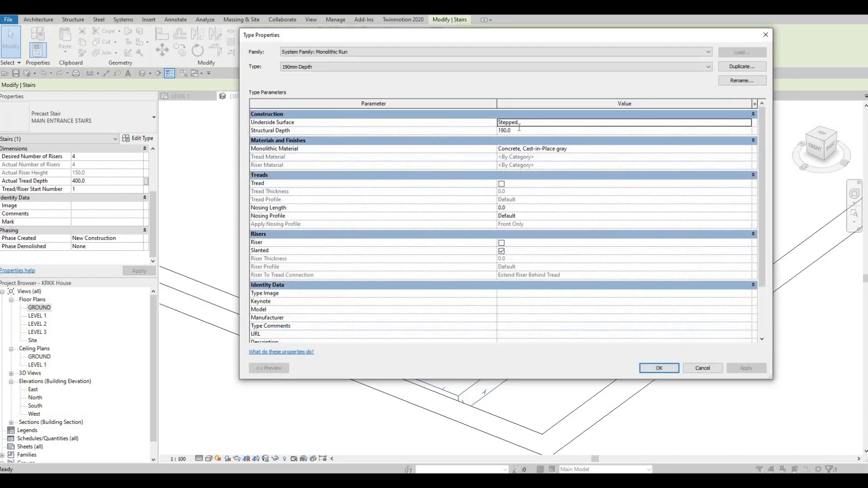
left_click(521, 130)
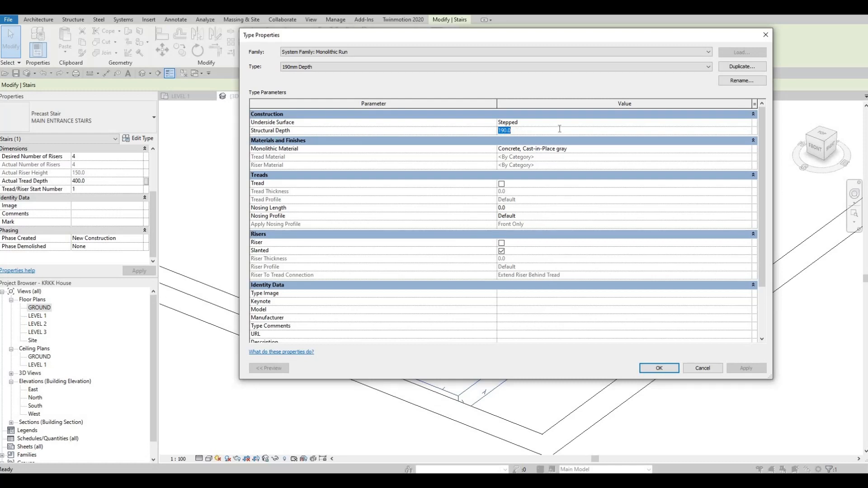
type("600")
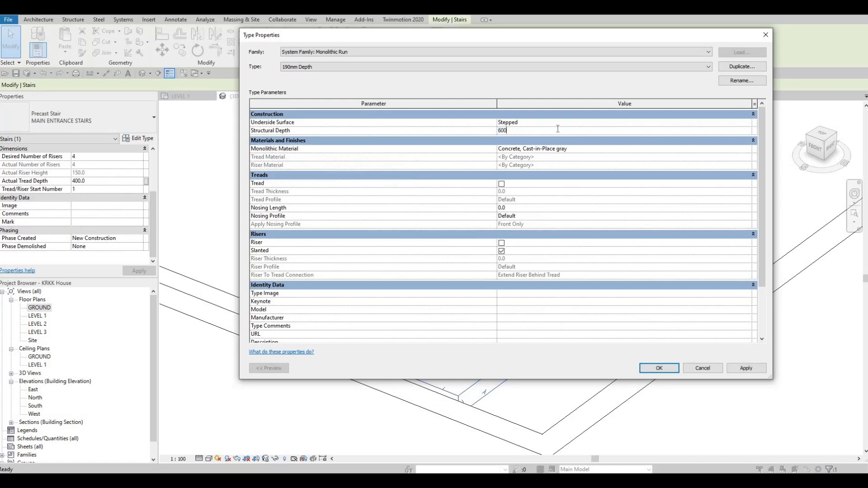
left_click(660, 370)
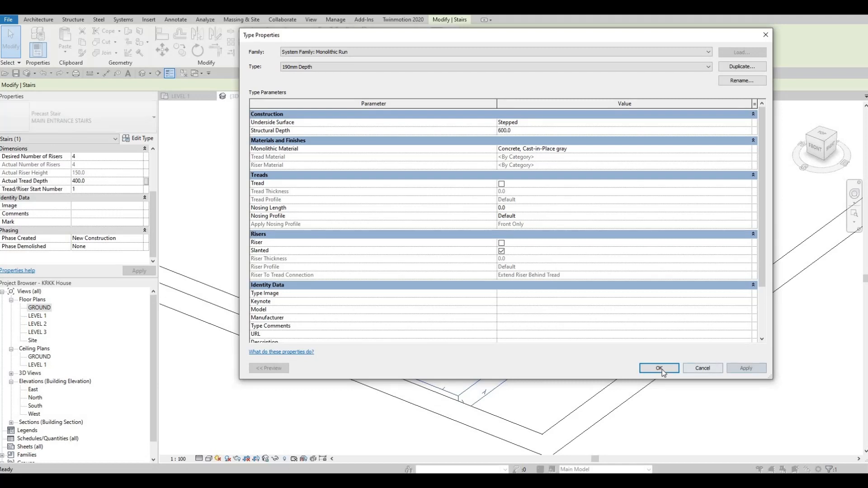
left_click(667, 366)
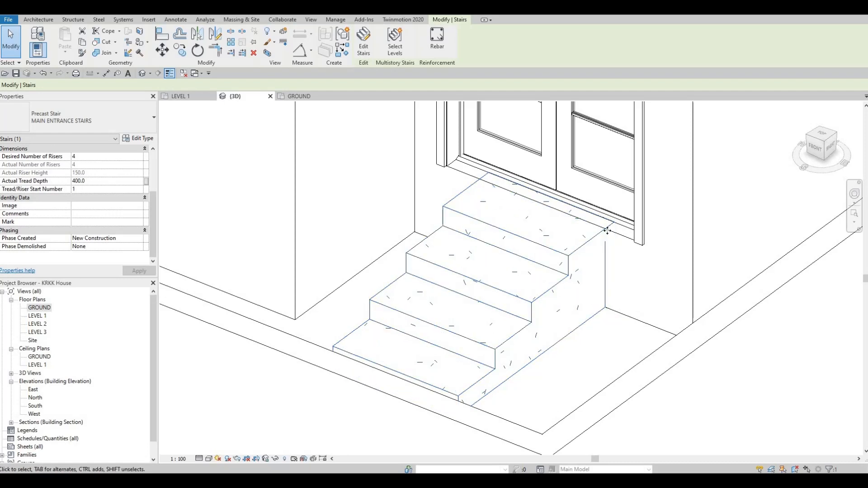
Set the end connection method of the MAIN ENTRANCE STAIRS type to Straight Cut
left_click(134, 140)
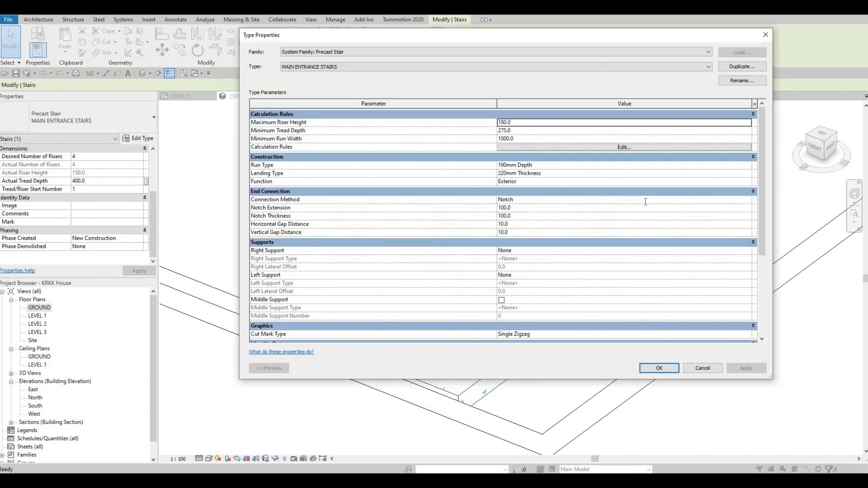
left_click(737, 202)
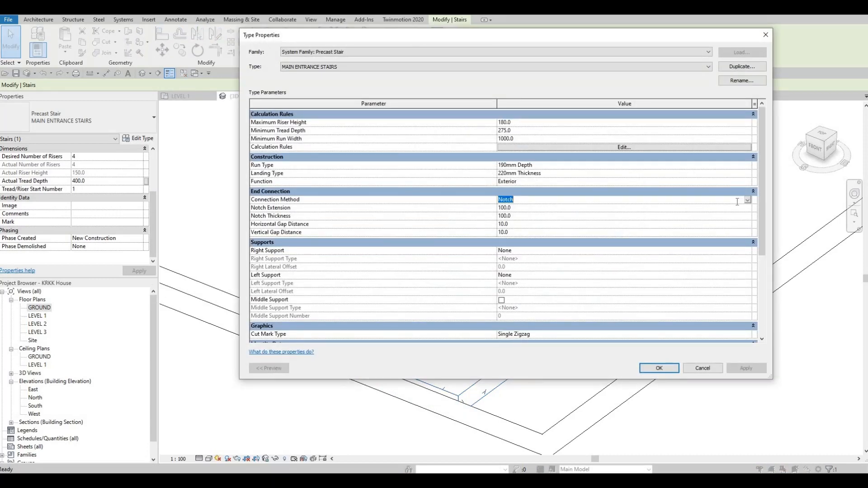
left_click(526, 202)
left_click(506, 208)
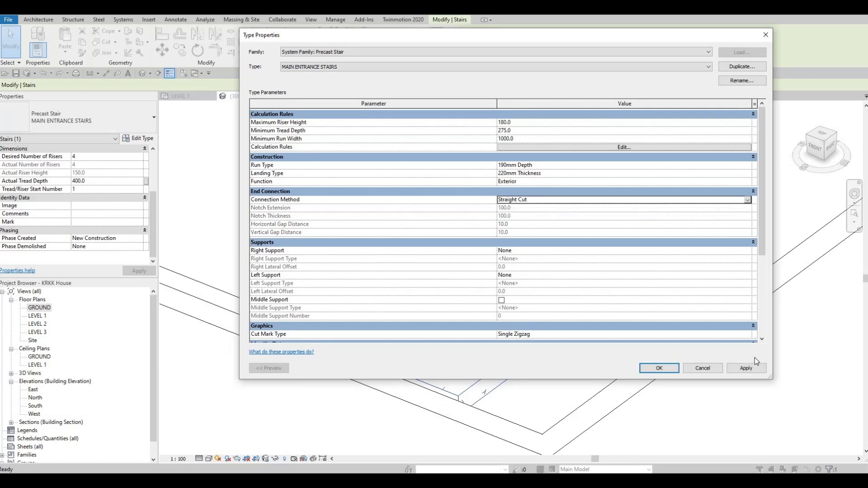
left_click(741, 368)
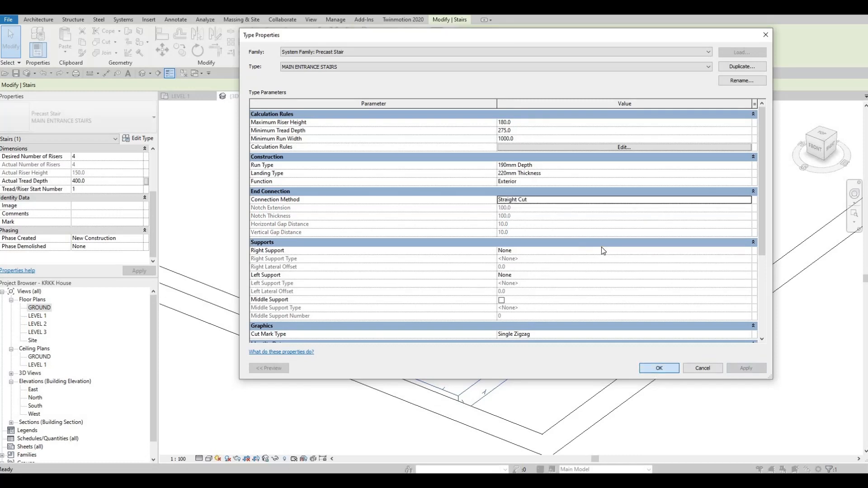
key("Return")
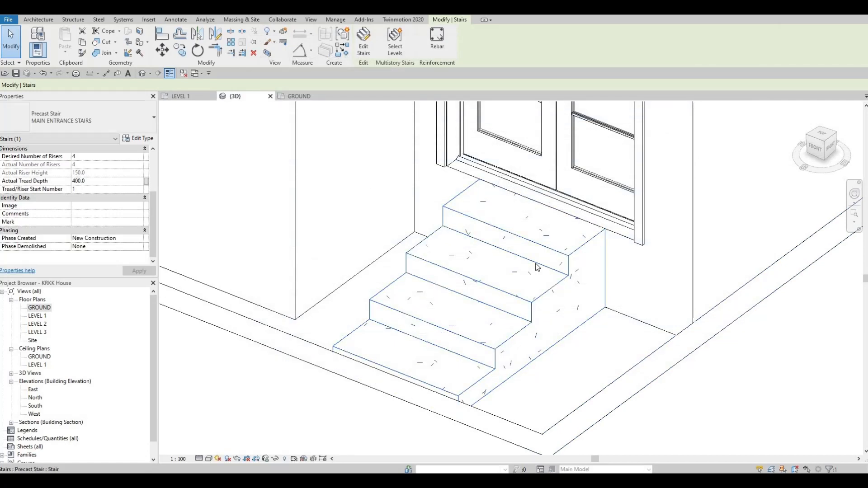
On the GROUND plan, widen the entrance stair's run to 2220, stretching both sides to the adjoining wall faces, and finish editing the stair
scroll(534, 292, "down", 1)
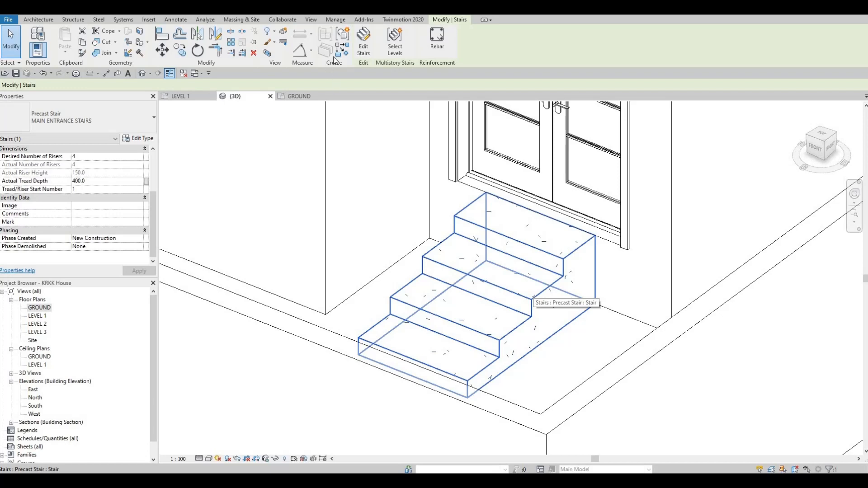
left_click(358, 55)
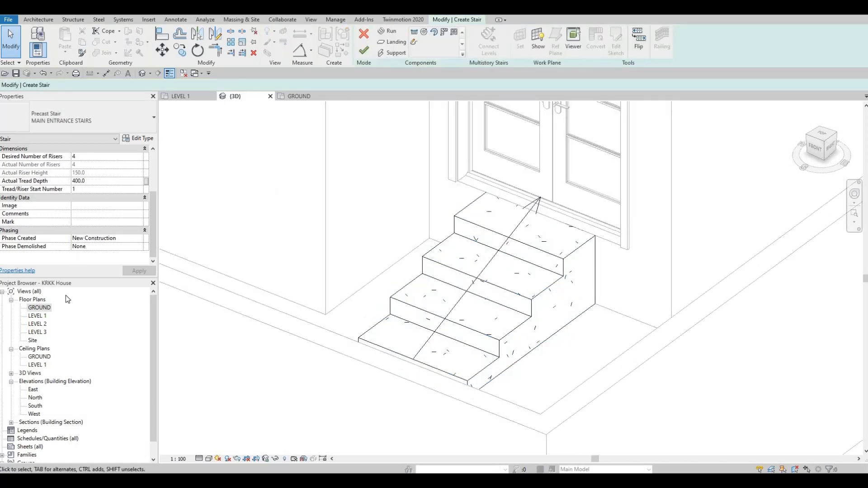
double_click(43, 313)
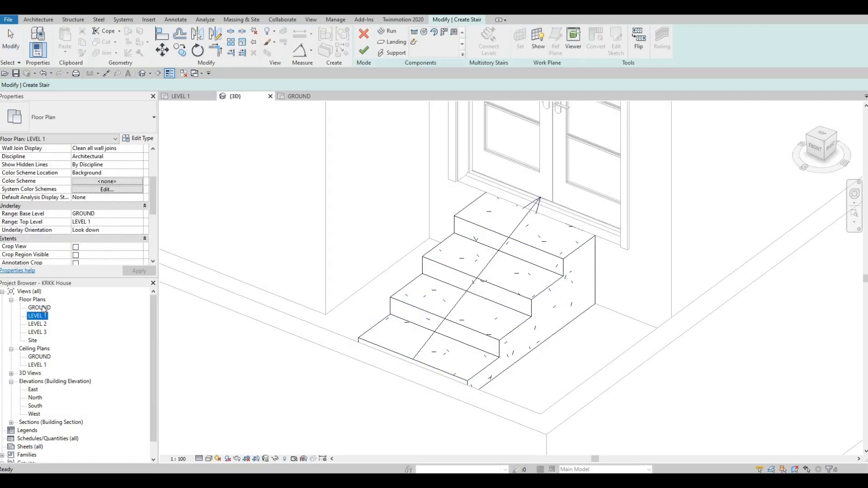
double_click(42, 307)
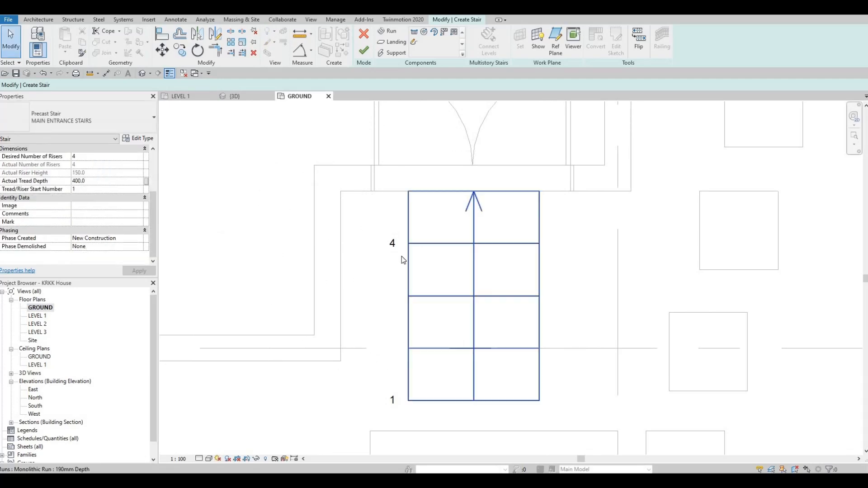
left_click(401, 271)
left_click_drag(339, 297, 339, 296)
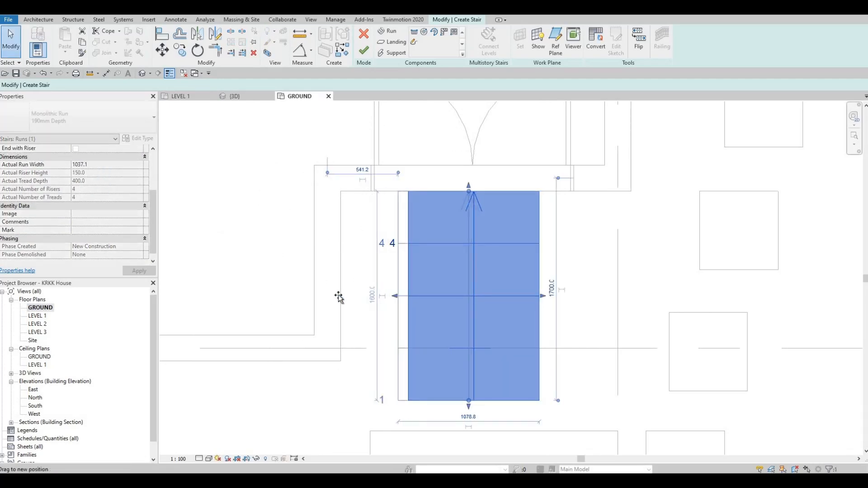
mouse_move(543, 297)
left_mouse_down()
mouse_move(630, 294)
mouse_move(577, 311)
mouse_move(552, 287)
left_mouse_up()
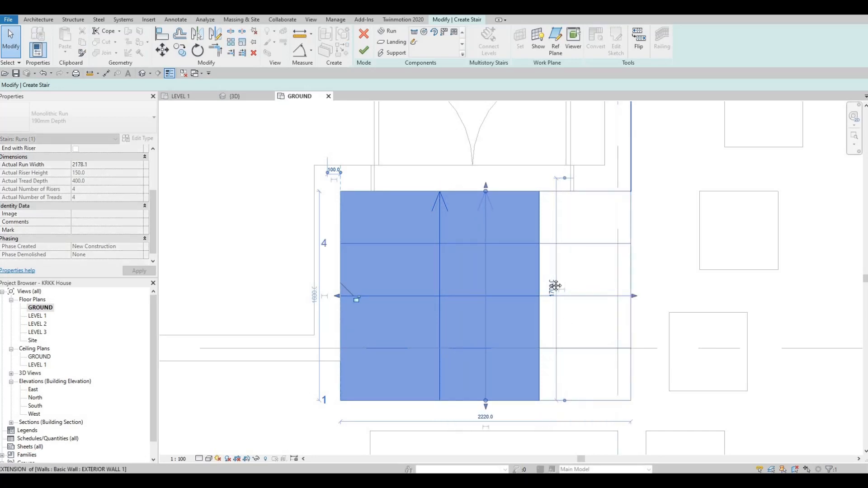
scroll(551, 319, "down", 2)
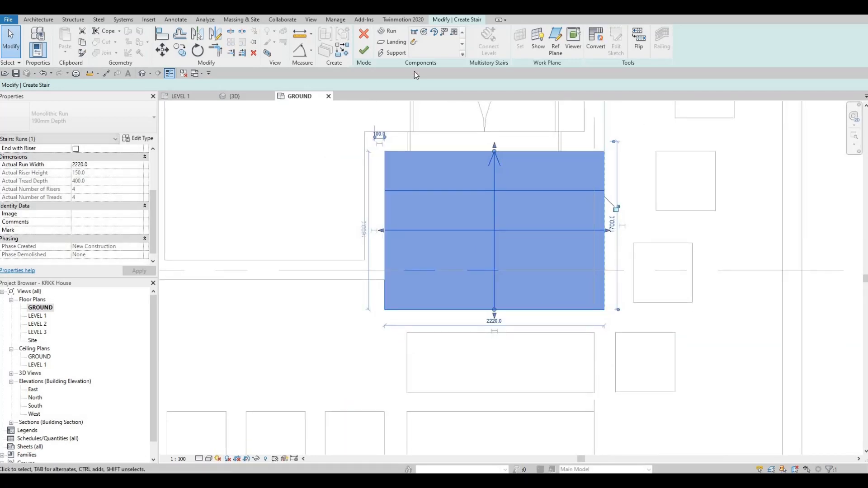
left_click(364, 50)
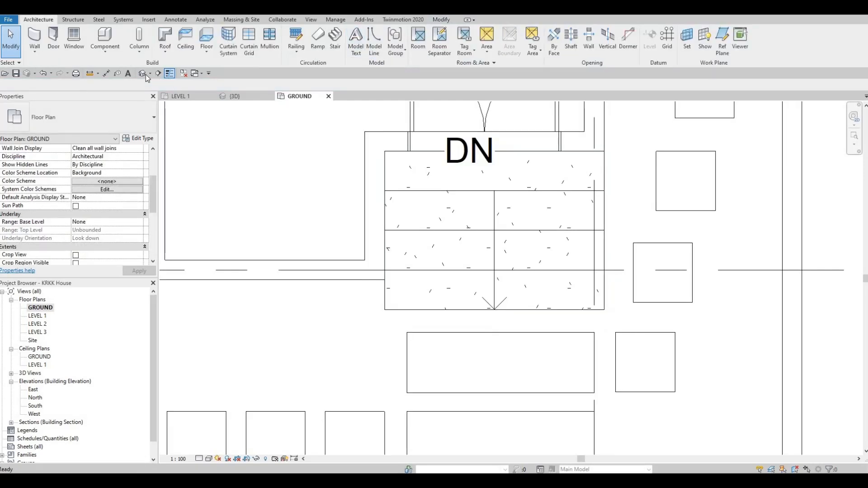
Examine the widened entrance stair in 3D from the front and the left side, including where it meets the walls
left_click(144, 75)
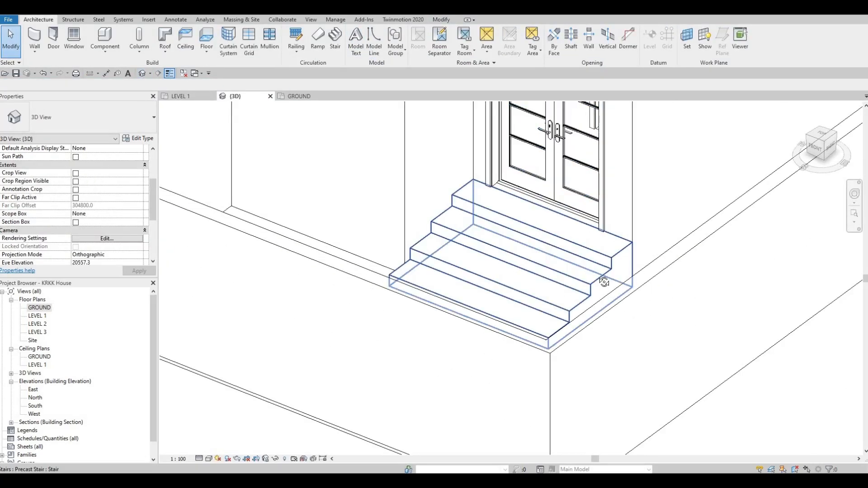
middle_click_drag(604, 282, 696, 302, "shift")
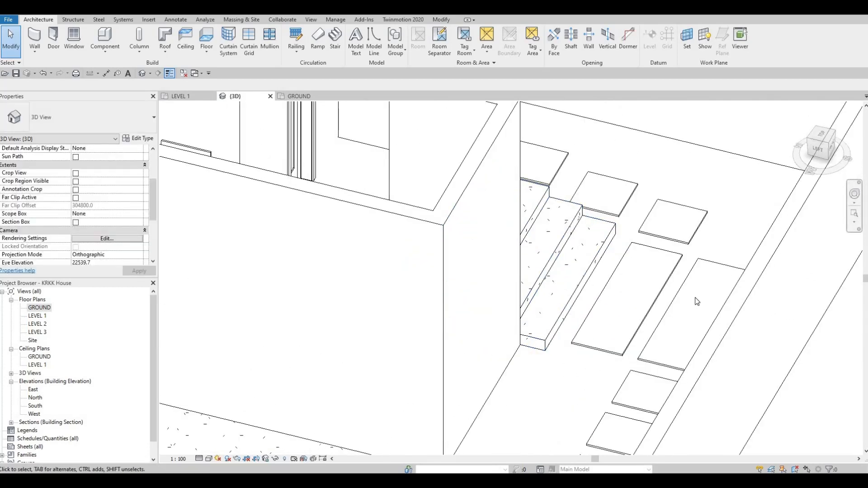
scroll(575, 288, "up", 3)
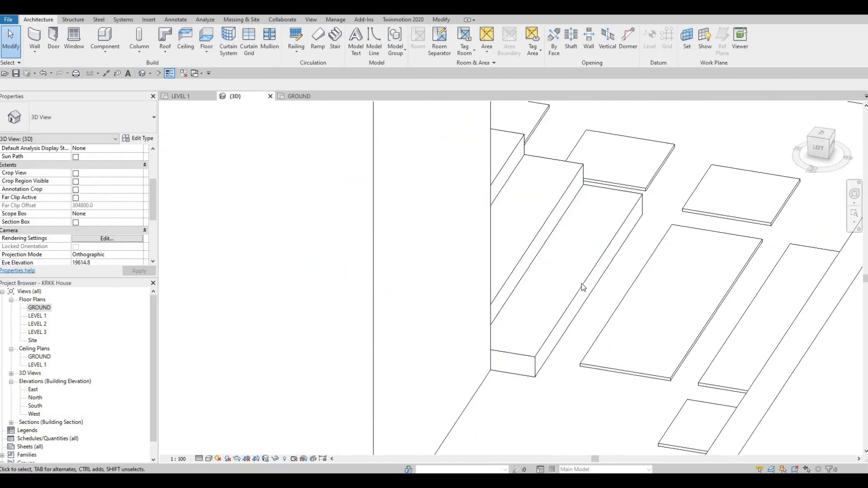
scroll(583, 288, "down", 3)
scroll(584, 293, "up", 3)
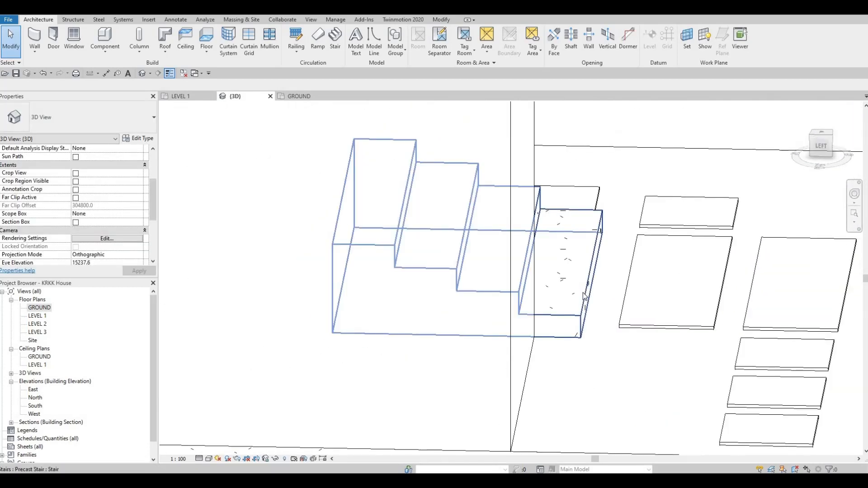
Enable Tread and Riser in the 190mm Depth run type used by the MAIN ENTRANCE STAIRS type
left_click(584, 297)
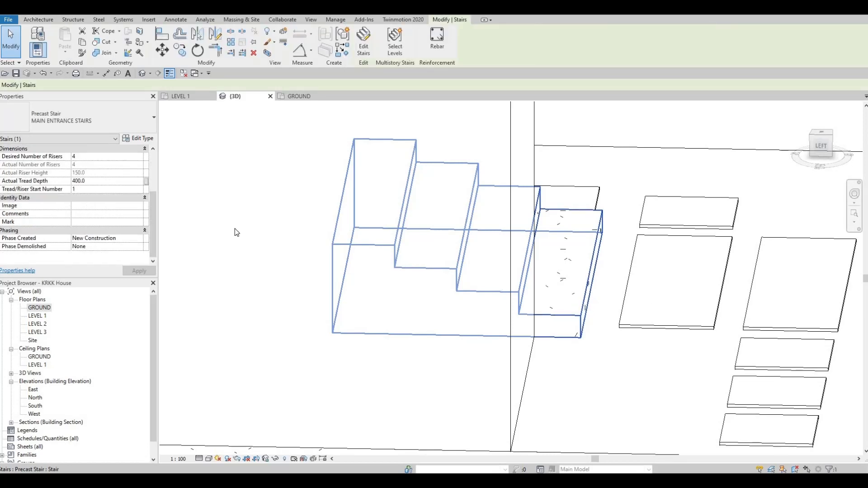
left_click(142, 140)
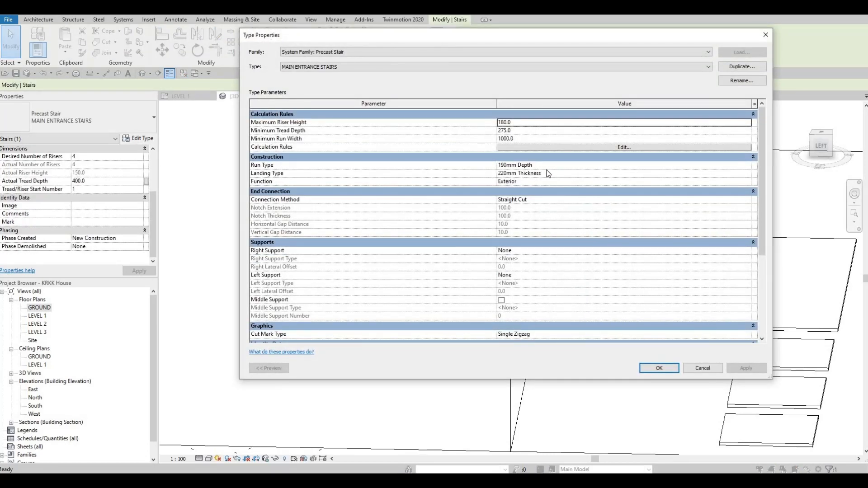
left_click(548, 171)
key("Up")
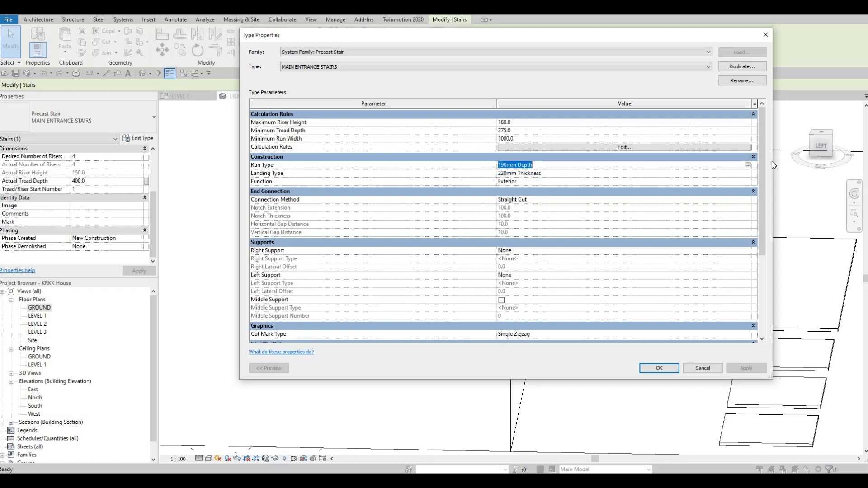
left_click(748, 165)
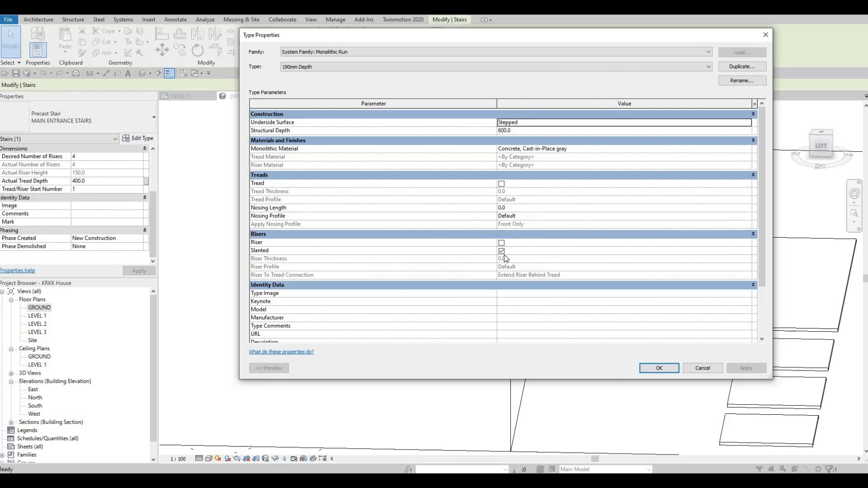
left_click(663, 368)
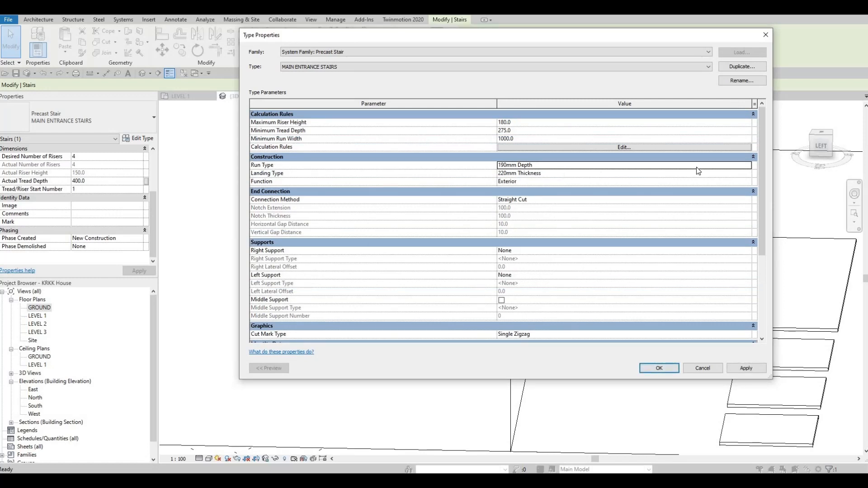
left_click(748, 167)
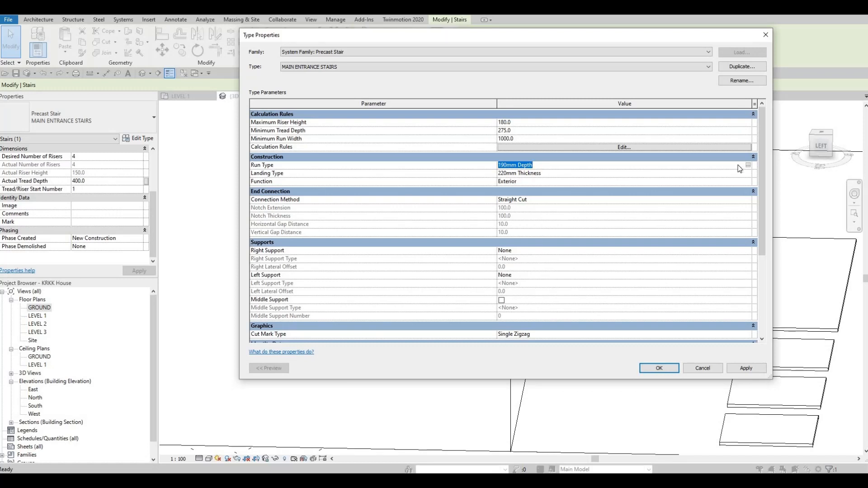
left_click(749, 165)
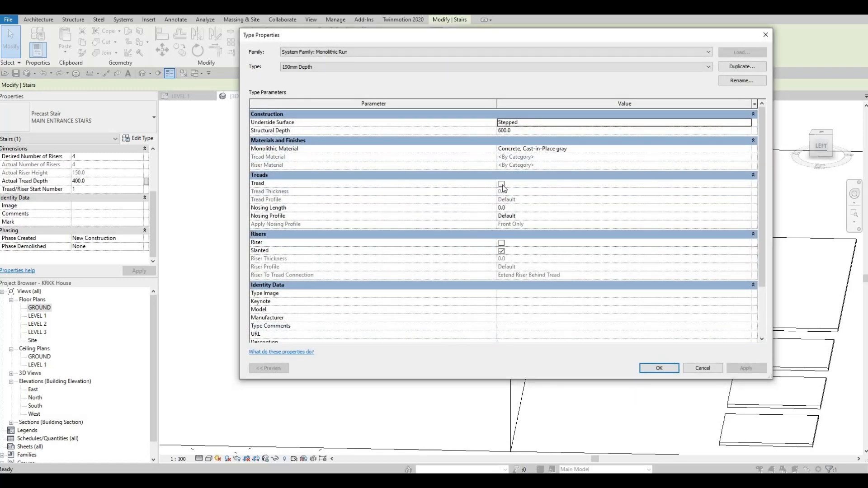
left_click(502, 243)
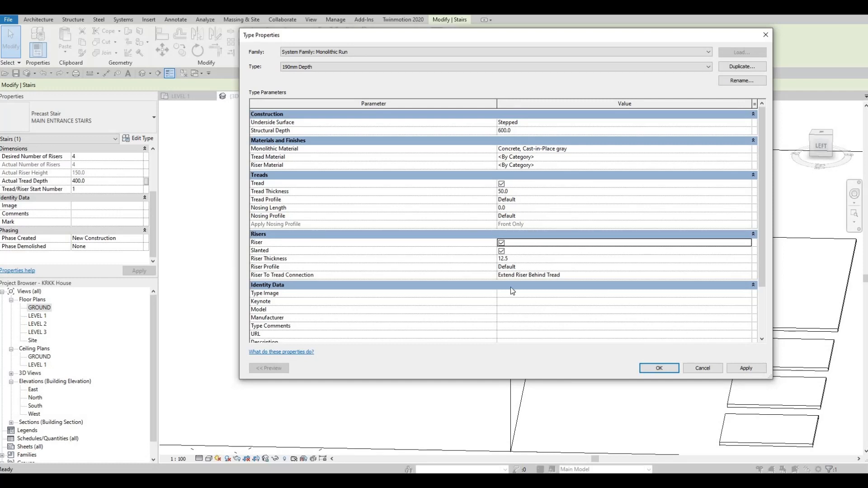
left_click(661, 368)
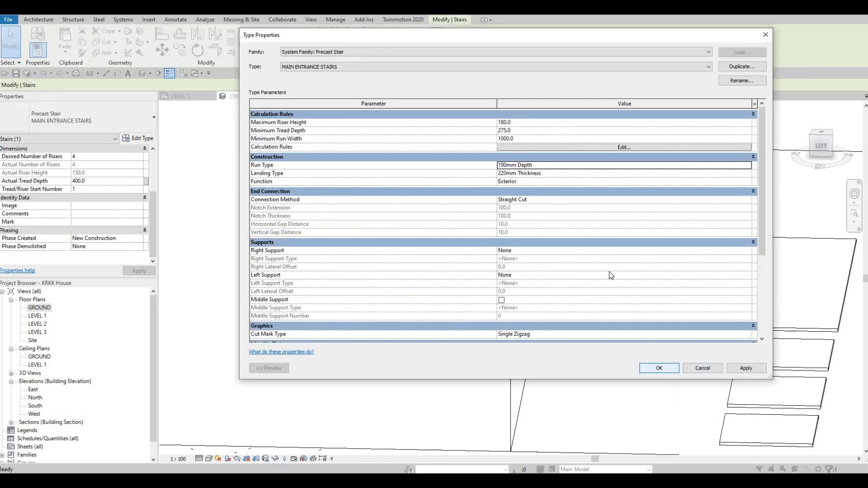
left_click(664, 368)
Examine in 3D how the treads and risers shape the entrance stair's step edges and its exposed side
scroll(592, 384, "up", 3)
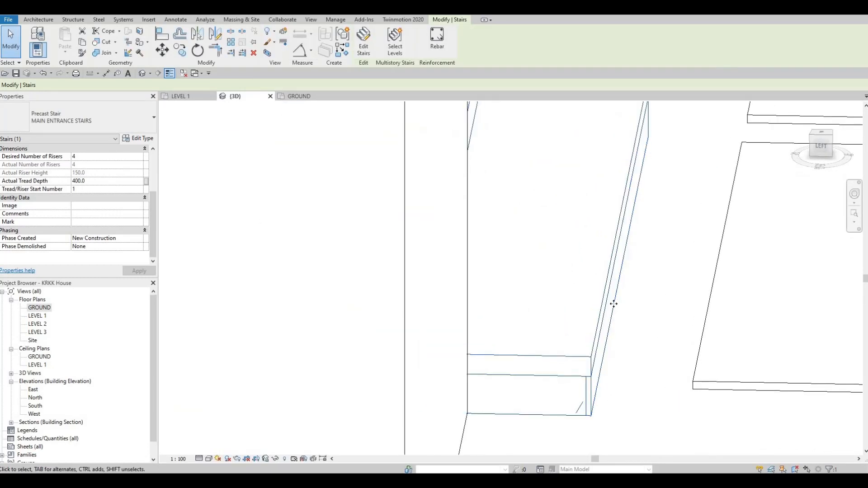
middle_click_drag(614, 304, 549, 290, "shift")
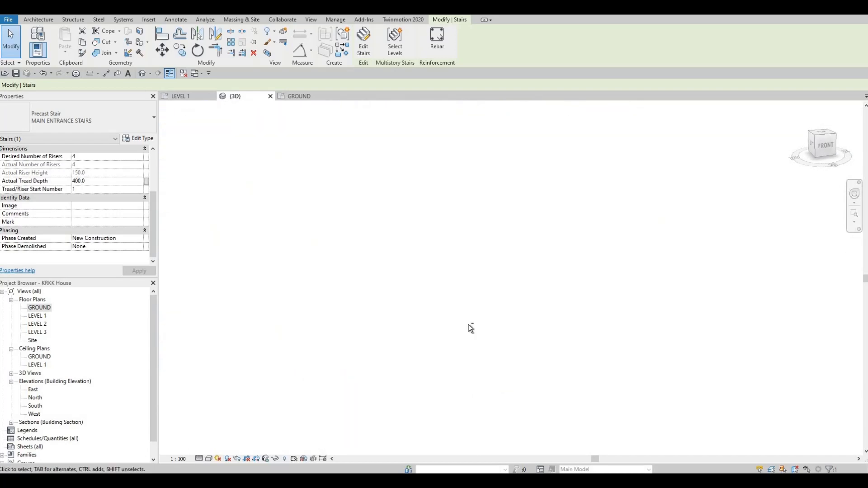
middle_click_drag(471, 329, 600, 176, "shift")
scroll(627, 184, "up", 1)
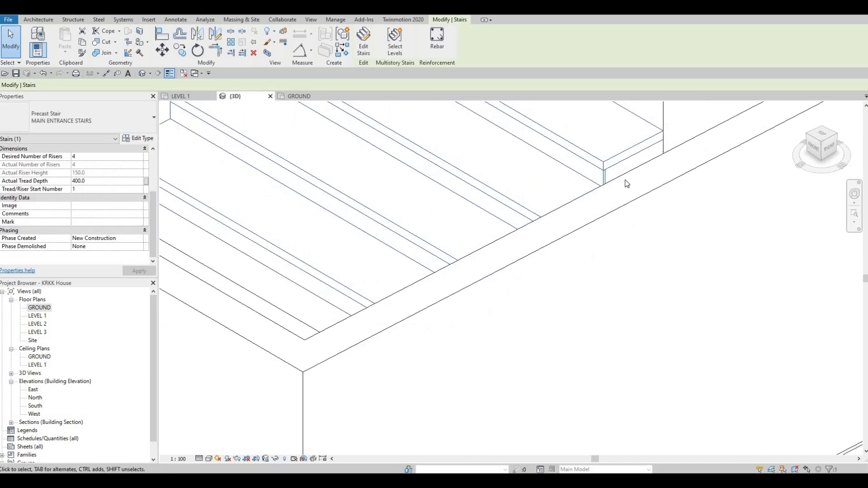
scroll(627, 183, "up", 2)
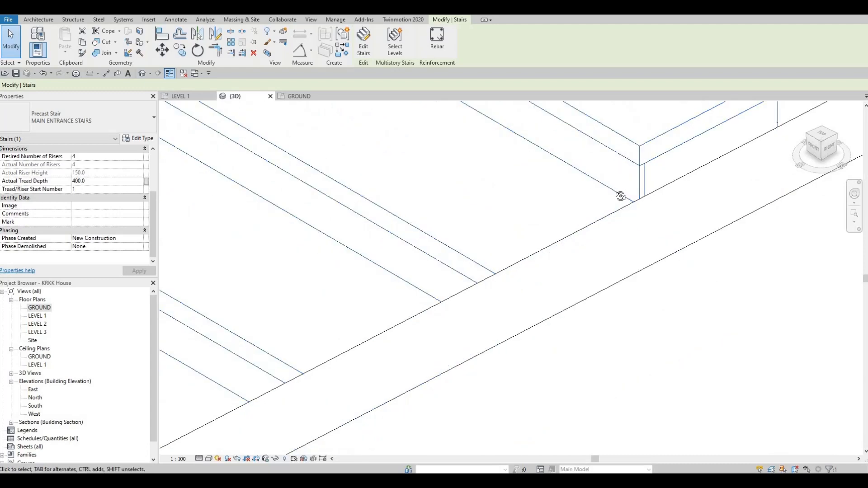
scroll(621, 195, "down", 4)
middle_click_drag(635, 207, 594, 224, "shift")
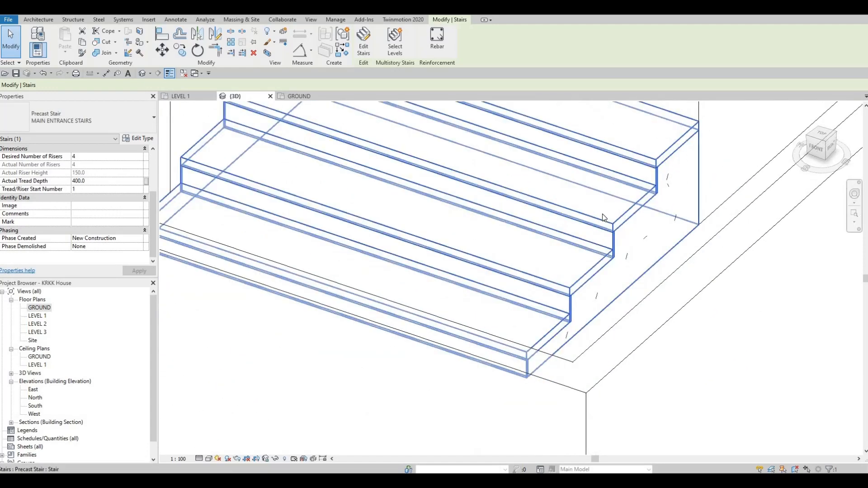
scroll(588, 213, "down", 2)
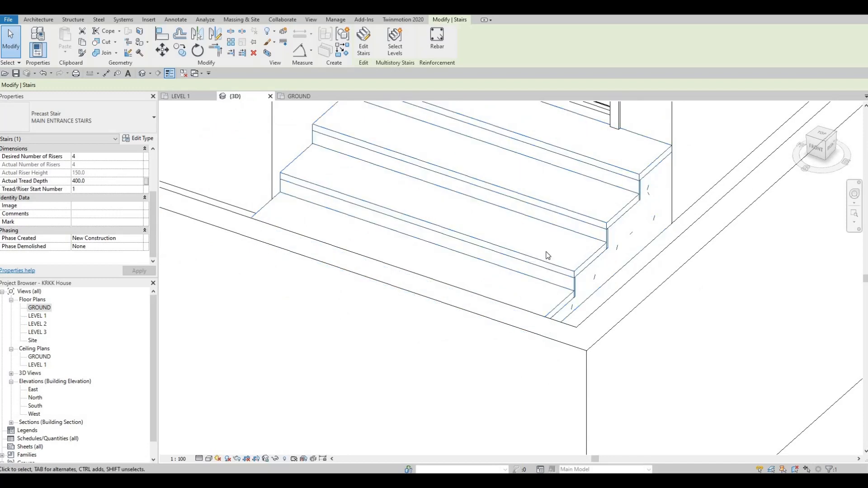
Disable Tread and Riser in the MAIN ENTRANCE STAIRS type's 190mm Depth run, restoring plain monolithic concrete steps
left_click(138, 138)
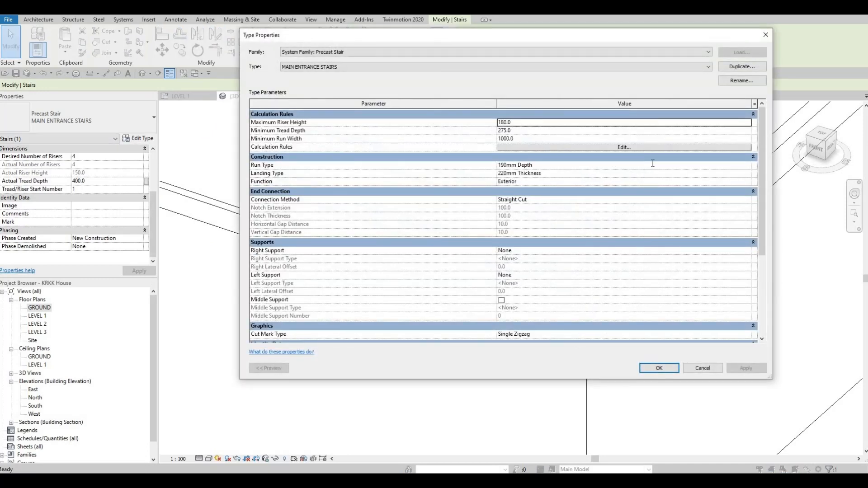
left_click(747, 167)
left_click(748, 166)
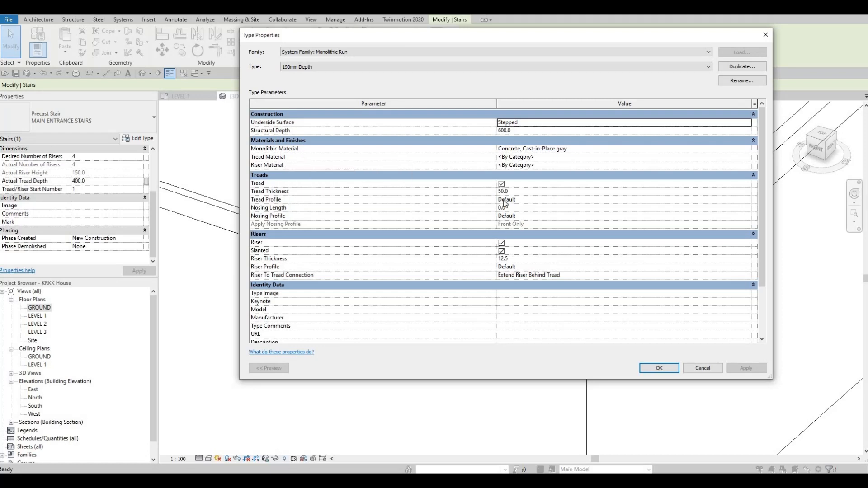
left_click(502, 183)
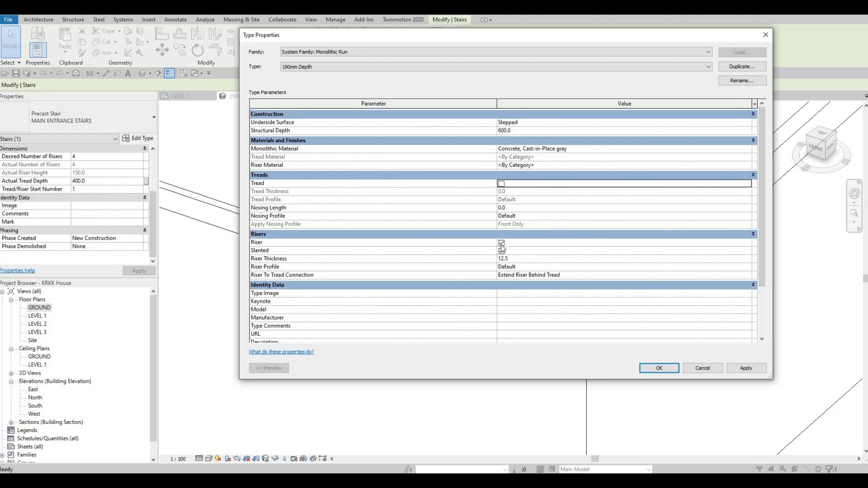
left_click(502, 244)
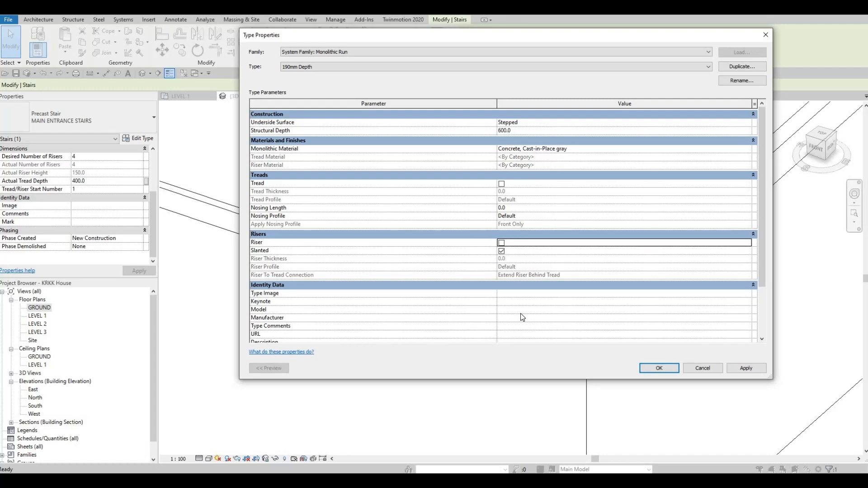
left_click(659, 369)
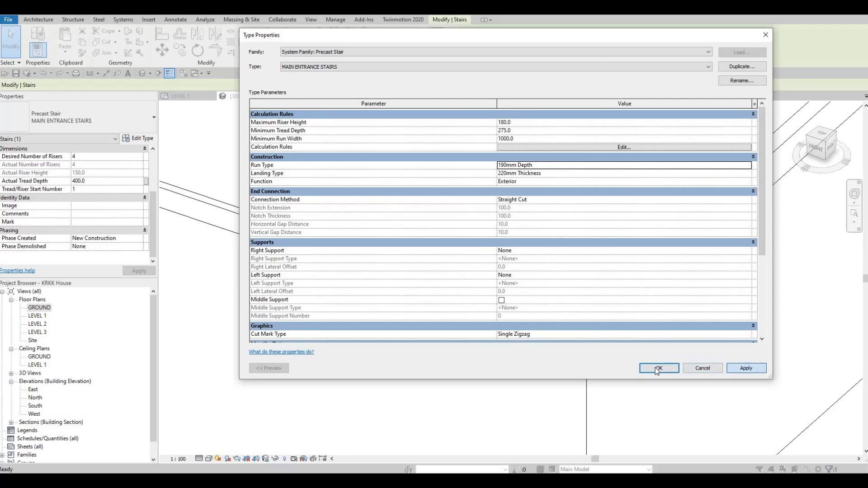
left_click(656, 369)
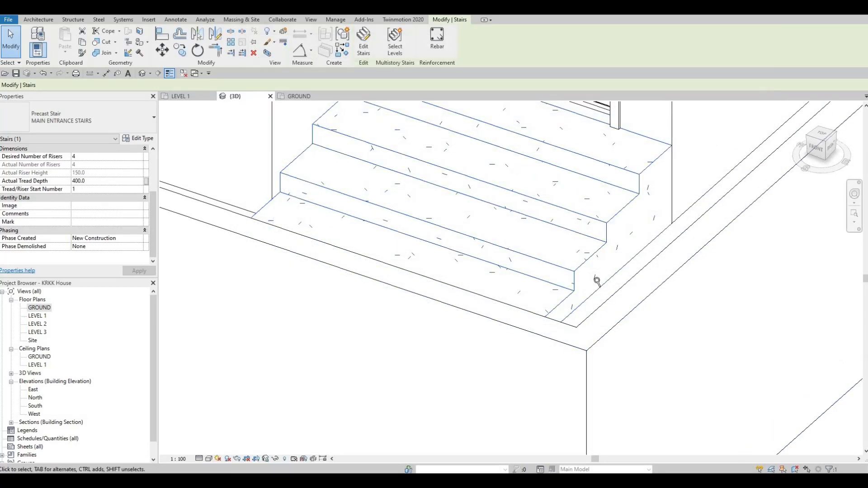
middle_click_drag(558, 301, 591, 248, "shift")
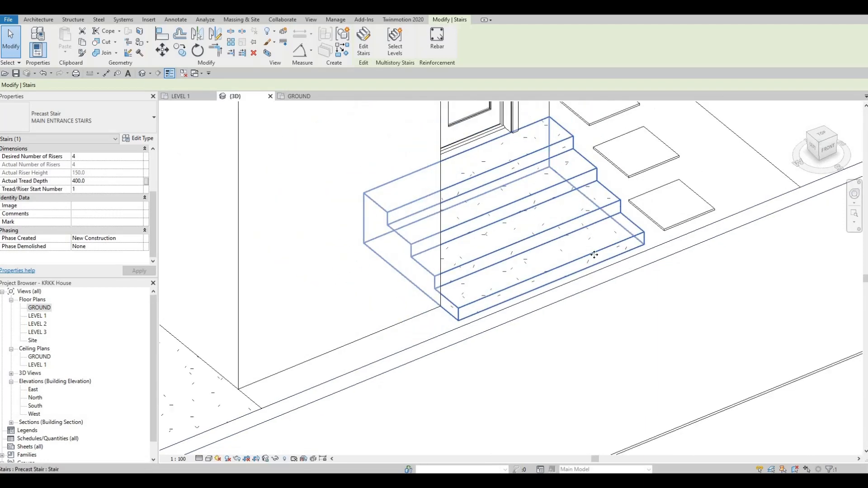
scroll(595, 254, "down", 10)
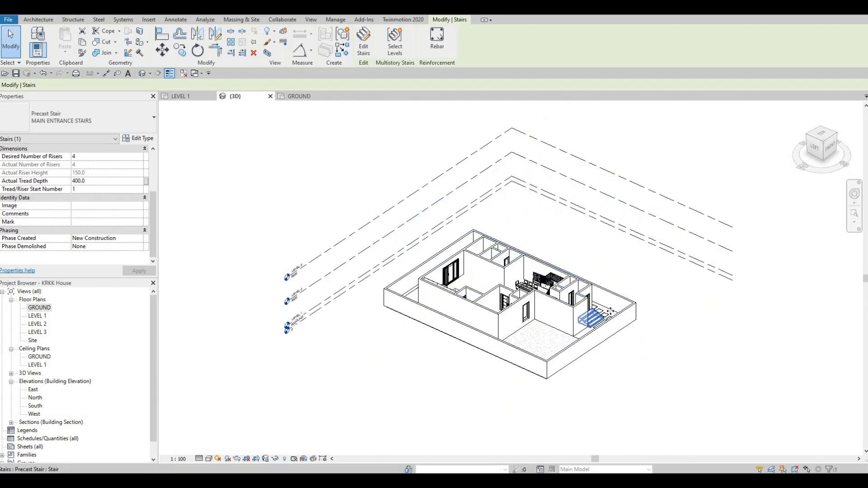
Examine the entrance stair in 3D and the GROUND floor plan for other exterior doors that need stairs
scroll(610, 312, "up", 6)
key("Escape")
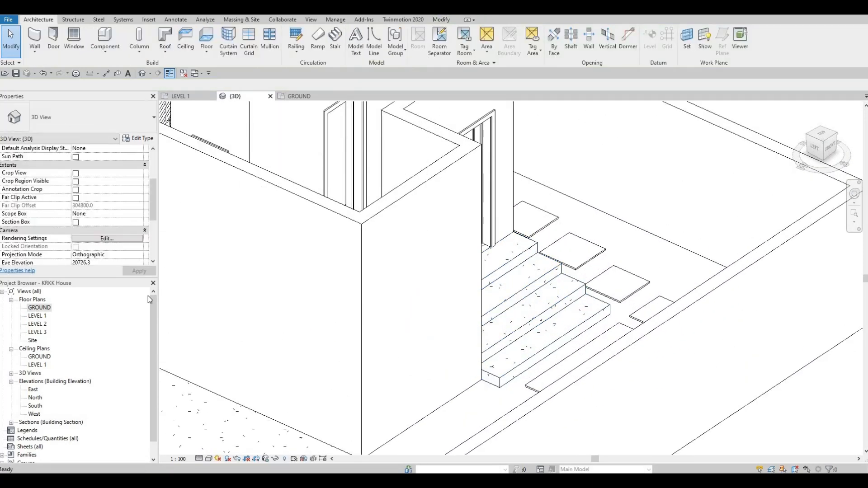
middle_click_drag(222, 320, 230, 291)
scroll(246, 271, "down", 4)
middle_click_drag(324, 296, 391, 303)
scroll(401, 327, "down", 1)
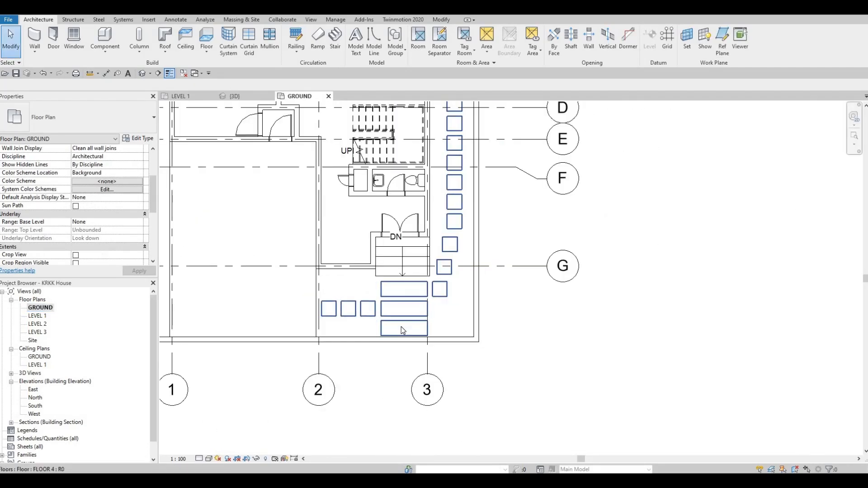
scroll(403, 329, "down", 3)
scroll(430, 371, "down", 3)
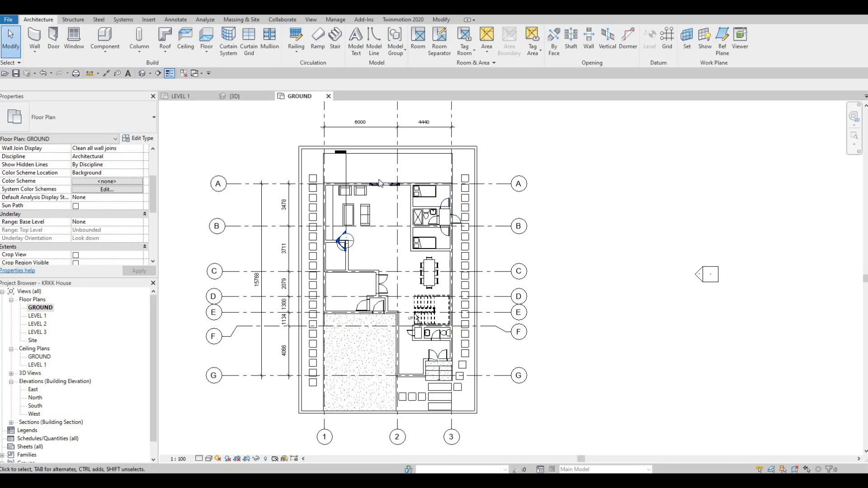
Copy the main entrance stair to the single door at grid E that opens onto the concrete-paved area
scroll(443, 334, "up", 2)
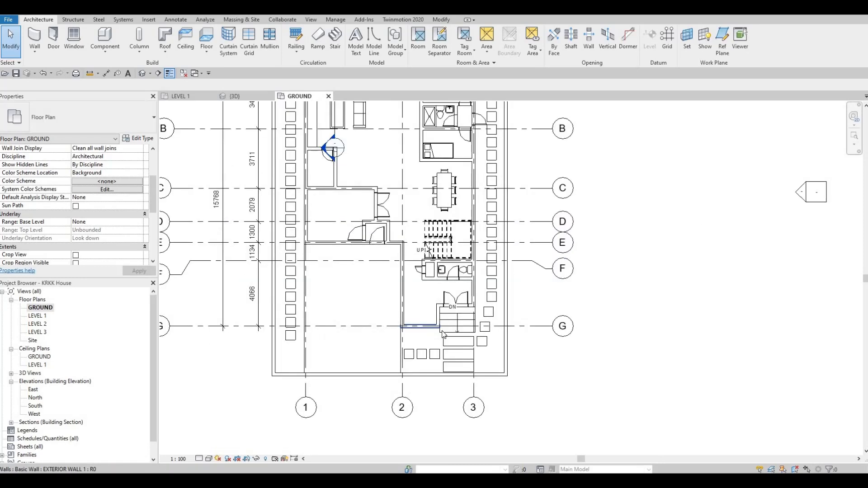
left_click(446, 330)
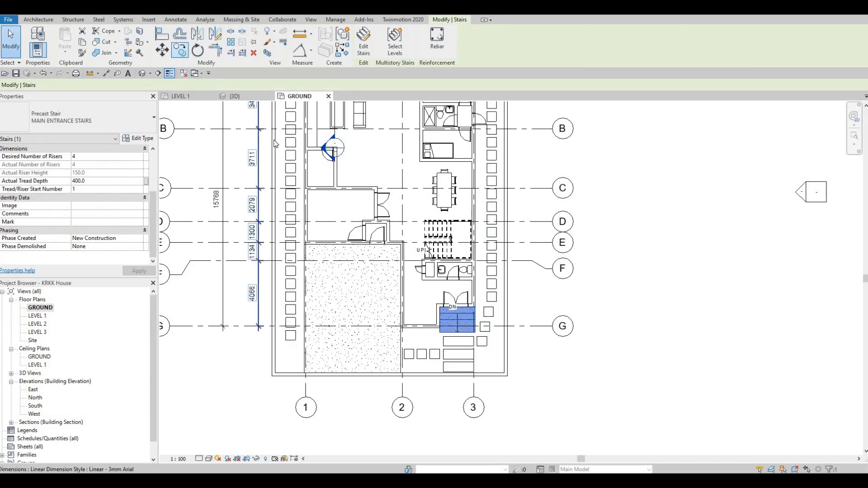
key("m")
key("v")
scroll(437, 301, "up", 3)
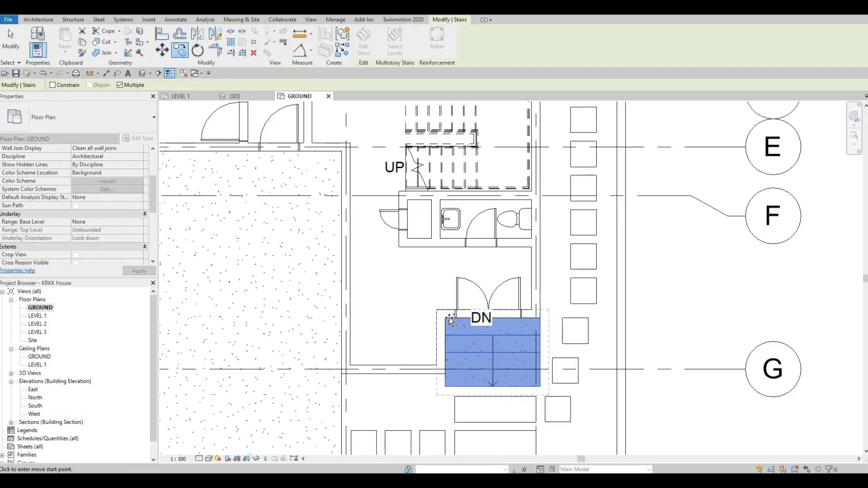
left_click(451, 320)
middle_click_drag(255, 159, 285, 238)
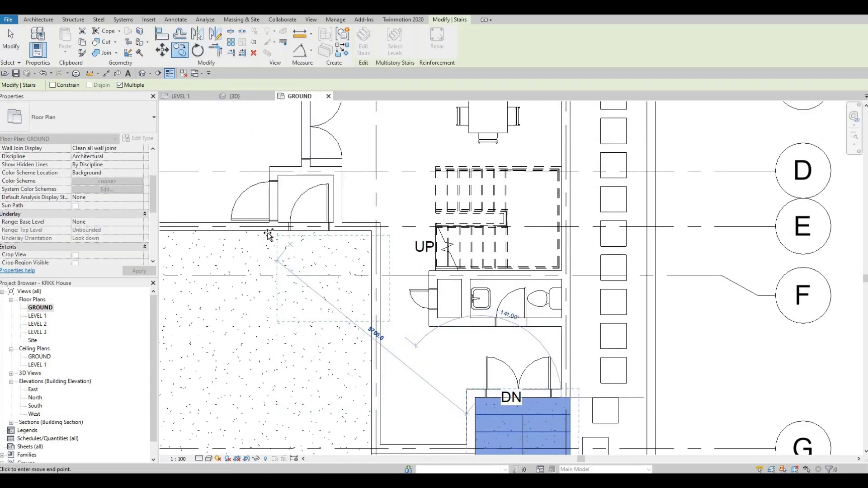
left_click(256, 246)
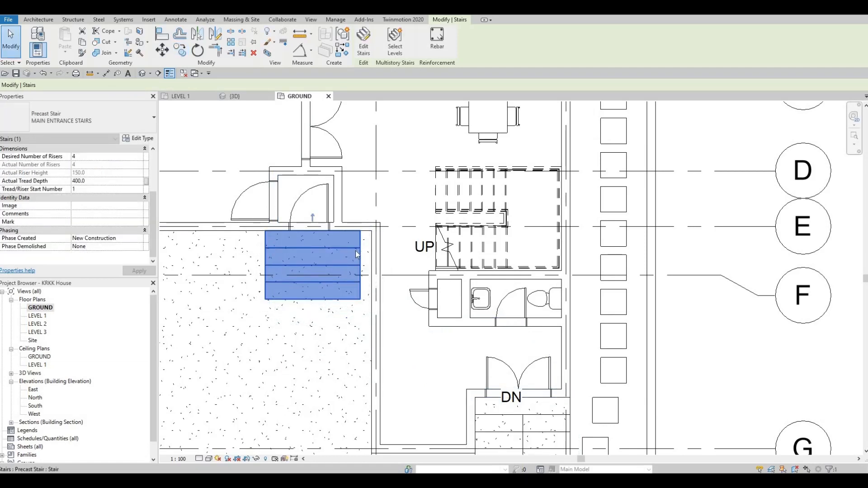
key("Escape")
Narrow the copied stair's run to about 1600 mm wide, centred on the single door, and finish the stair edit
left_click(357, 251)
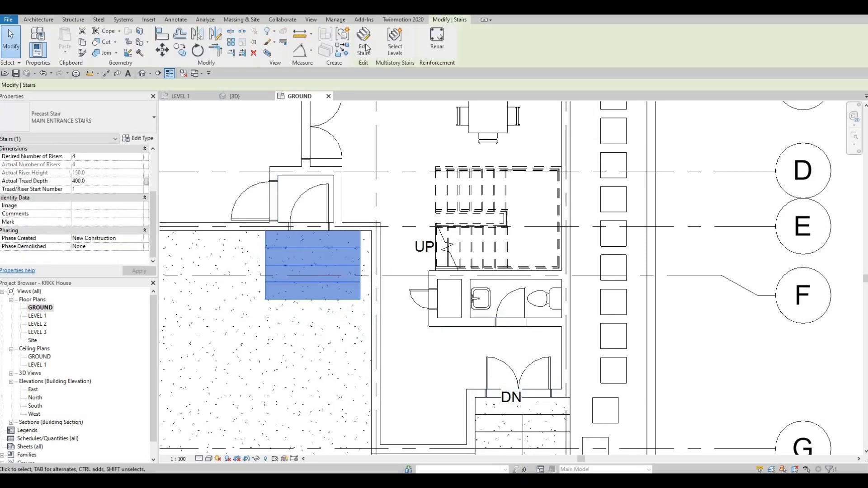
left_click(364, 46)
left_click(348, 269)
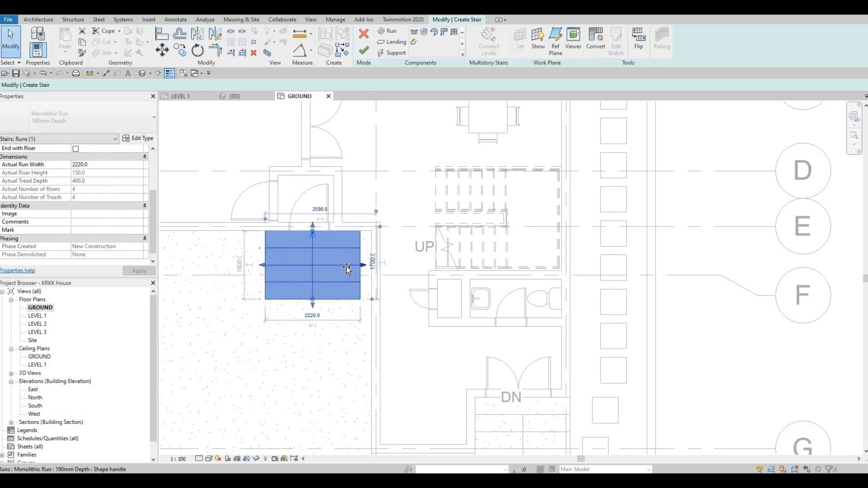
left_click_drag(263, 265, 278, 267)
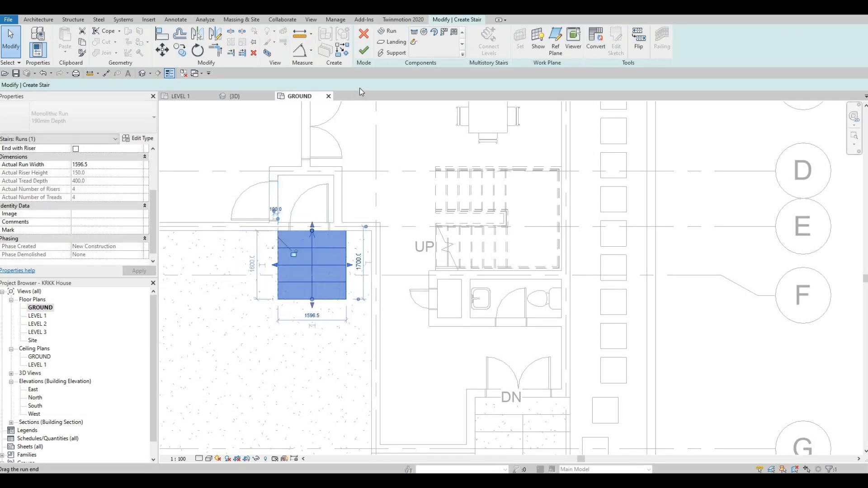
left_click(365, 51)
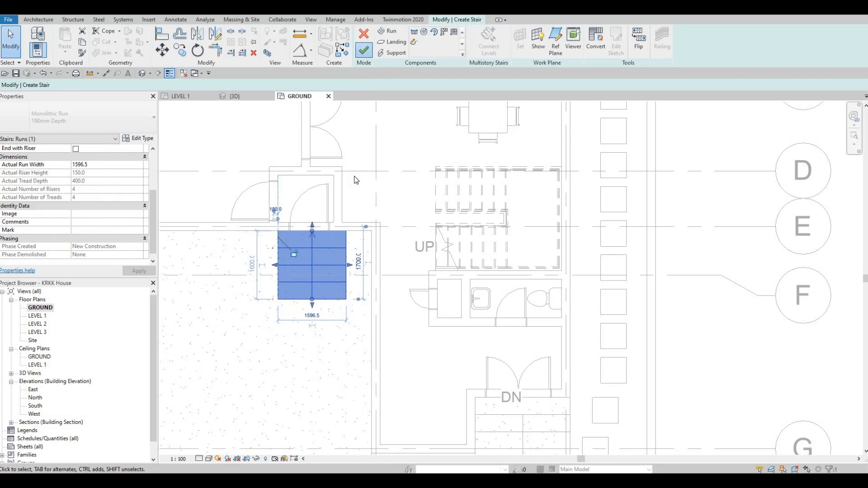
Copy the narrowed stair to the exterior side door near grid B, beside the bathroom and bedrooms
left_click(326, 250)
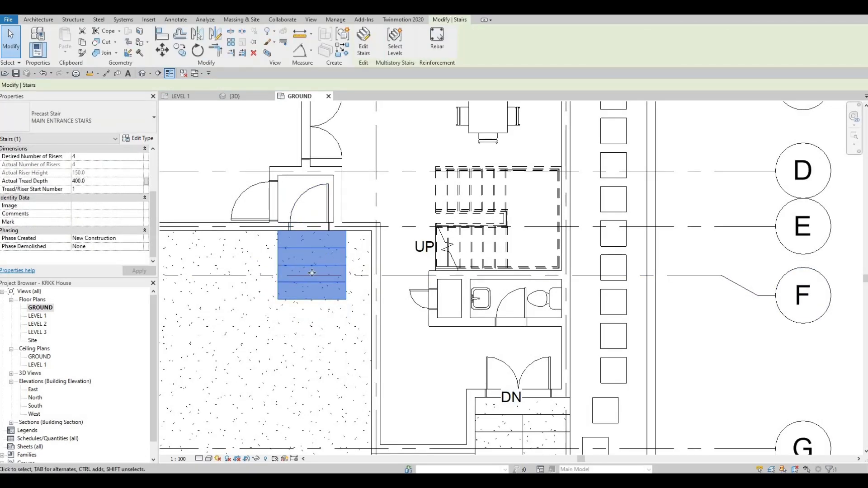
left_click(179, 49)
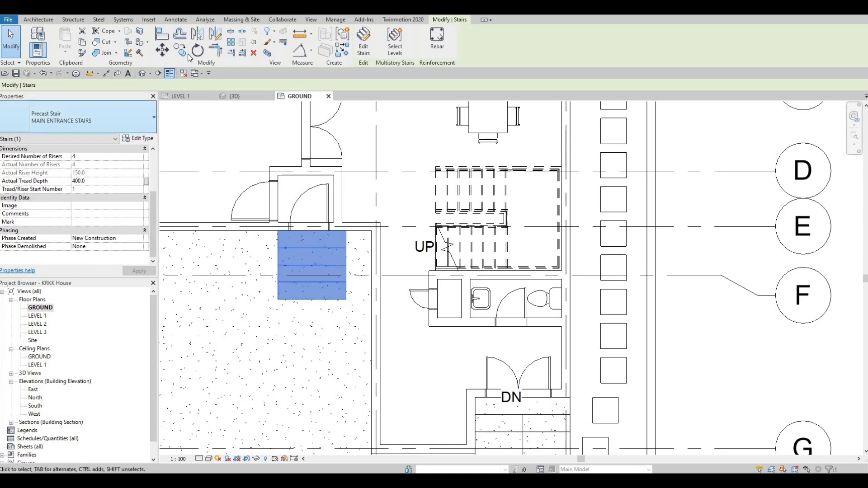
left_click(309, 231)
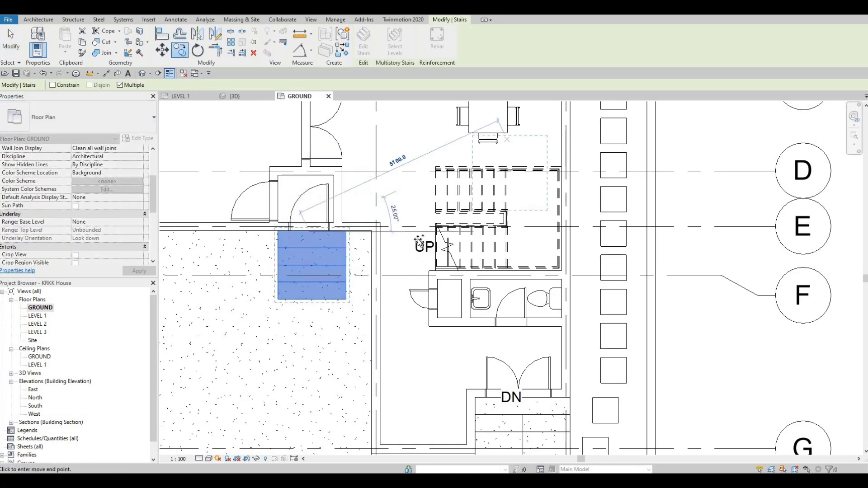
middle_click_drag(435, 157, 368, 267)
scroll(384, 218, "up", 2)
left_click(381, 212)
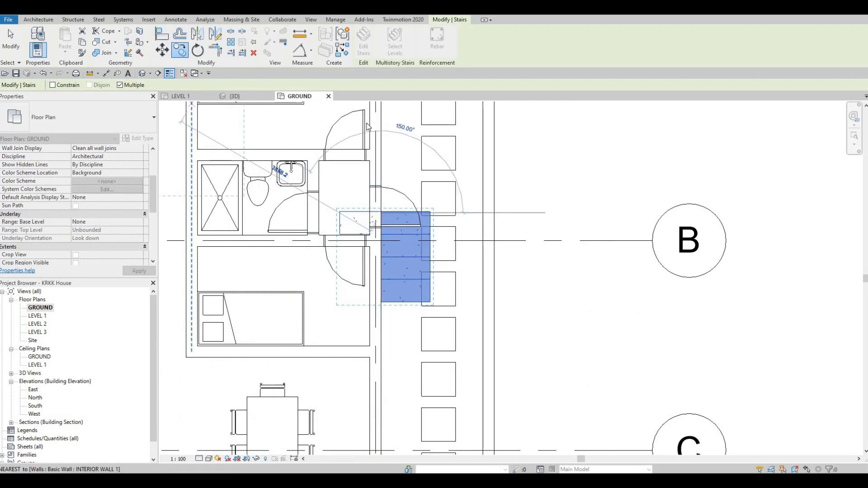
Rotate the copied side-door stair by 90 degrees so its steps descend away from the exterior wall
key("r")
key("o")
left_click(577, 256)
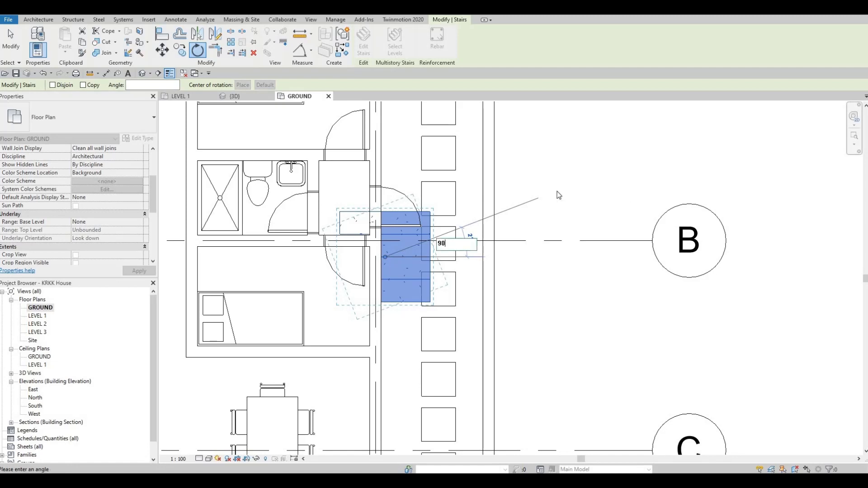
key("Escape")
key("Escape")
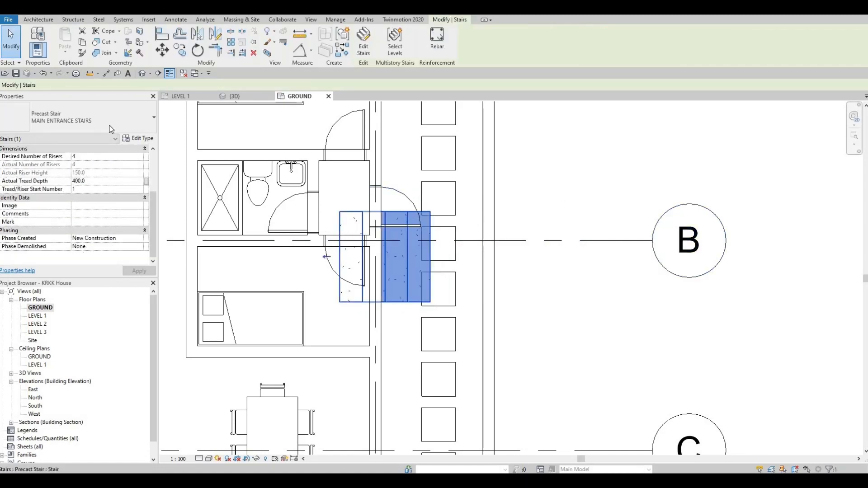
Move the rotated stair so its top edge meets the exterior wall and is centred on the side door
left_click(167, 52)
left_click(340, 253)
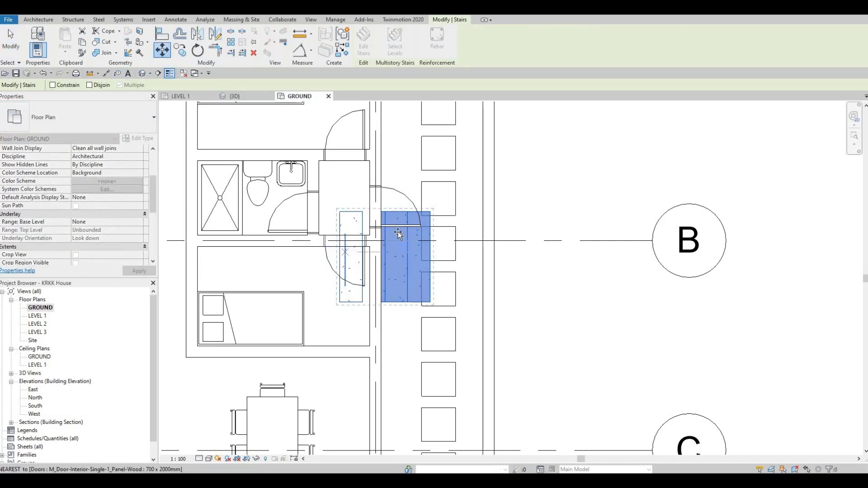
left_click(397, 246)
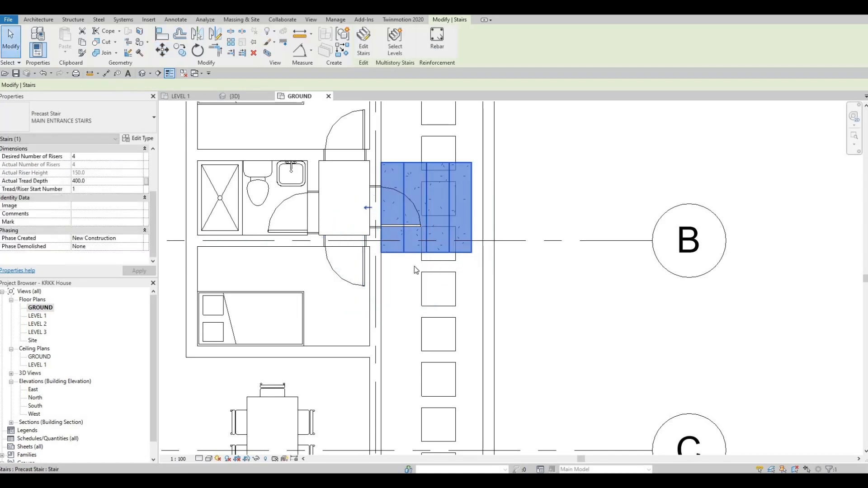
middle_click_drag(409, 166, 404, 208)
key("Escape")
Set the side-door stair's actual tread depth to 275 mm
left_click(422, 219)
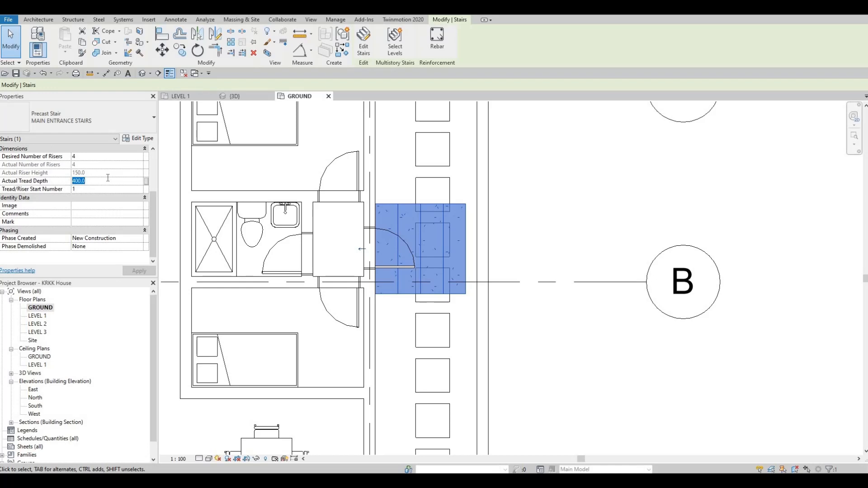
left_click(108, 177)
type("275")
left_click(141, 271)
Move the shortened side-door stair back against the exterior wall, centred on the door opening
left_click(392, 335)
scroll(393, 332, "down", 5)
middle_click_drag(456, 208, 514, 18)
middle_click_drag(484, 147, 456, 288)
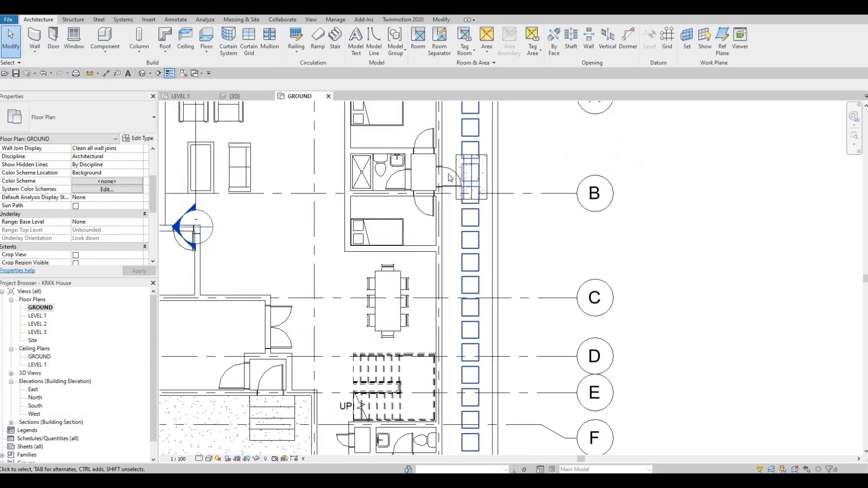
scroll(482, 136, "up", 3)
left_click(438, 178)
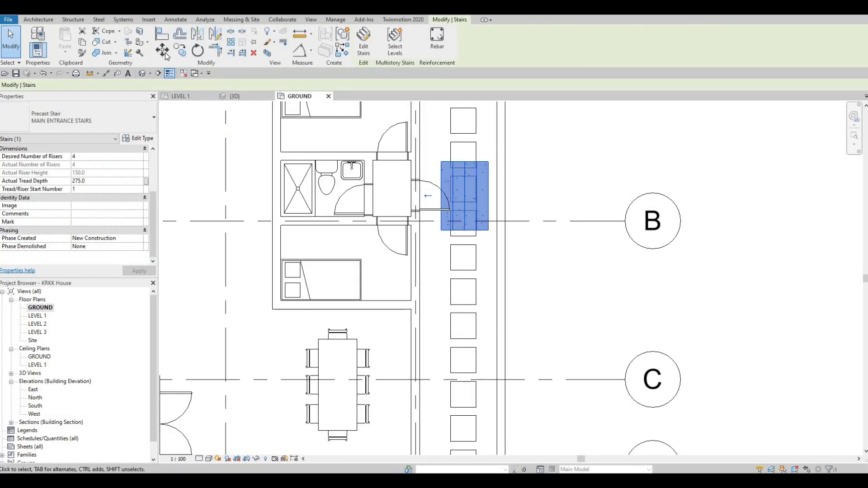
key("m")
key("v")
scroll(454, 174, "up", 2)
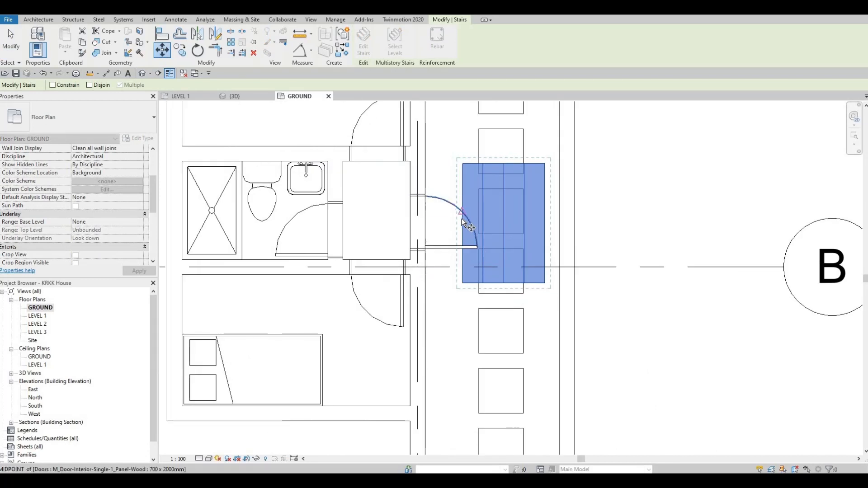
left_click(462, 220)
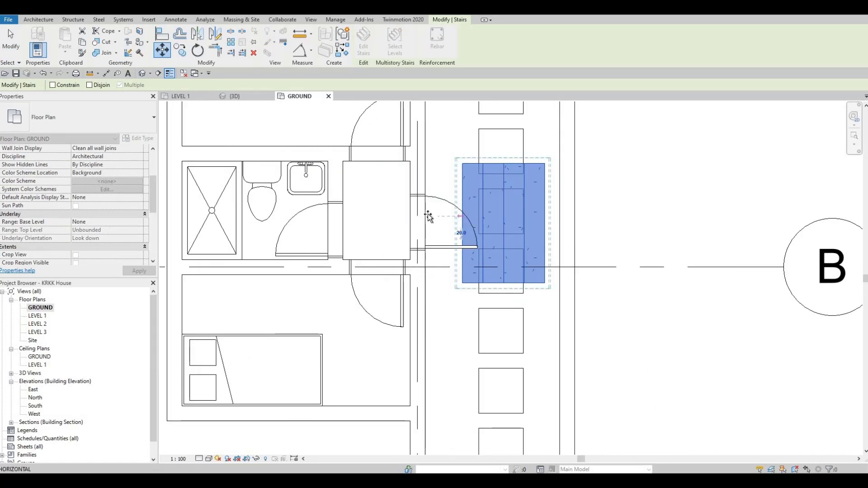
left_click(448, 232)
key("Escape")
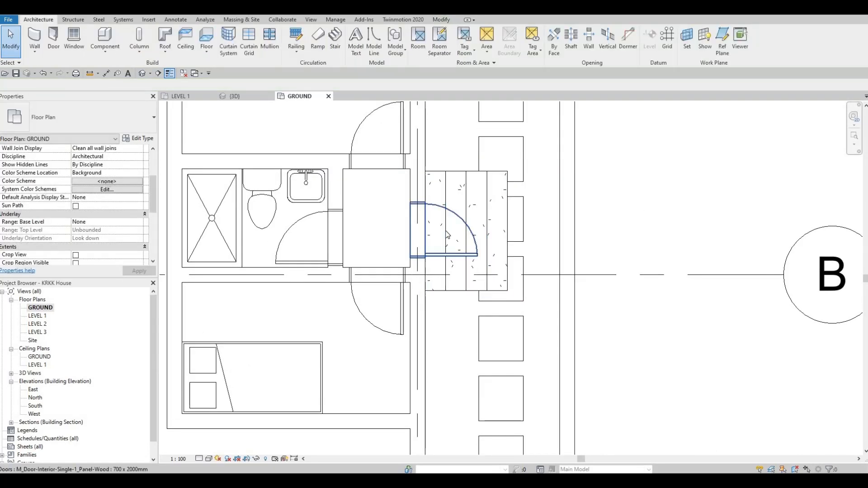
Examine how the side-door stair fits the wall, the door swing and the stepping stones in the plan
middle_click_drag(491, 232, 547, 194)
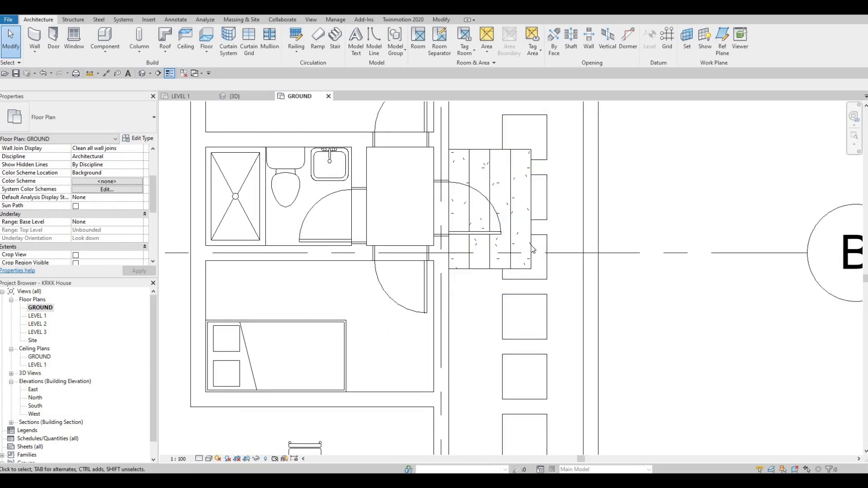
scroll(471, 271, "down", 1)
middle_click_drag(470, 271, 478, 198)
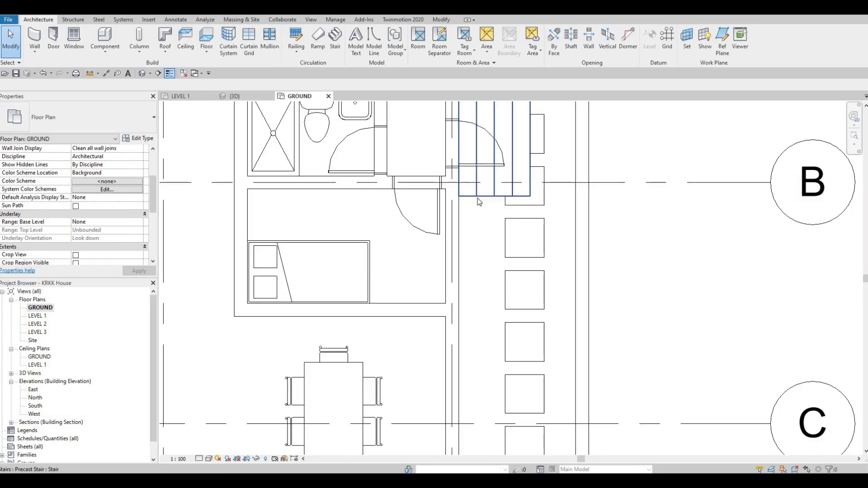
middle_click_drag(498, 252, 477, 342)
scroll(490, 245, "down", 2)
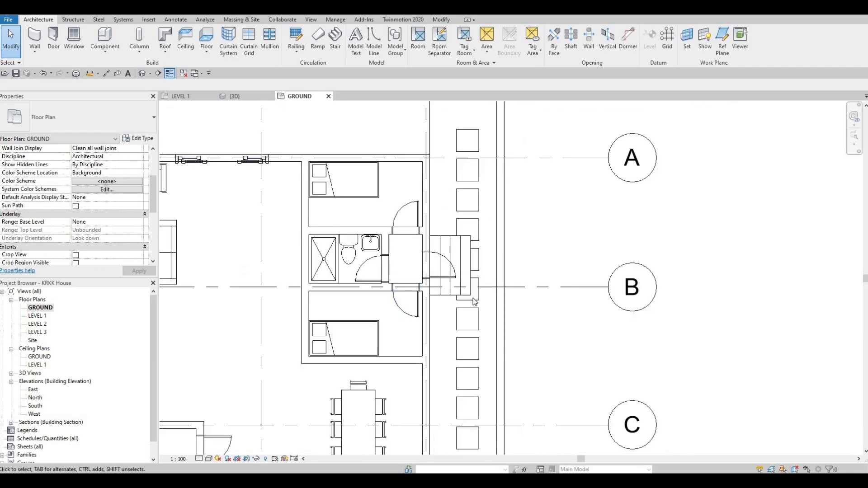
middle_click_drag(473, 302, 543, 202)
scroll(533, 217, "down", 3)
middle_click_drag(493, 346, 507, 191)
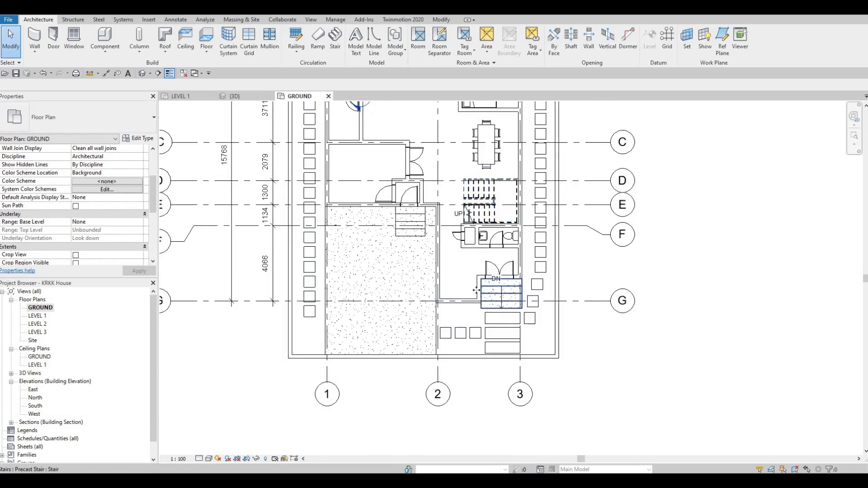
Copy the main entrance stair to the living room's sliding door on grid A and switch to the 3D view
left_click(501, 302)
key("c")
key("o")
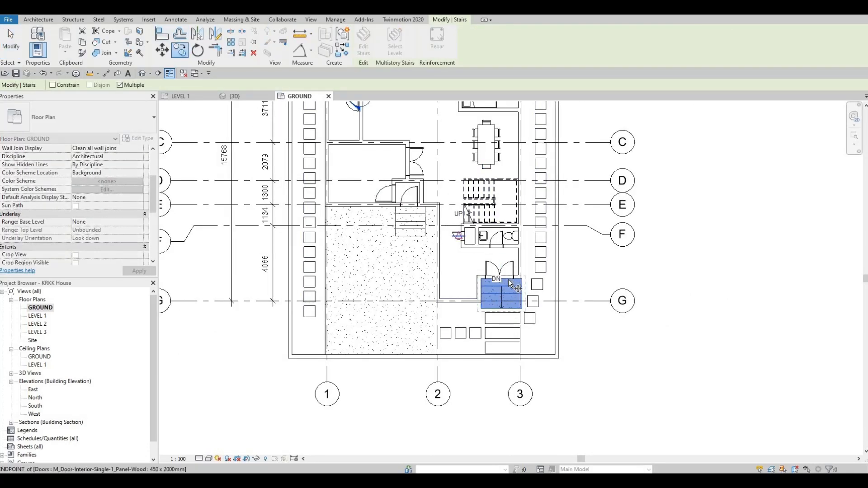
left_click(508, 276)
middle_click_drag(403, 159, 402, 370)
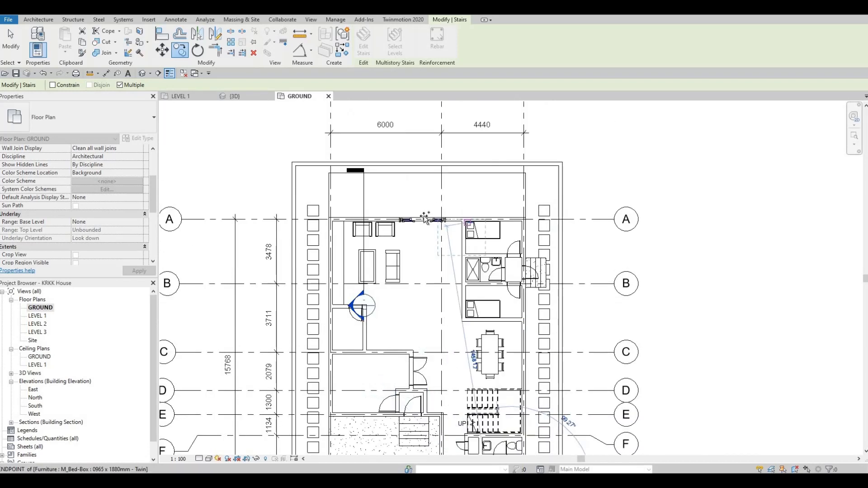
scroll(426, 202, "up", 3)
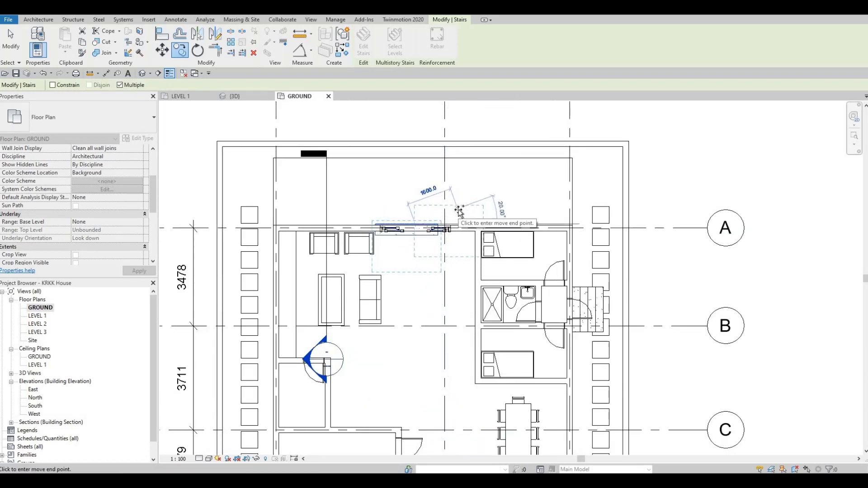
key("Escape")
key("Escape")
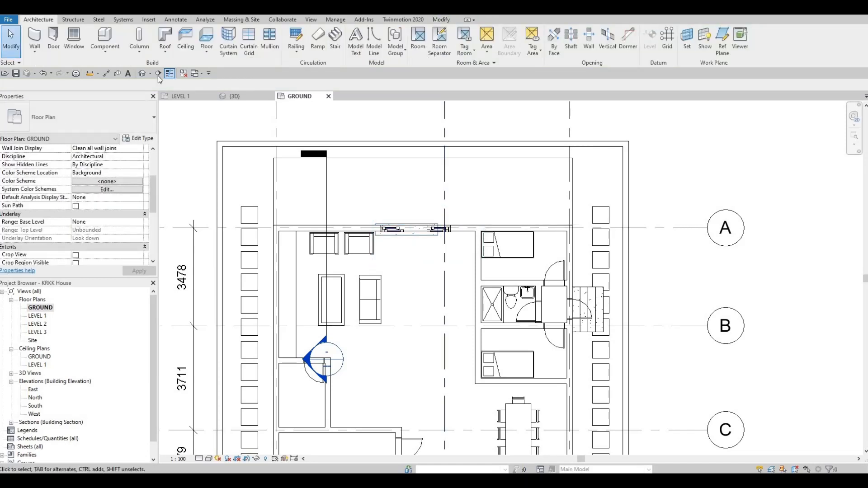
left_click(142, 73)
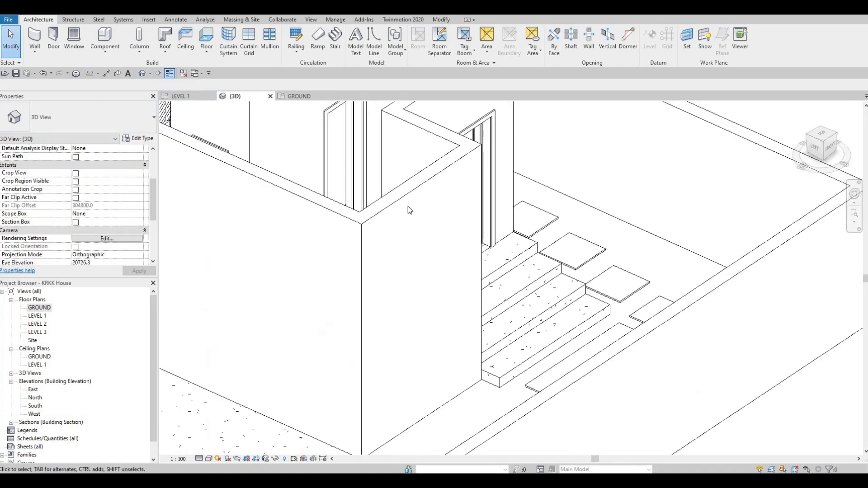
Rotate the living-room sliding-door stair half a turn in the ground floor plan so it faces the opposite direction
scroll(408, 206, "down", 2)
middle_click_drag(688, 297, 406, 275)
middle_click_drag(542, 336, 397, 371, "shift")
double_click(39, 308)
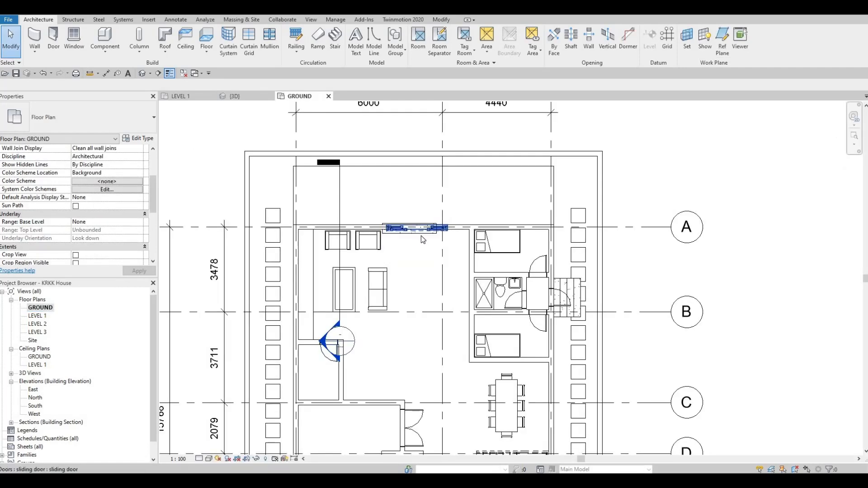
key("Tab")
left_click(421, 235)
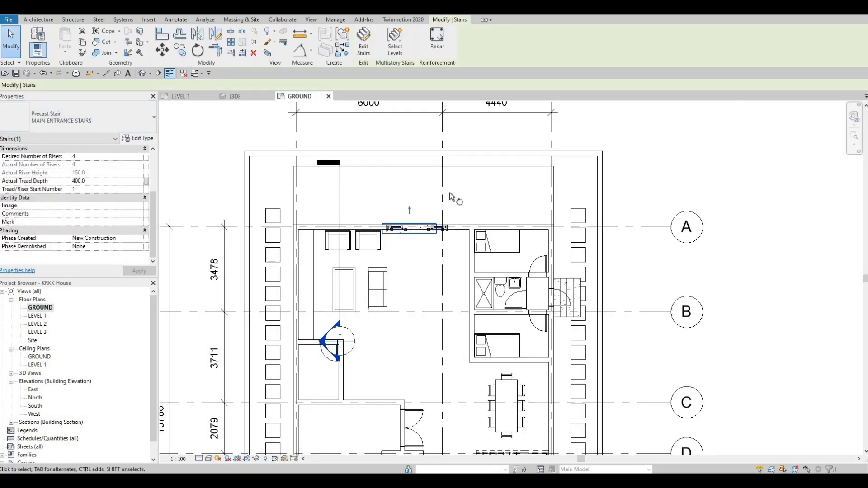
key("r")
key("o")
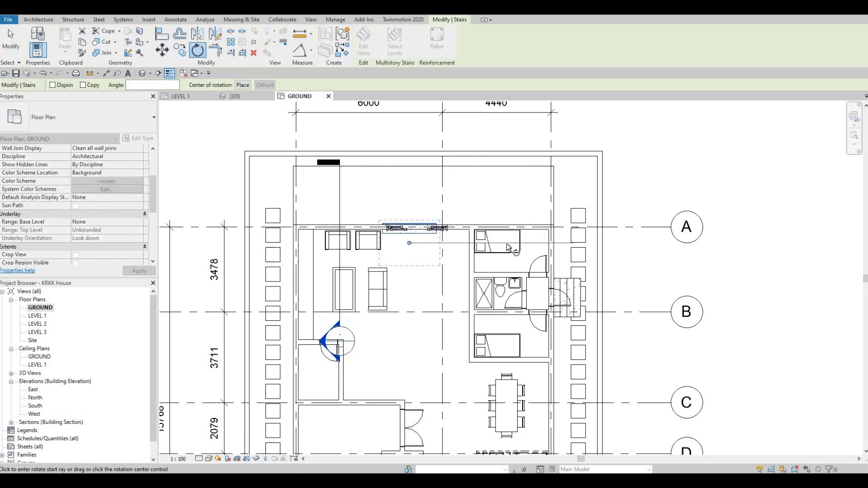
left_click(513, 245)
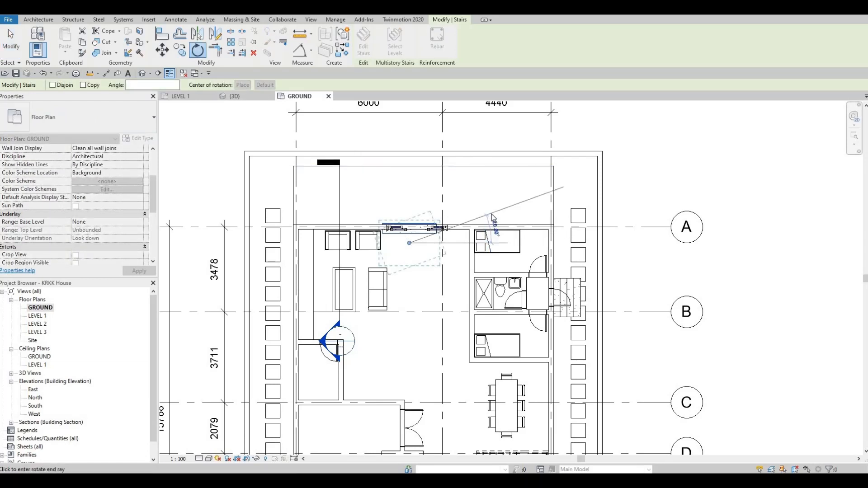
key("Return")
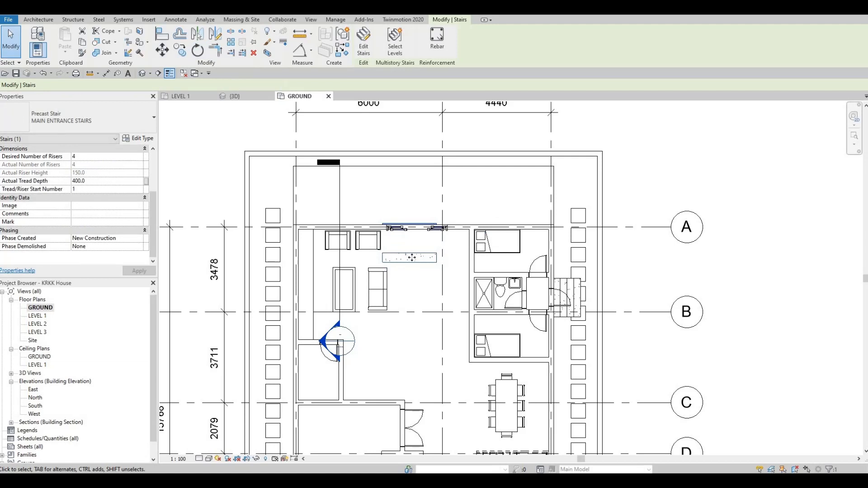
Move the rotated stair outside the sliding door, align its top landing edge with the exterior wall face, and check it in 3D
left_click_drag(421, 221, 414, 205)
key("Escape")
scroll(413, 206, "up", 3)
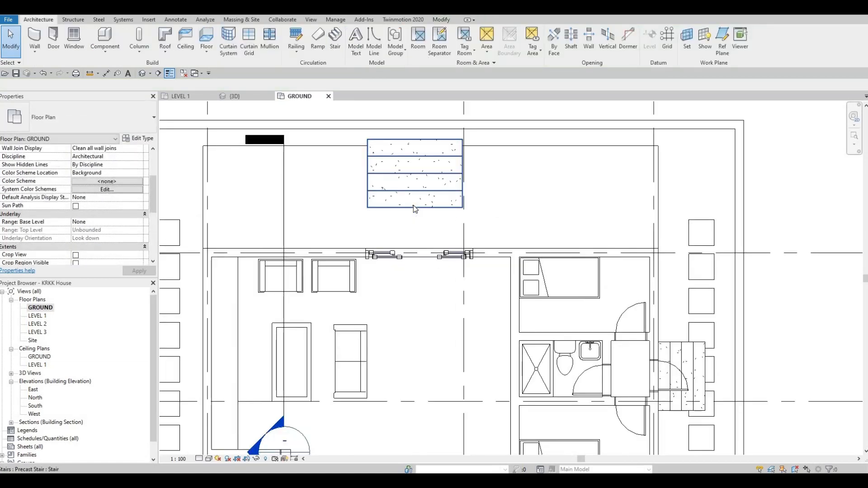
key("l")
scroll(417, 222, "up", 2)
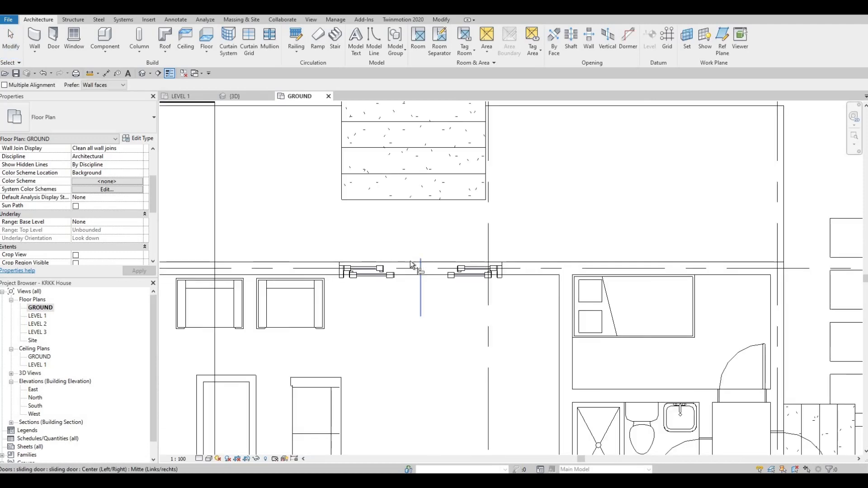
left_click(413, 204)
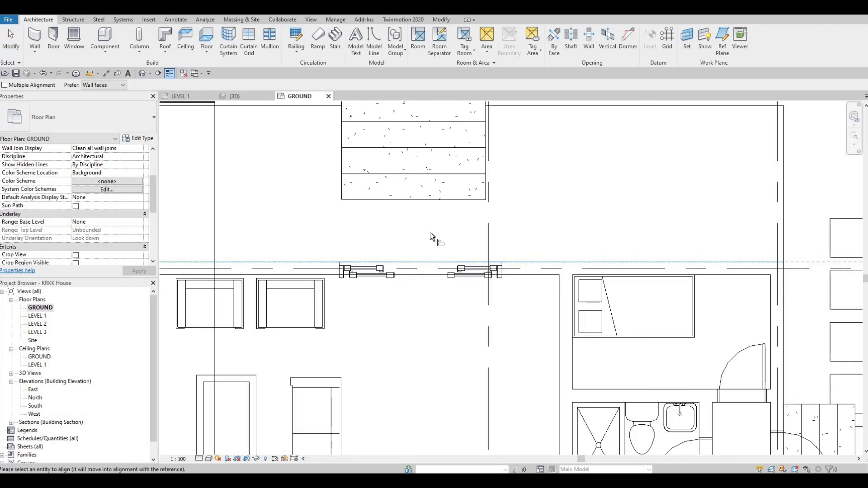
left_click(403, 220)
key("Escape")
key("Escape")
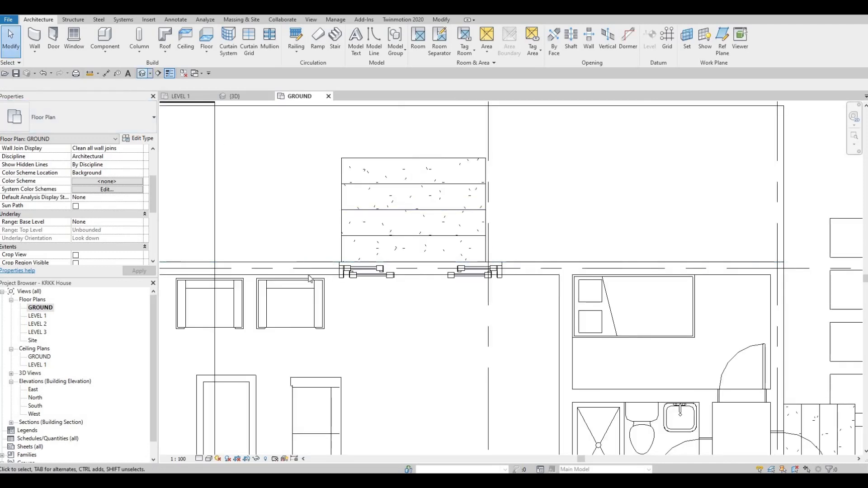
key("ctrl+Tab")
middle_click_drag(390, 380, 391, 383, "shift")
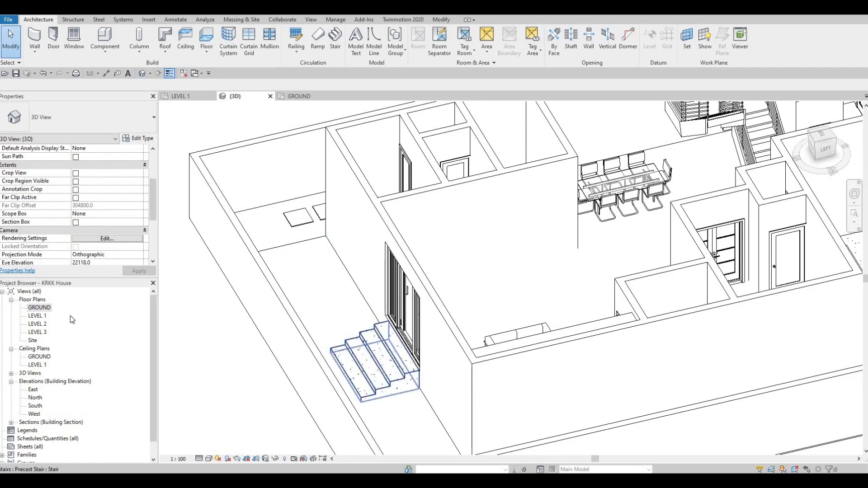
Widen the sliding-door stair's run past both sides of the door opening to about 3081 mm in the ground plan
double_click(40, 308)
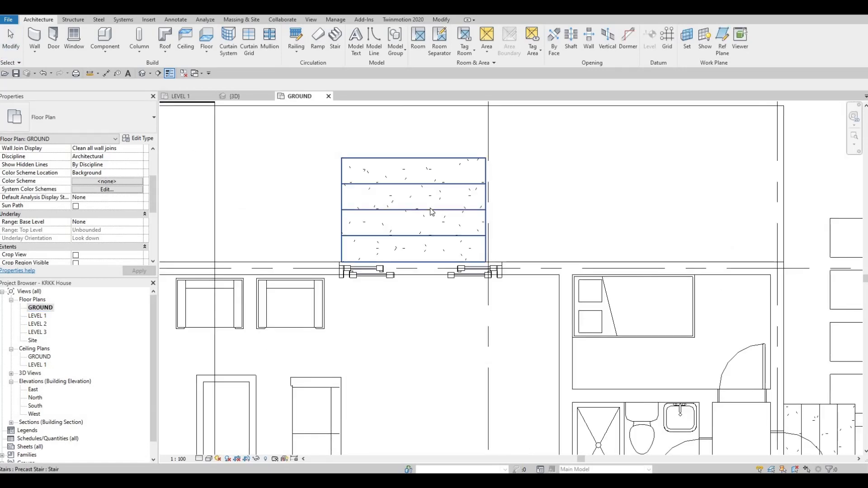
left_click(432, 212)
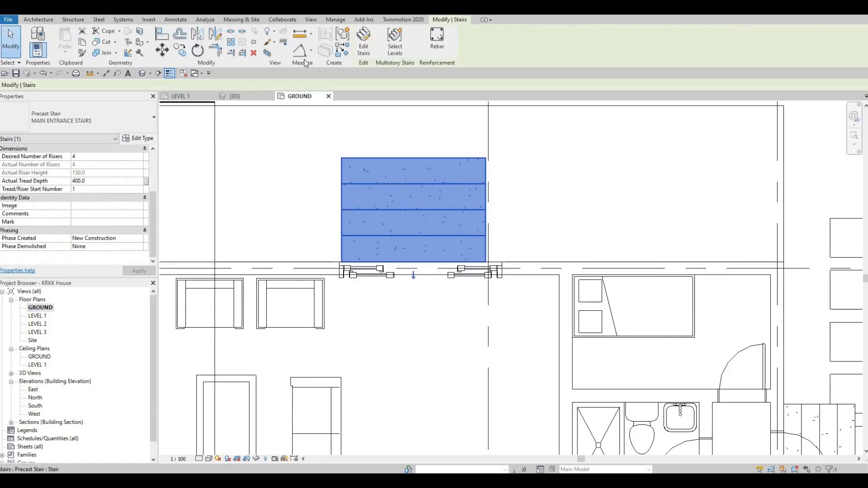
left_click(365, 39)
left_click(491, 209)
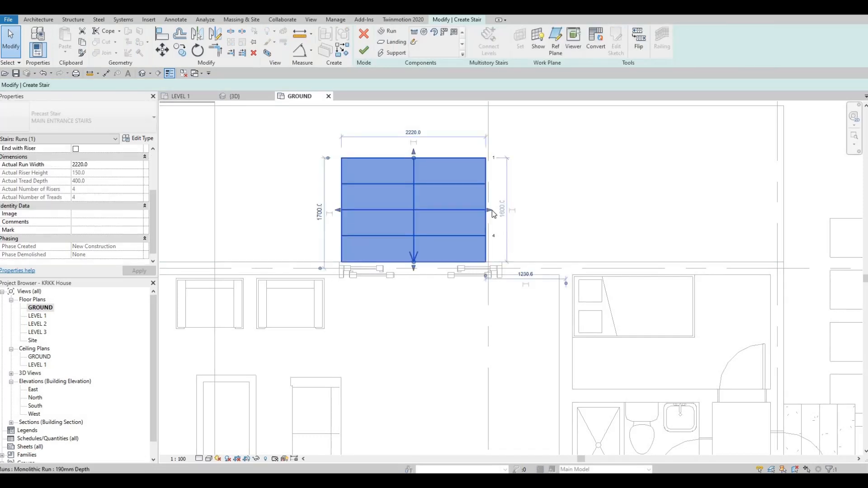
left_click_drag(491, 211, 526, 211)
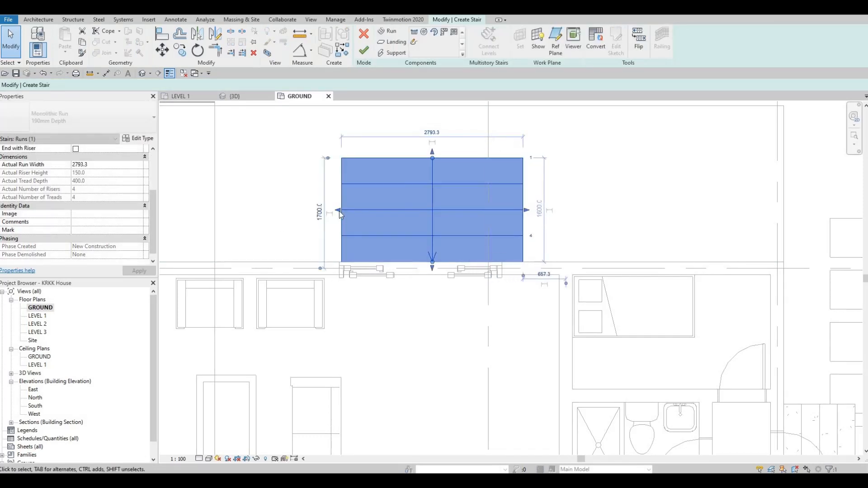
left_click_drag(339, 210, 320, 211)
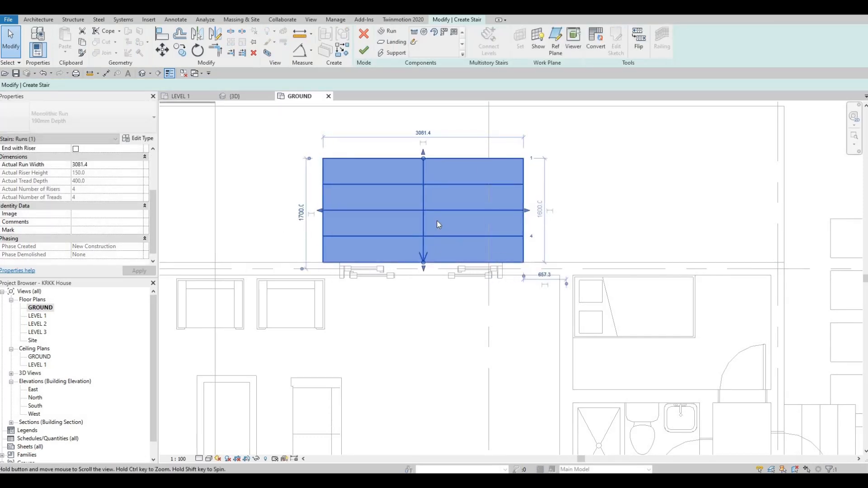
scroll(437, 225, "down", 2)
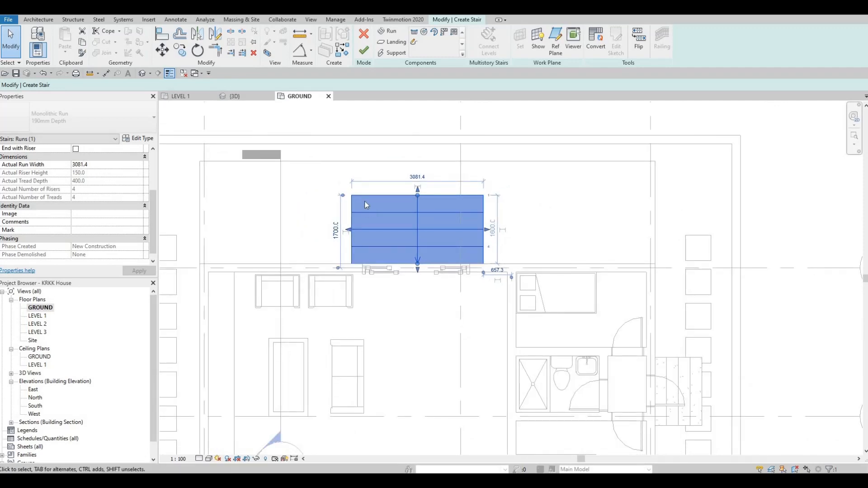
left_click(364, 50)
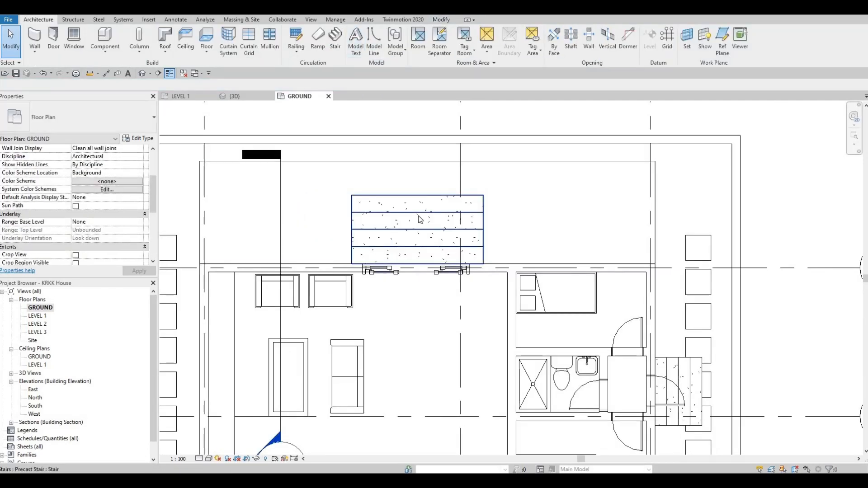
Set the sliding-door stair's actual tread depth to 300 mm and realign the stair with the exterior wall face
left_click(396, 222)
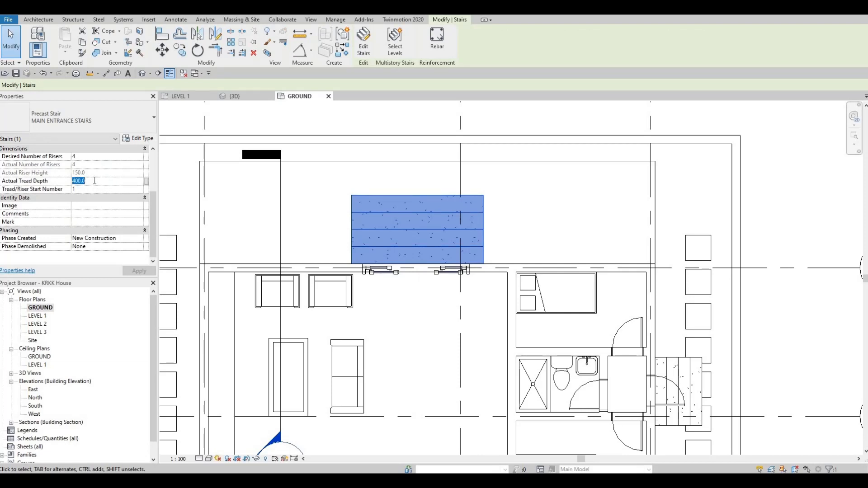
left_click(138, 271)
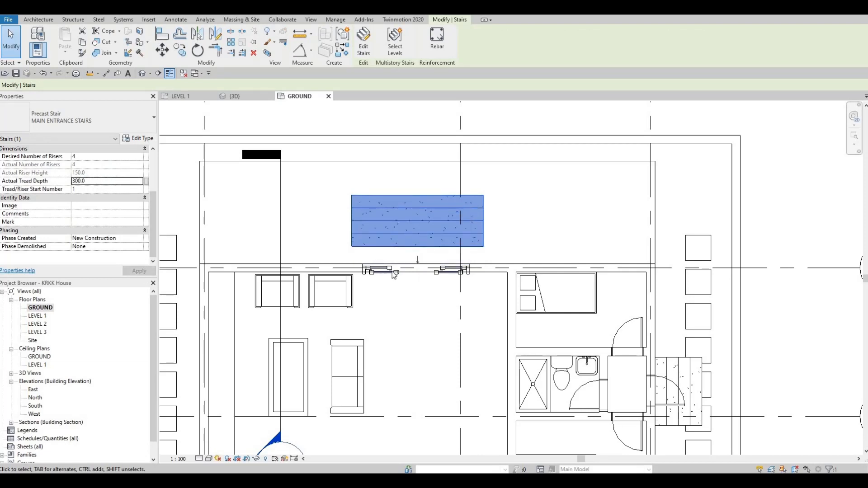
left_click(379, 261)
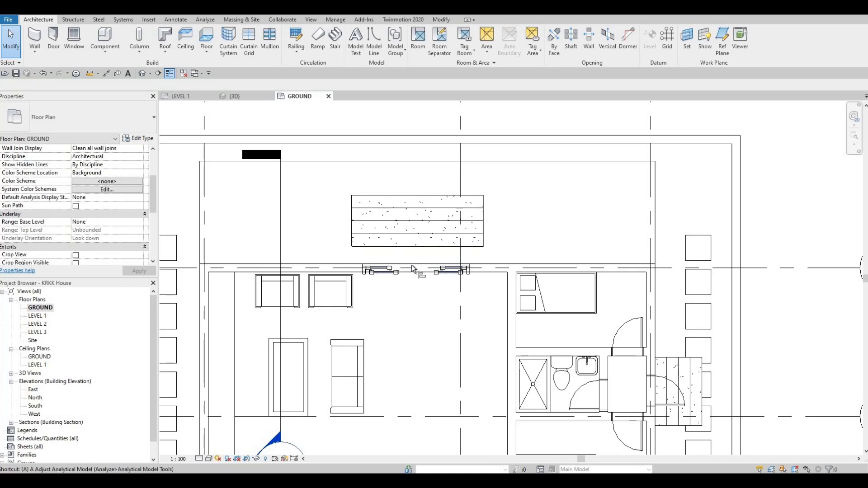
key("l")
left_click(416, 252)
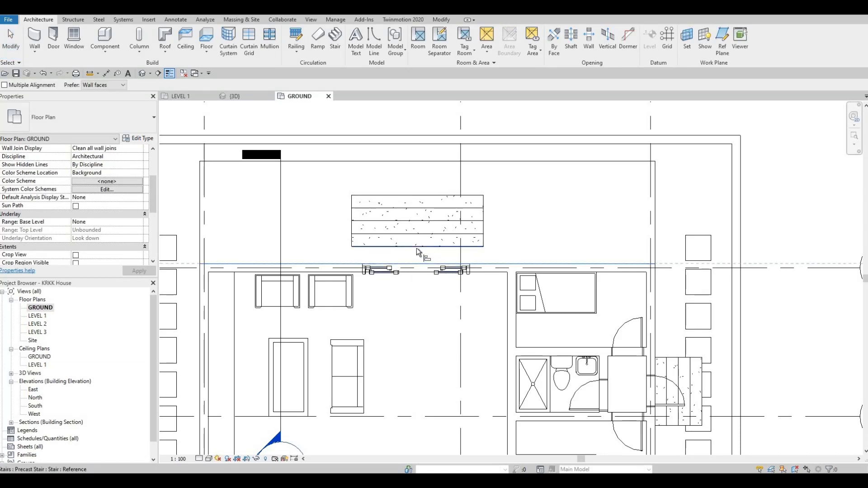
left_click(416, 247)
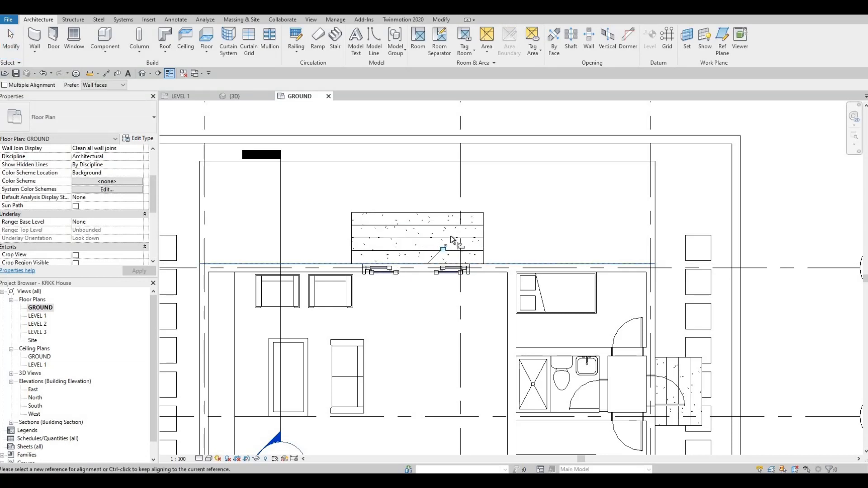
key("Escape")
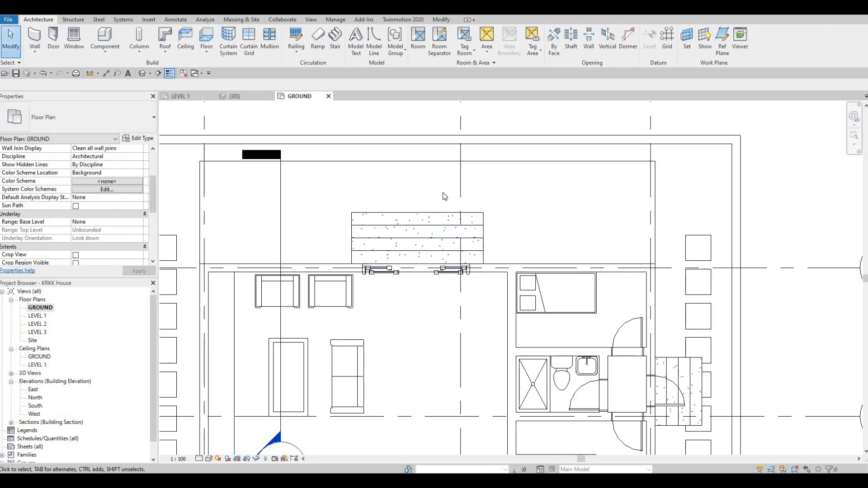
Examine the sliding-door stair and the other exterior stairs around the house in the 3D view
left_click(142, 73)
scroll(572, 256, "up", 3)
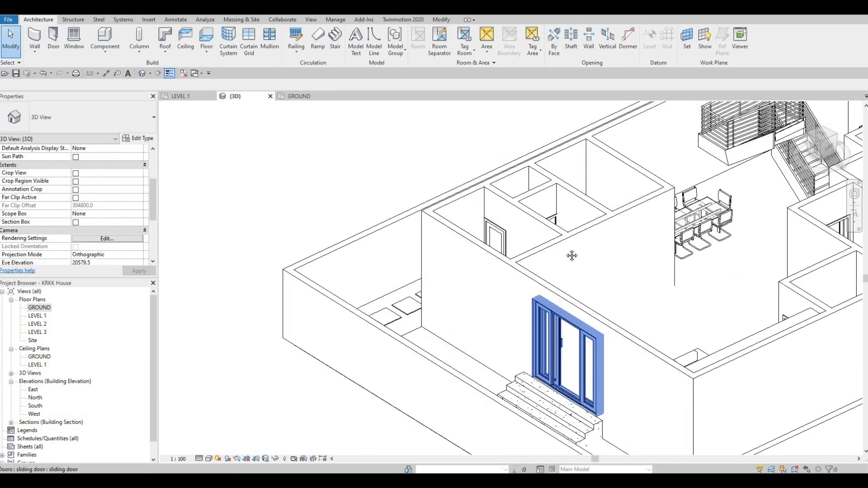
middle_click_drag(572, 256, 509, 208)
middle_click_drag(534, 270, 493, 234, "shift")
middle_click_drag(482, 304, 579, 235, "shift")
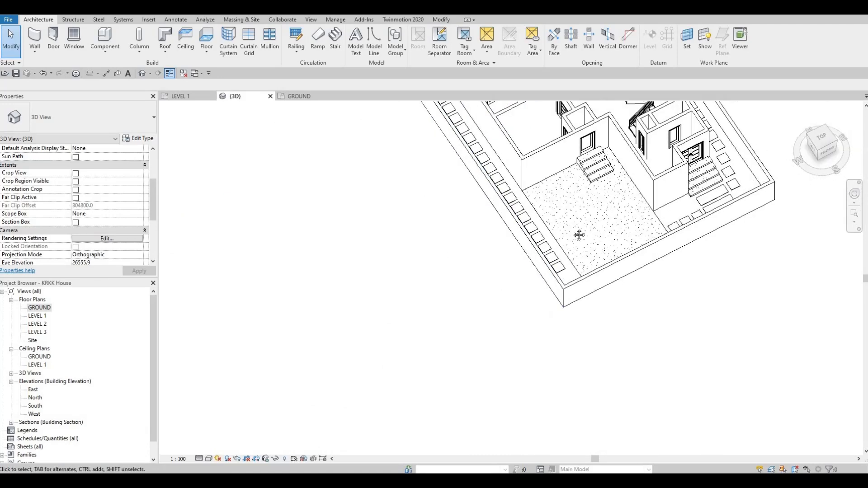
Split the front boundary wall at both edges of the concrete driveway between grids 1 and 2 and delete the piece between
double_click(40, 309)
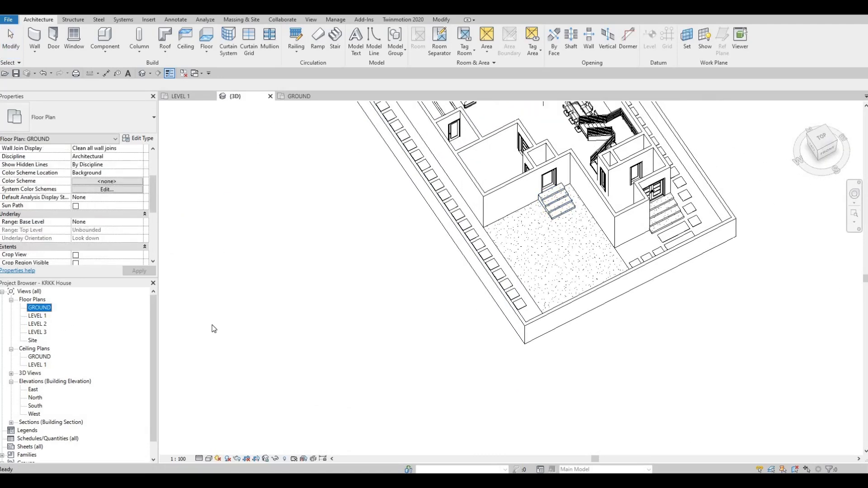
scroll(467, 174, "down", 5)
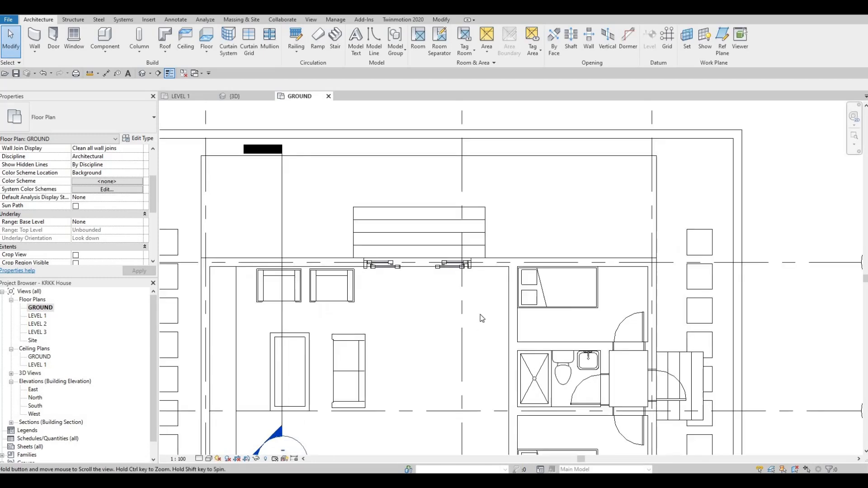
middle_click_drag(429, 358, 412, 262)
scroll(412, 262, "up", 2)
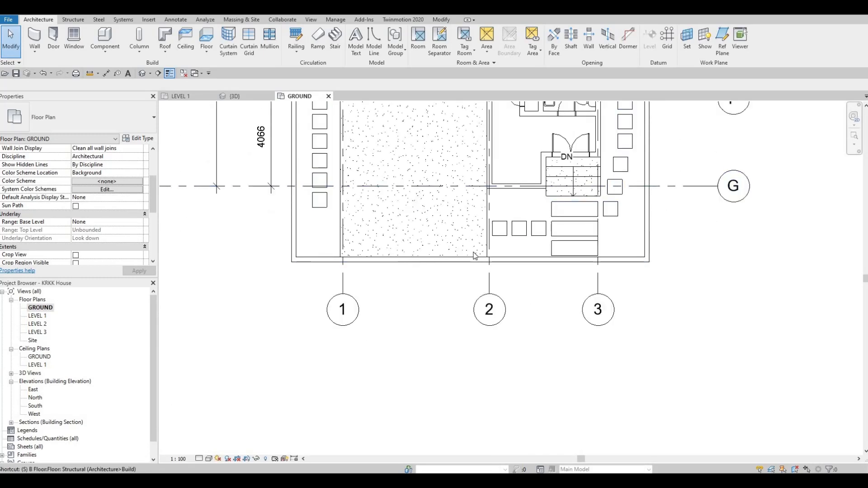
left_click(488, 250)
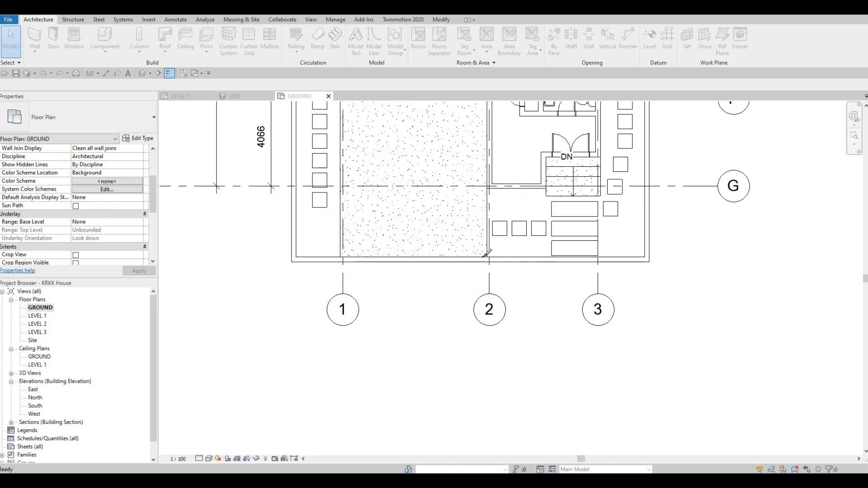
scroll(485, 263, "up", 3)
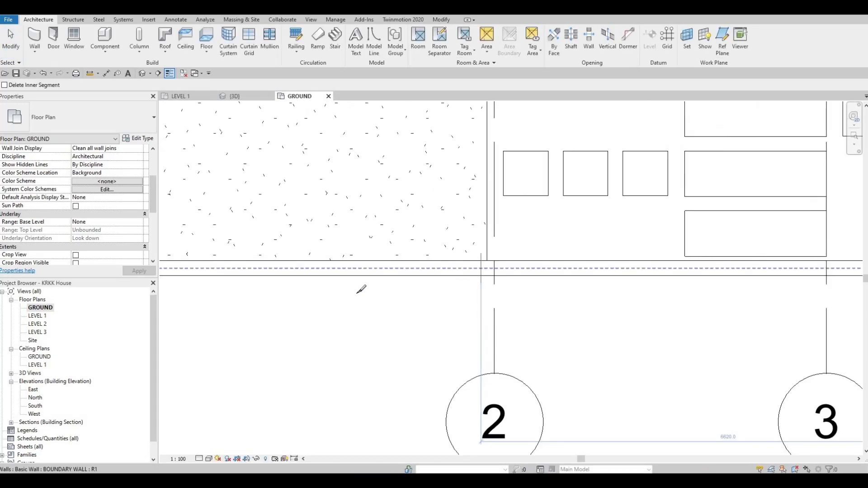
scroll(314, 271, "left", 4, "shift")
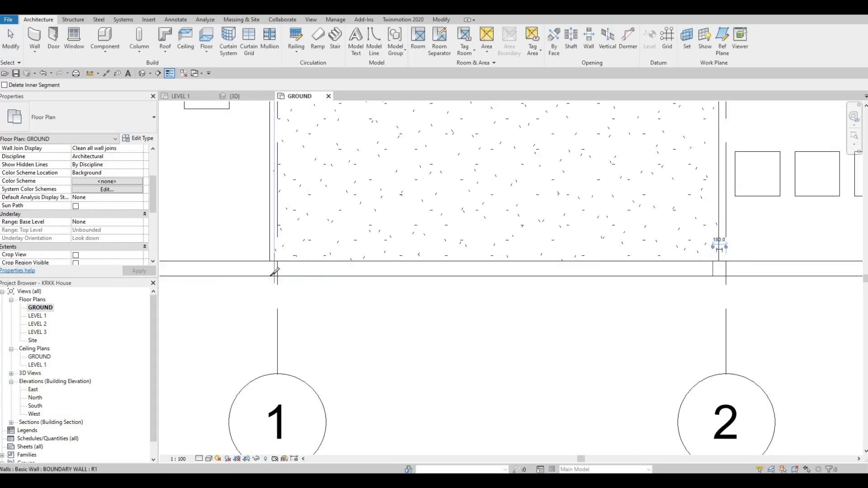
left_click(455, 276)
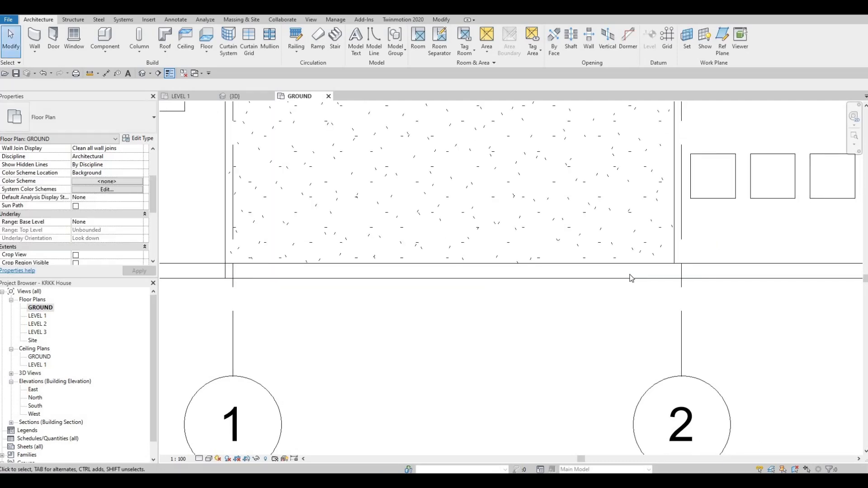
left_click(634, 277)
key("Delete")
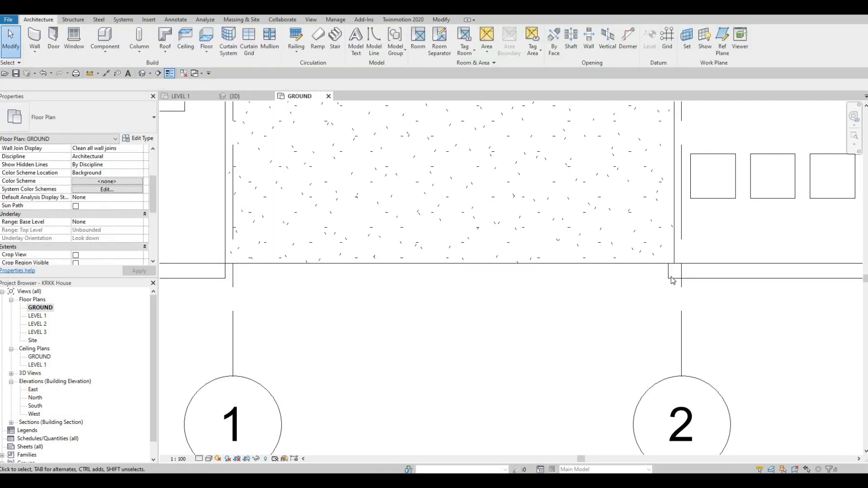
Pull the remaining boundary wall's end near grid 2 back in line with the concrete driveway's edge
left_click(670, 271)
left_click_drag(675, 271, 676, 271)
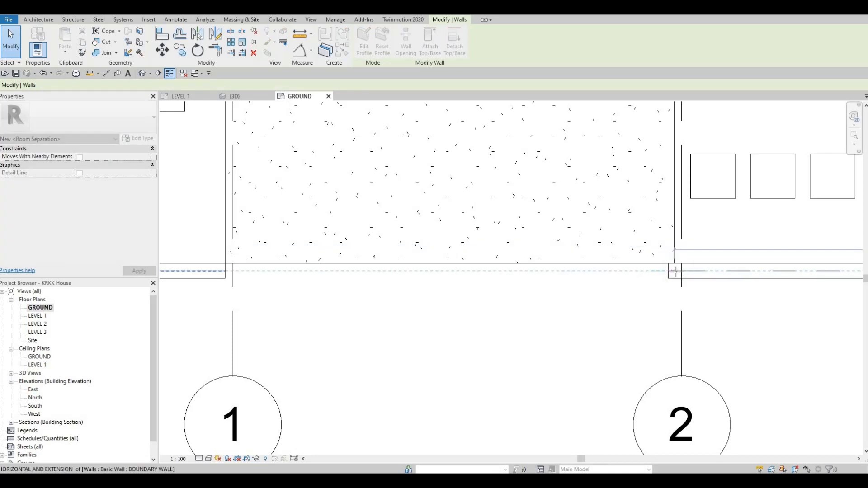
left_click(651, 286)
middle_click_drag(235, 241, 299, 233)
Split the front boundary wall in two places in front of the entrance paving near grid 3 and delete the piece between
scroll(474, 248, "down", 2)
middle_click_drag(809, 265, 481, 239)
scroll(481, 239, "down", 1)
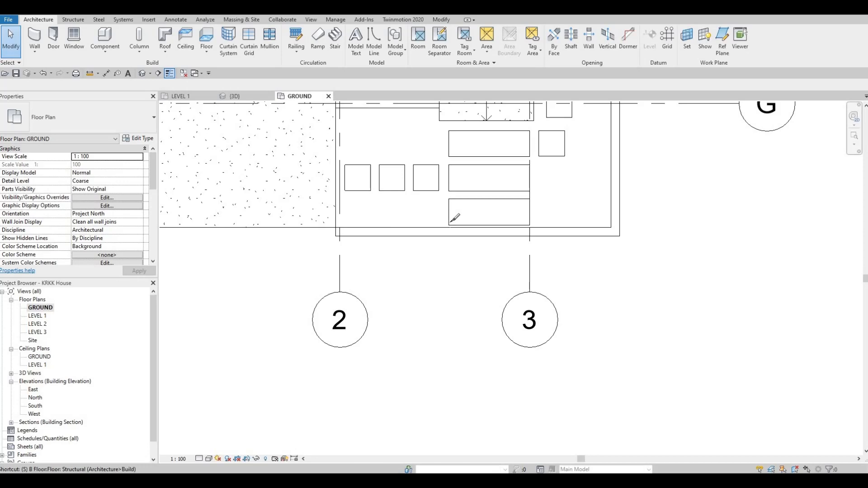
key("l")
scroll(473, 244, "up", 3)
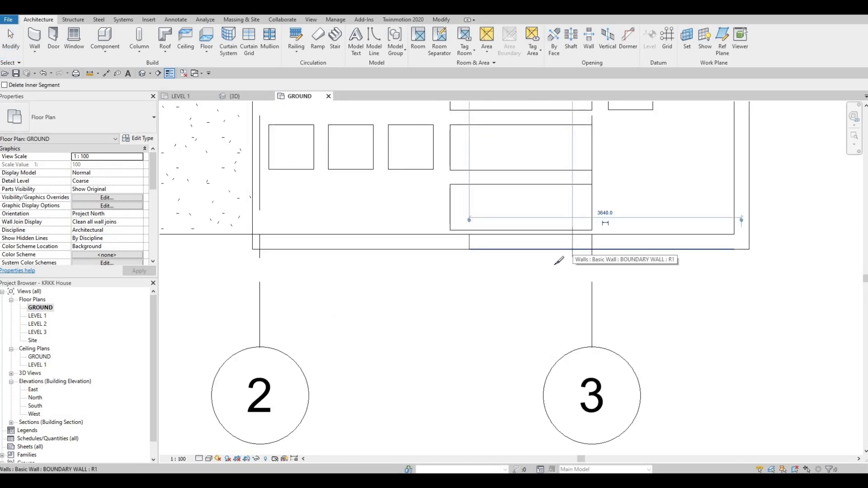
left_click(558, 261)
key("Escape")
left_click(509, 246)
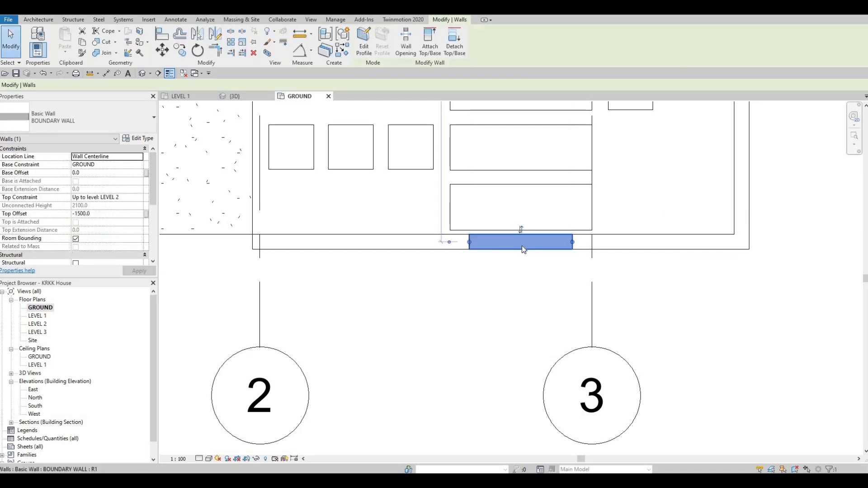
key("Escape")
Examine the front boundary wall openings, side boundary walls and exterior stairs around the house in the 3D view
scroll(520, 281, "down", 3)
scroll(475, 320, "down", 2)
middle_click_drag(475, 320, 494, 350)
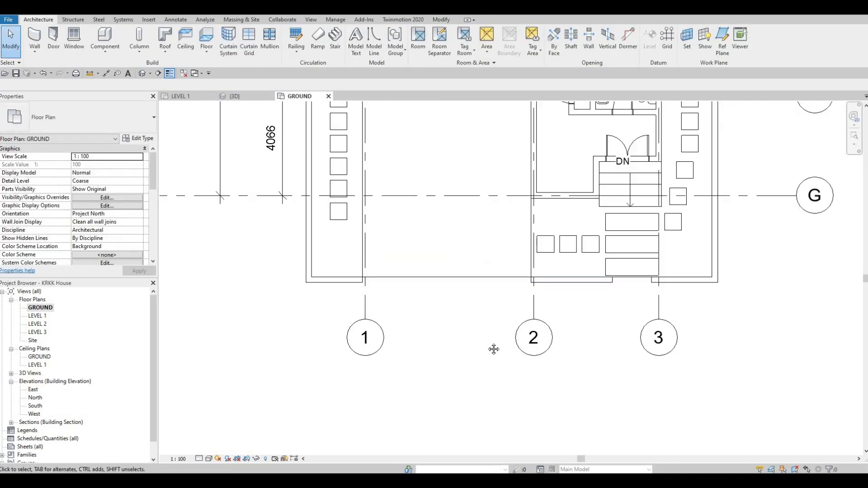
scroll(493, 350, "down", 2)
middle_click_drag(406, 174, 408, 257)
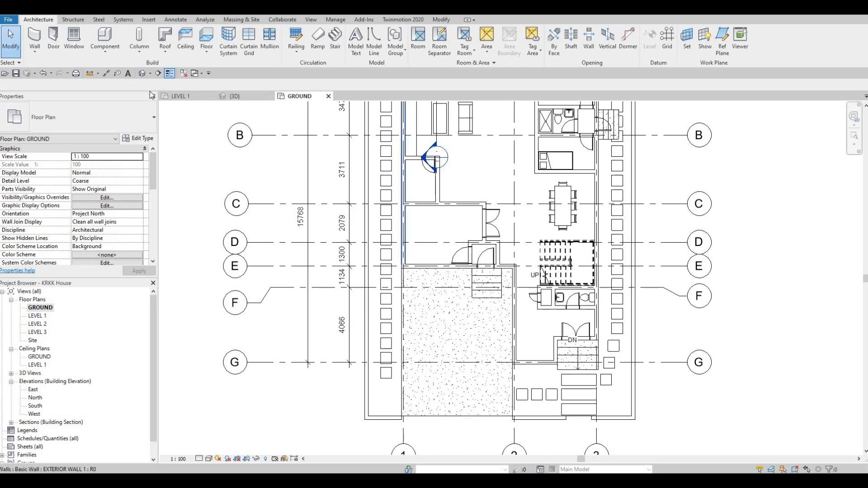
left_click(143, 73)
middle_click_drag(483, 268, 640, 227, "shift")
scroll(593, 220, "up", 4)
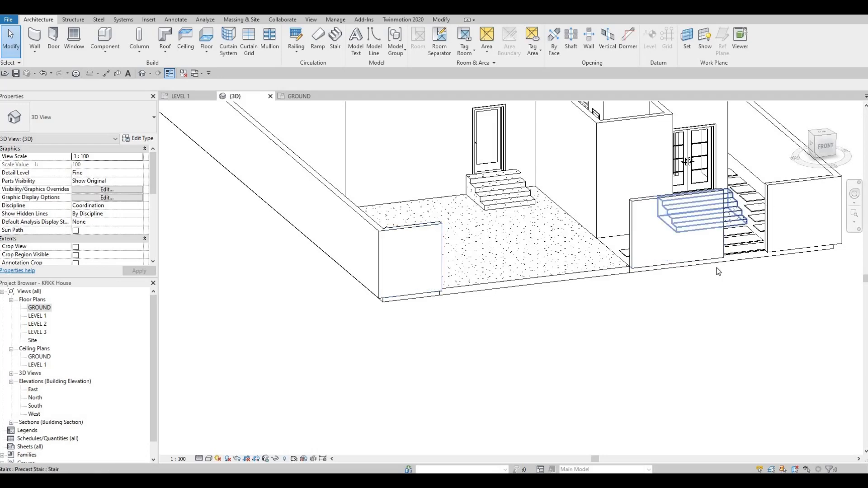
middle_click_drag(515, 292, 428, 295)
scroll(427, 295, "down", 2)
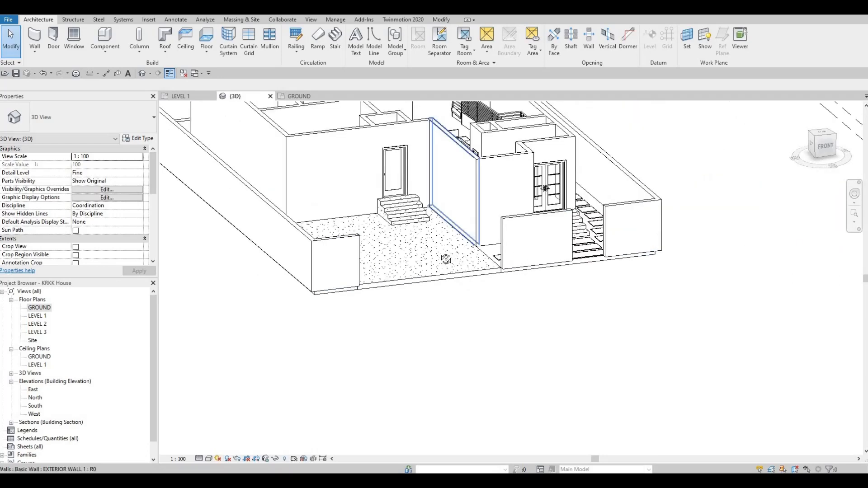
middle_click_drag(446, 258, 332, 330, "shift")
middle_click_drag(606, 289, 475, 294, "shift")
scroll(475, 294, "down", 3)
middle_click_drag(652, 174, 509, 255)
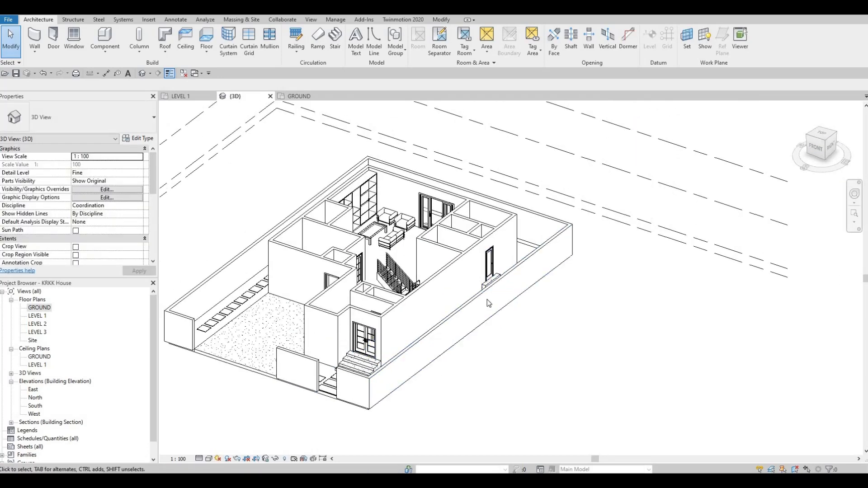
scroll(487, 300, "up", 2)
left_click(561, 238)
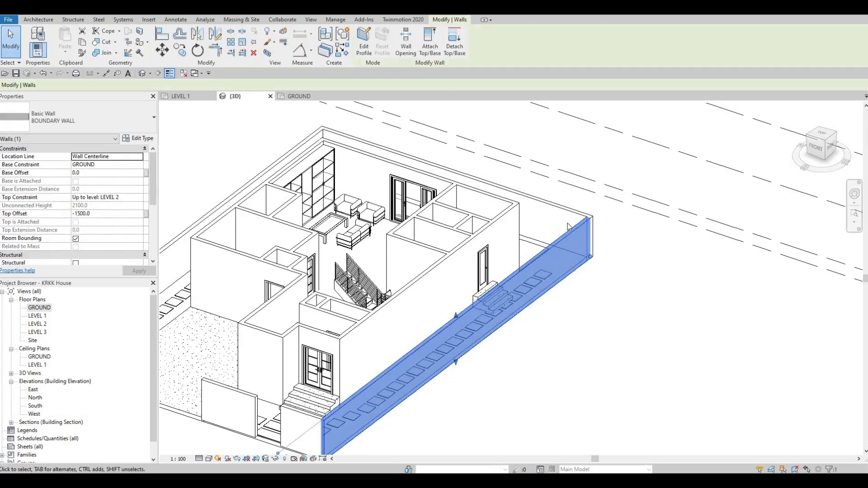
key("Delete")
left_click(568, 224)
middle_click_drag(464, 325, 435, 319, "shift")
key("Escape")
left_click(426, 316)
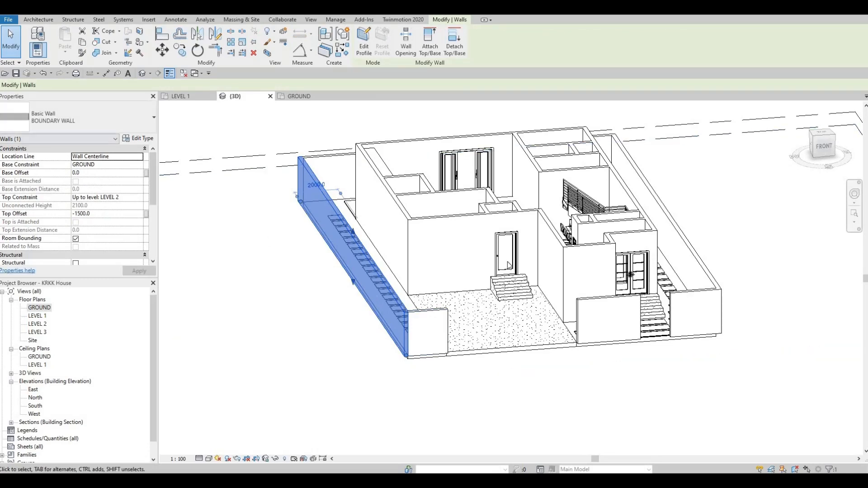
key("Delete")
scroll(520, 294, "up", 2)
middle_click_drag(520, 294, 510, 313, "shift")
middle_click_drag(484, 285, 475, 203)
scroll(479, 316, "up", 2)
middle_click_drag(279, 407, 48, 313, "shift")
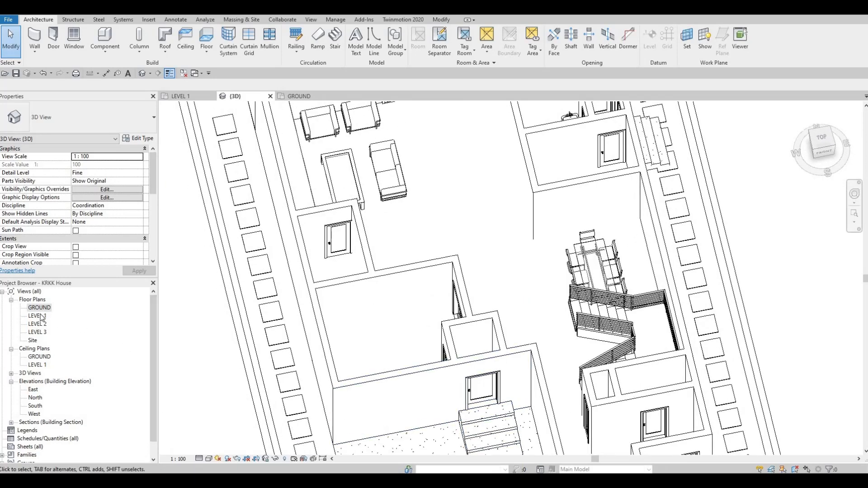
On the LEVEL 1 floor plan, flip the living room's building section to face the bedrooms and move it beside the sofa, in line with the sliding door
middle_click_drag(502, 265, 463, 375)
scroll(493, 328, "up", 4)
scroll(453, 405, "down", 2)
middle_click_drag(523, 407, 533, 459)
middle_click_drag(539, 335, 553, 399)
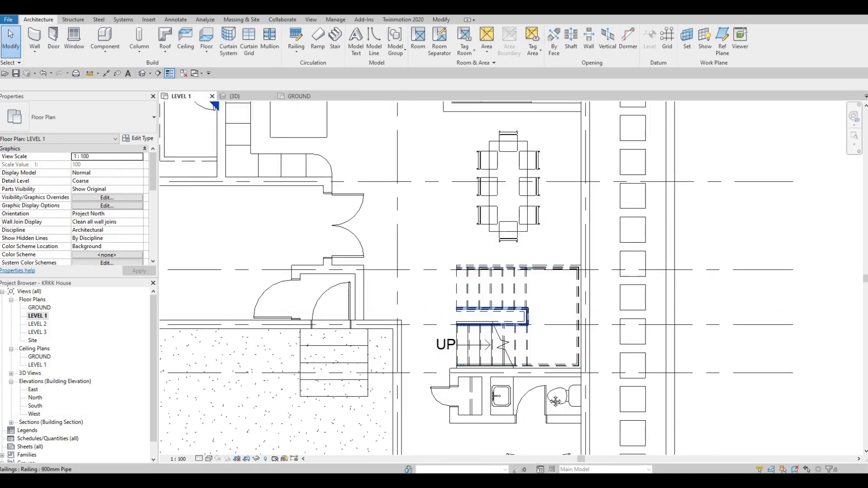
scroll(542, 384, "down", 1)
middle_click_drag(493, 136, 528, 305)
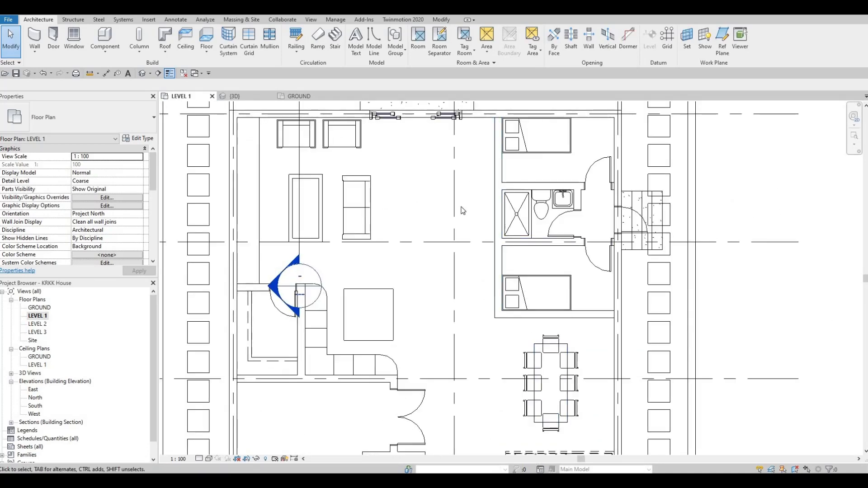
middle_click_drag(452, 243, 492, 224)
scroll(482, 270, "down", 4)
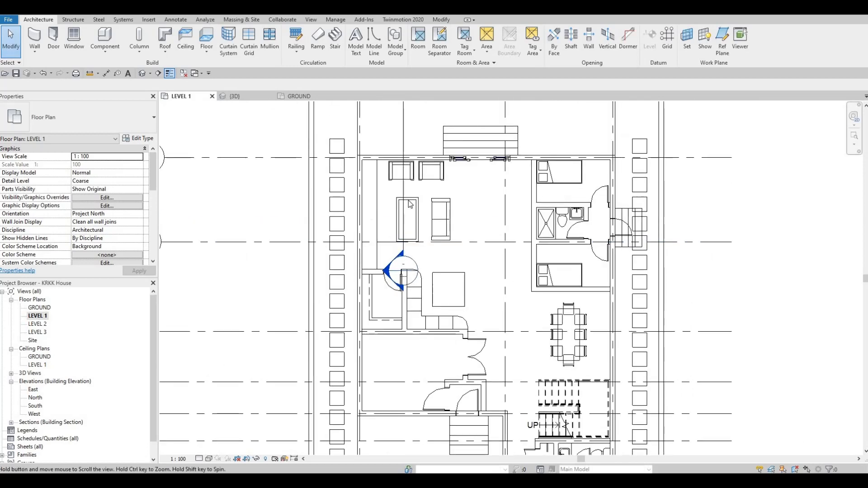
left_click(419, 174)
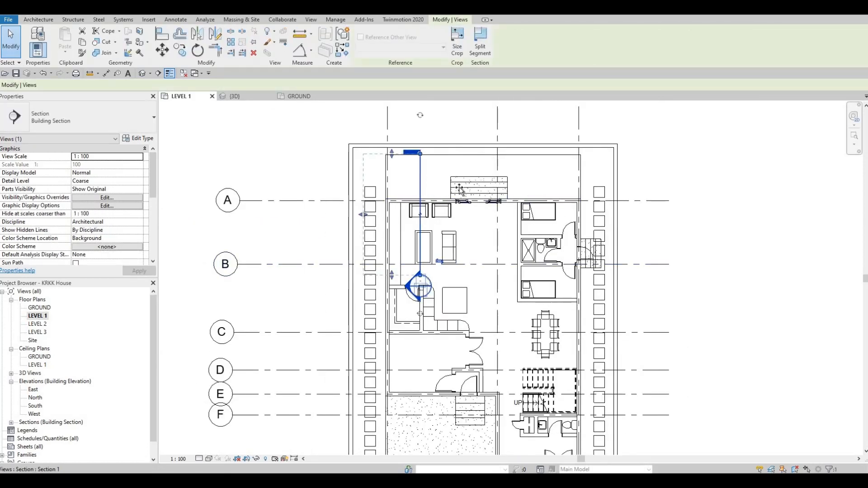
left_click_drag(479, 277, 478, 277)
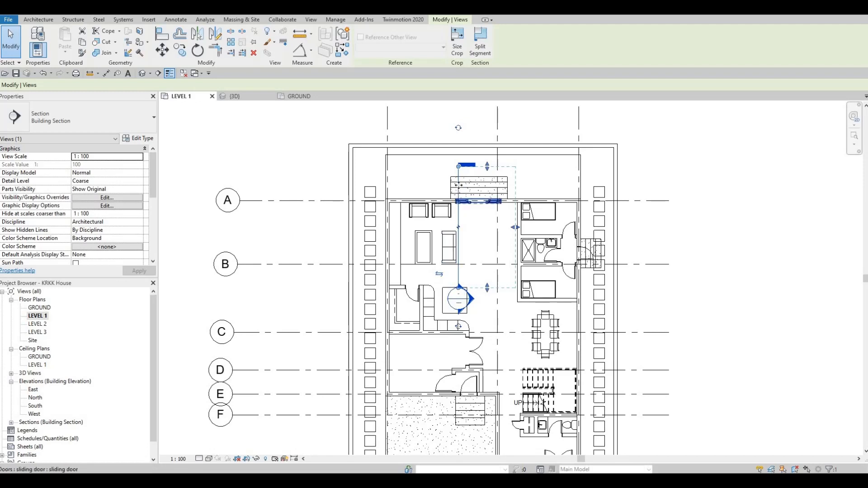
left_click_drag(468, 193, 481, 263)
left_click_drag(473, 186, 474, 192)
key("Escape")
middle_click_drag(475, 323, 464, 235)
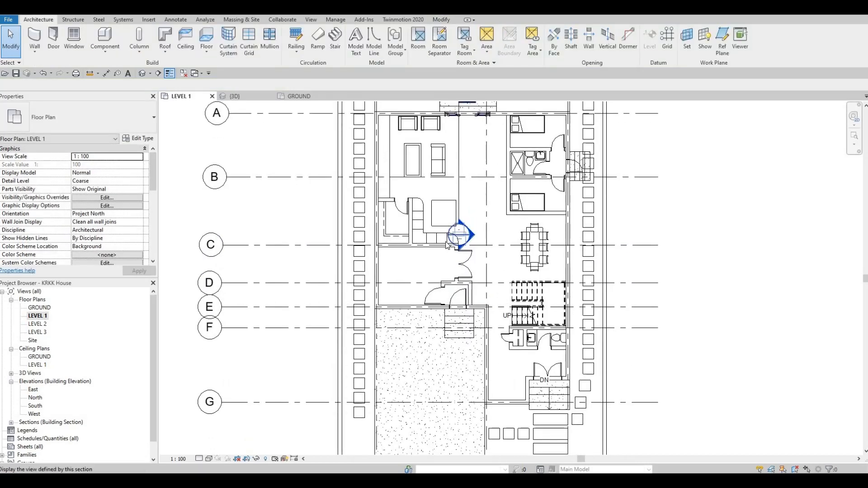
mouse_move(459, 278)
middle_mouse_down()
mouse_move(454, 240)
mouse_move(440, 266)
mouse_move(459, 269)
mouse_move(447, 255)
mouse_move(447, 284)
mouse_move(473, 334)
middle_mouse_up()
scroll(454, 239, "up", 1)
scroll(441, 267, "up", 2)
scroll(435, 275, "up", 1)
scroll(447, 255, "down", 4)
scroll(448, 283, "down", 2)
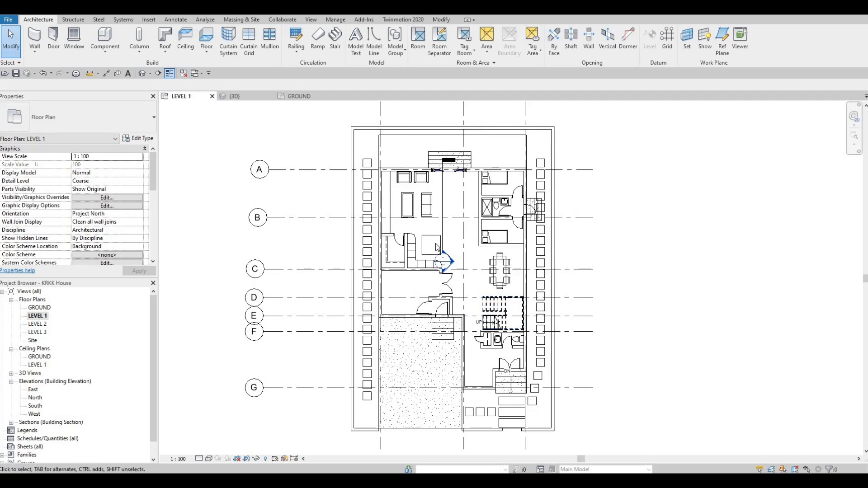
scroll(437, 246, "up", 2)
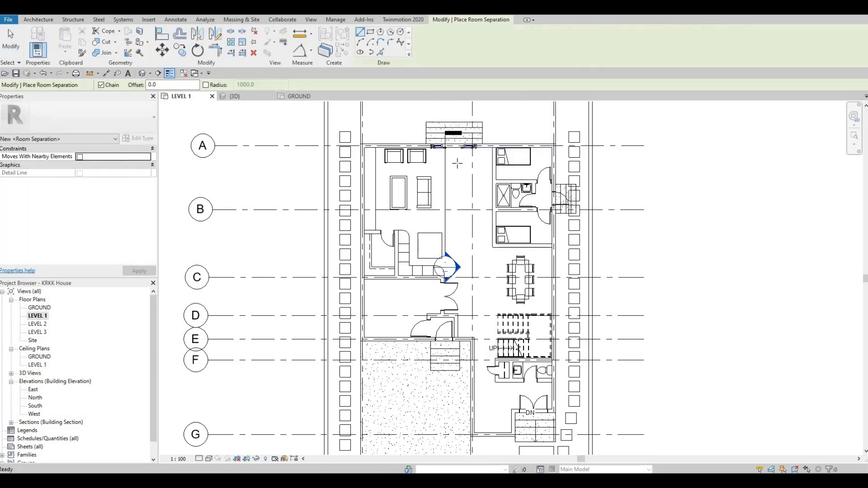
scroll(437, 146, "up", 2)
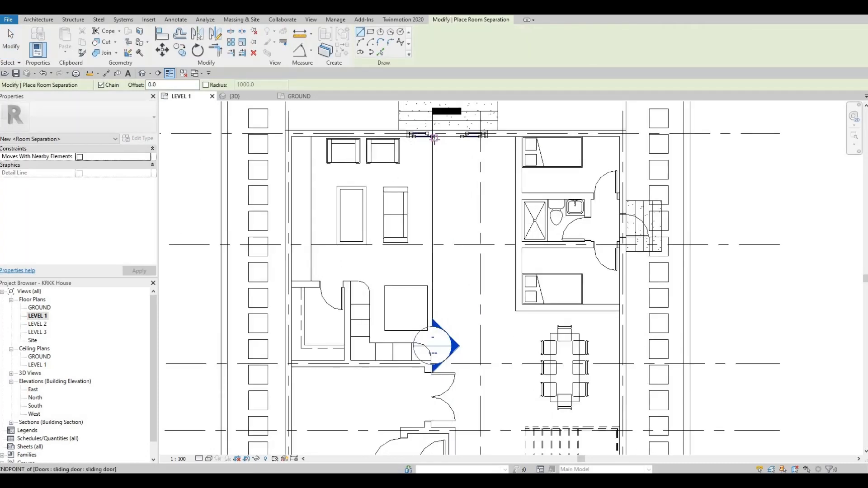
left_click(434, 136)
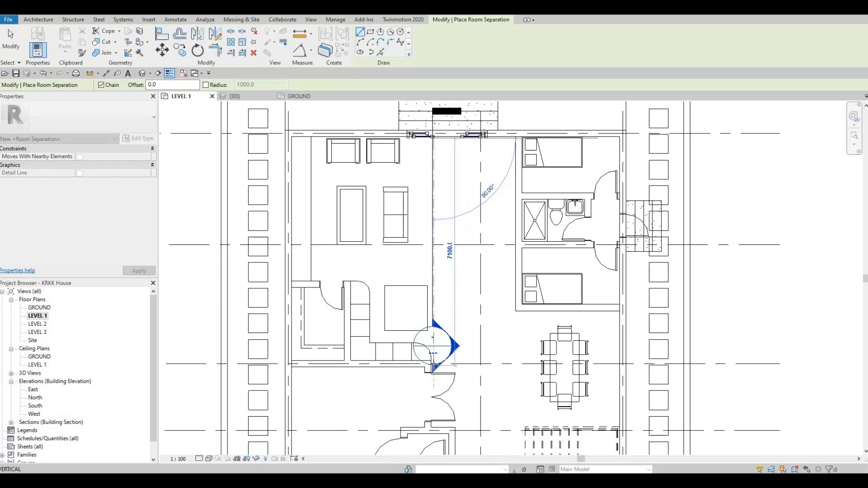
scroll(434, 365, "up", 2)
key("Escape")
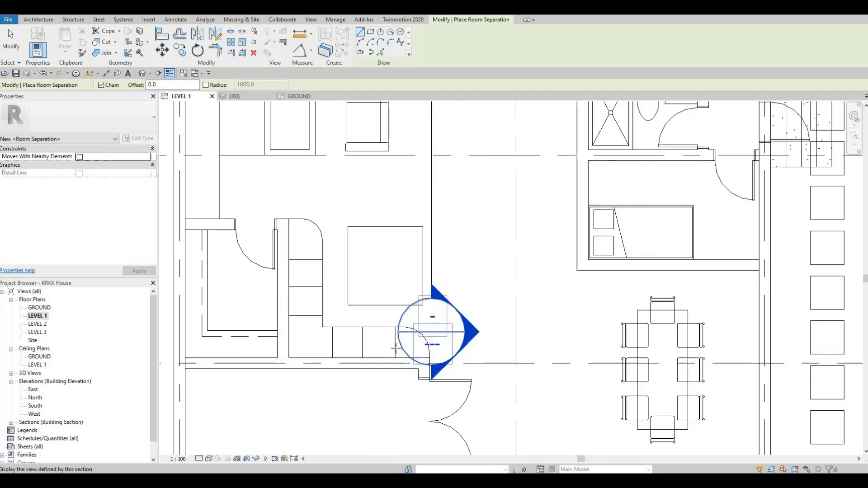
key("Escape")
Move the building section line away from the kitchen counter's end onto grid 2
scroll(446, 207, "down", 1)
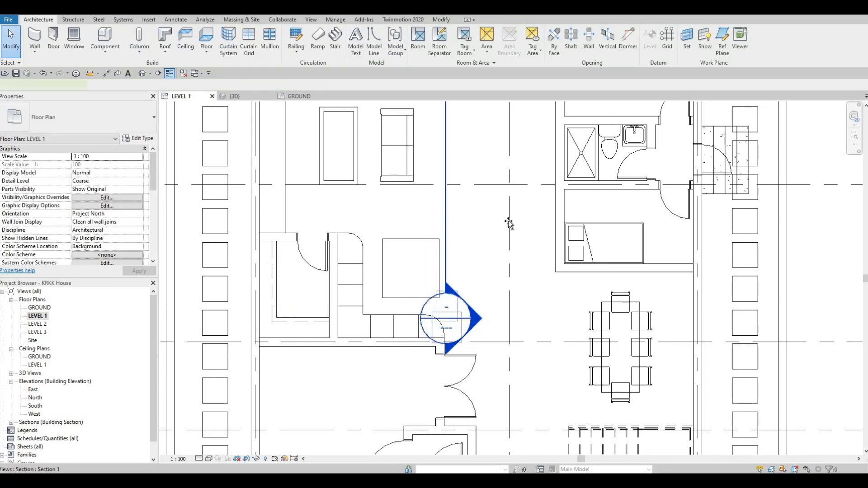
left_click_drag(509, 222, 510, 222)
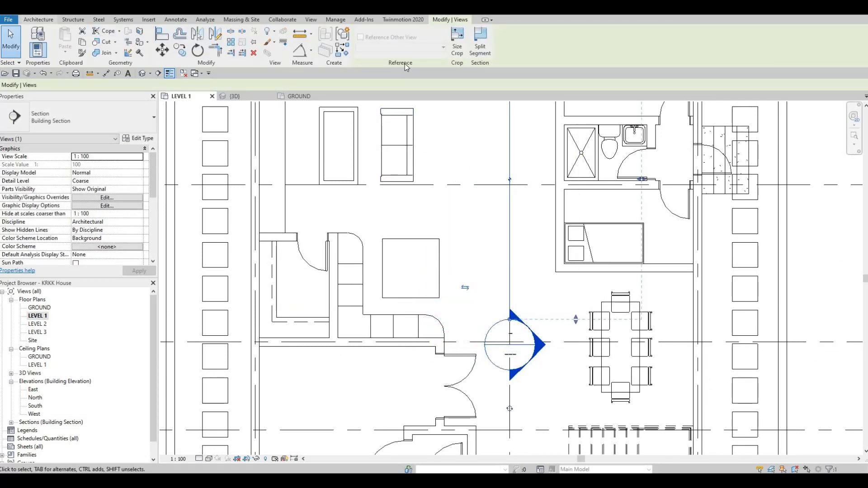
key("Escape")
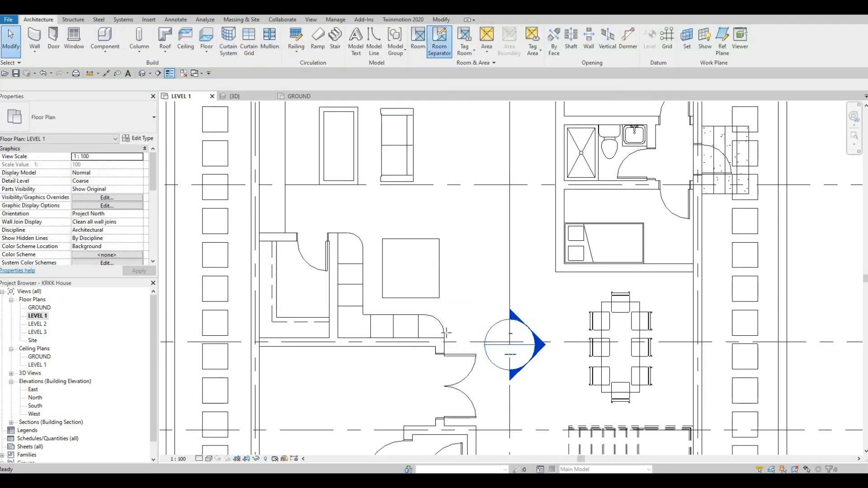
Draw a vertical room separation line from the interior wall's end at the kitchen counter to the exterior wall at the sliding door
key("Return")
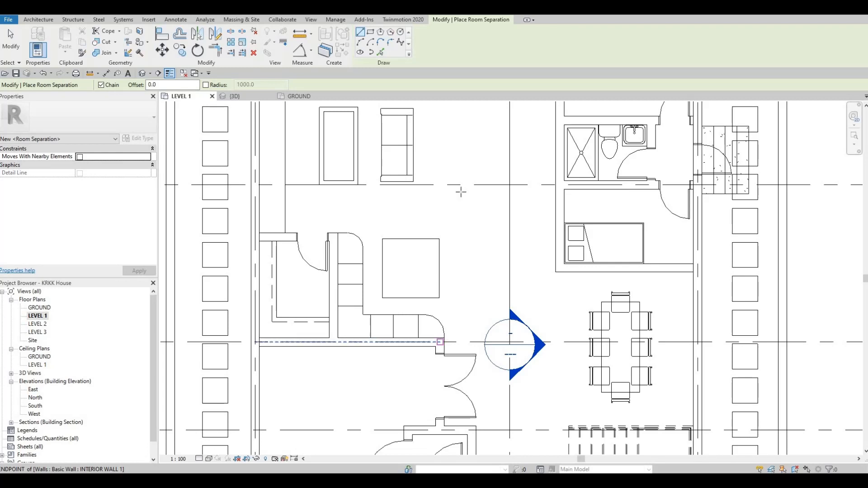
left_click(444, 337)
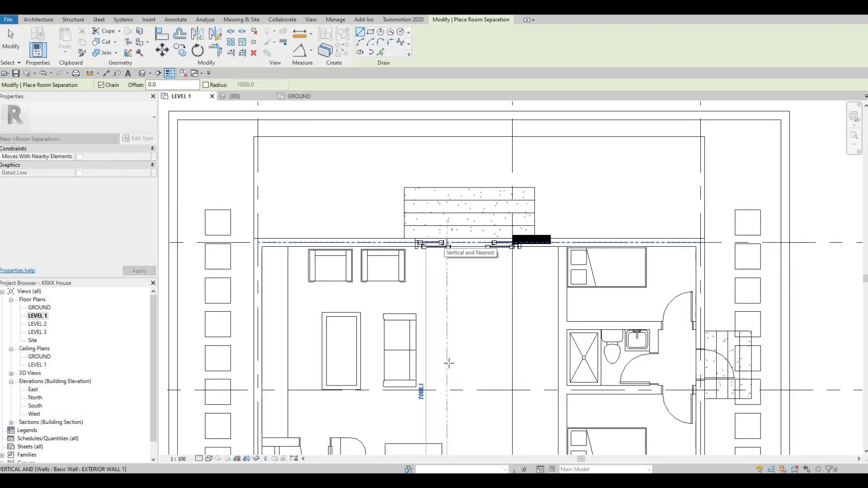
middle_click_drag(475, 345, 485, 209)
key("Escape")
Draw room separation lines from the lower bedroom's outer corner 1550 mm down, then across to the wall end at the kitchen counter
middle_click_drag(554, 301, 514, 173)
left_click(528, 216)
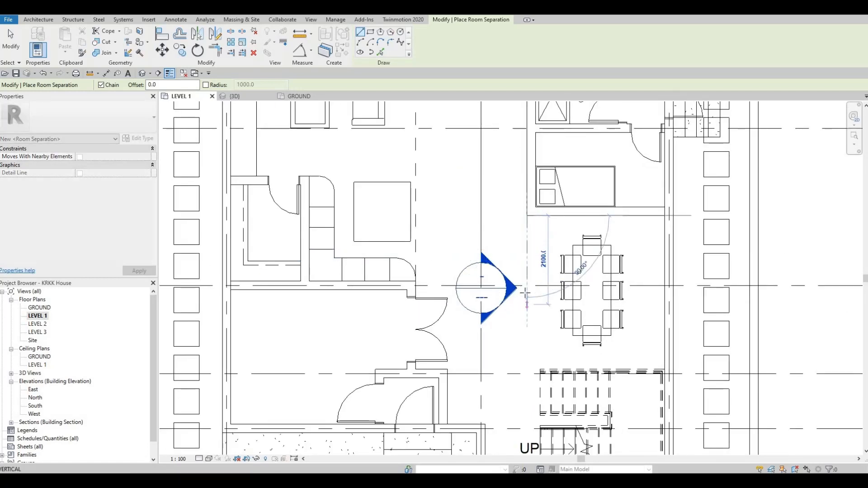
left_click(426, 283)
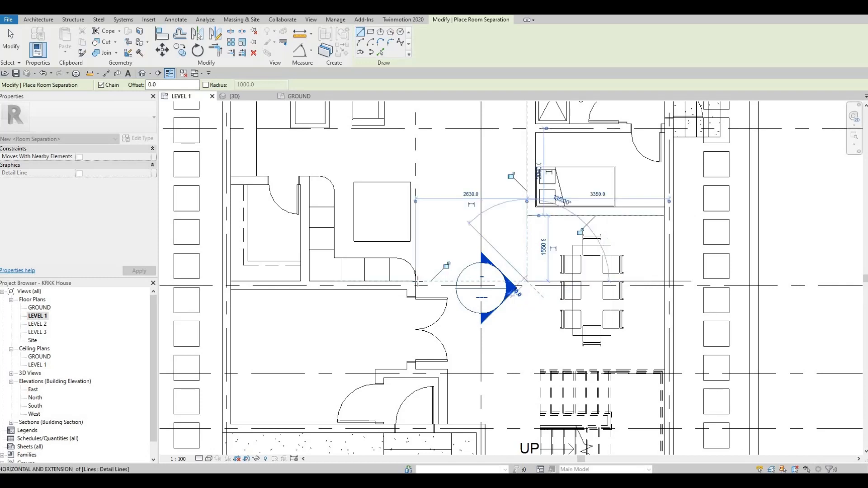
key("Escape")
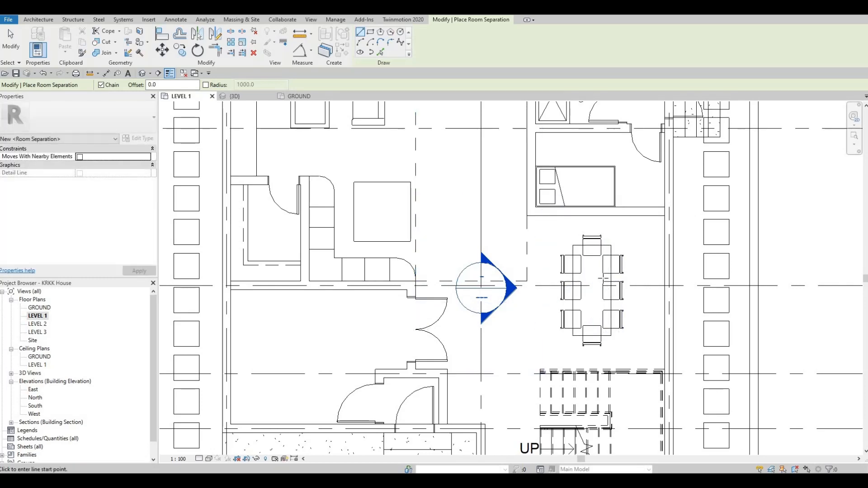
Draw a horizontal 5130 mm room separation line from the interior wall corner below the double door to the exterior wall, along the staircase's upper edge
scroll(550, 281, "down", 1)
middle_click_drag(550, 281, 608, 150)
scroll(610, 184, "up", 2)
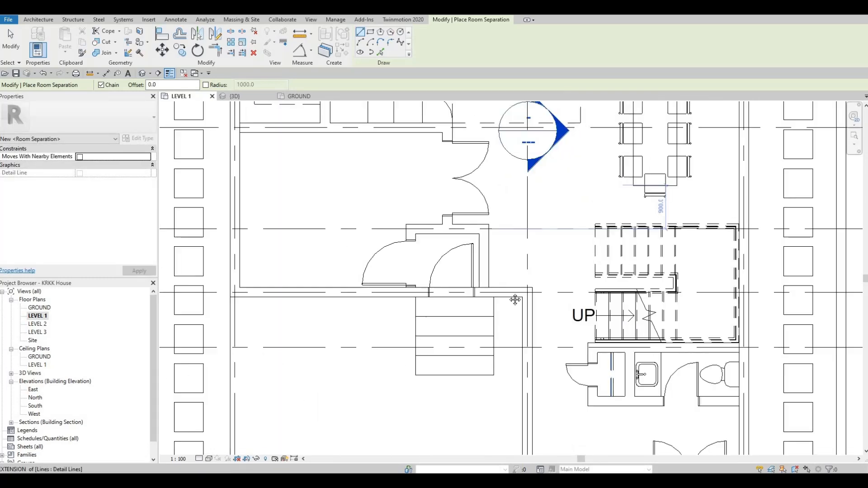
middle_click_drag(548, 261, 568, 310)
middle_click_drag(611, 292, 578, 296)
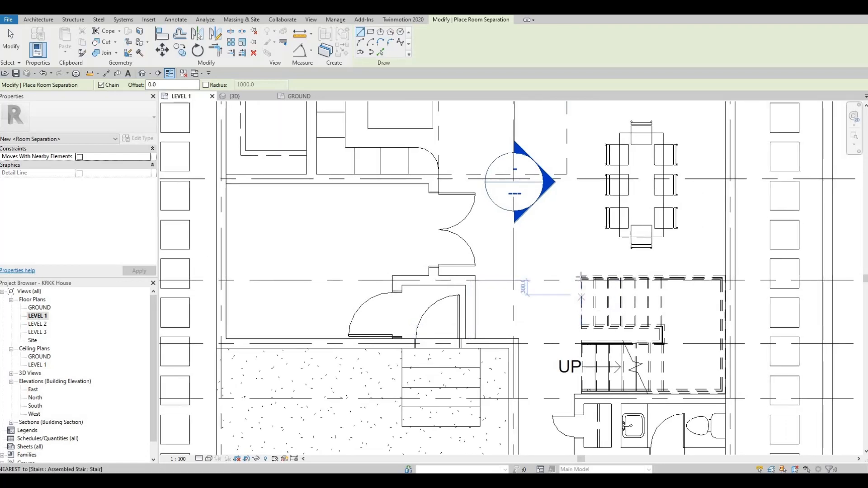
left_click(726, 280)
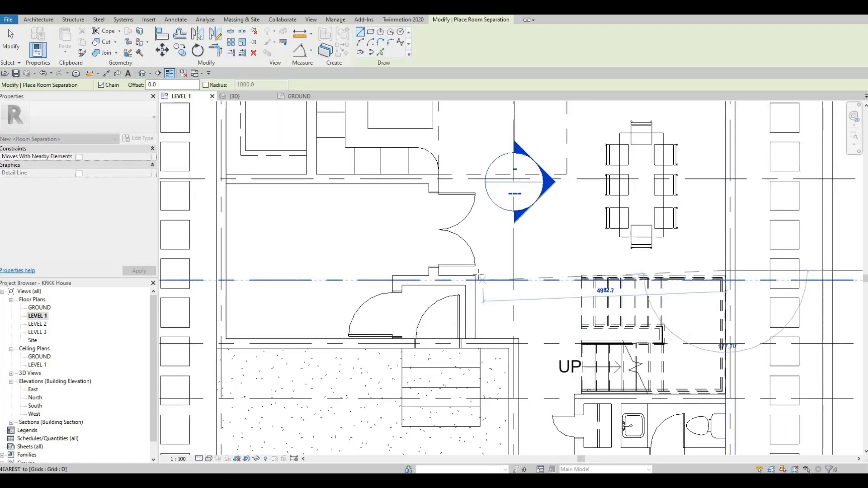
key("Escape")
left_click(474, 275)
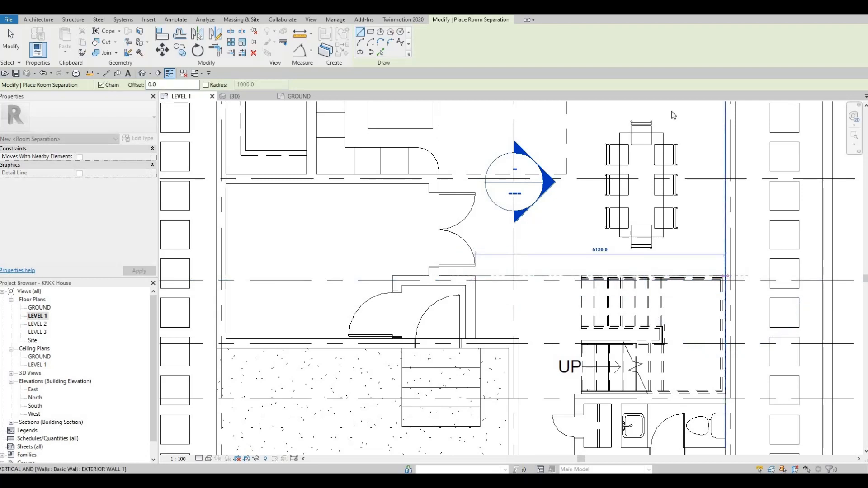
left_click(725, 276)
key("Escape")
middle_click_drag(679, 384, 663, 193)
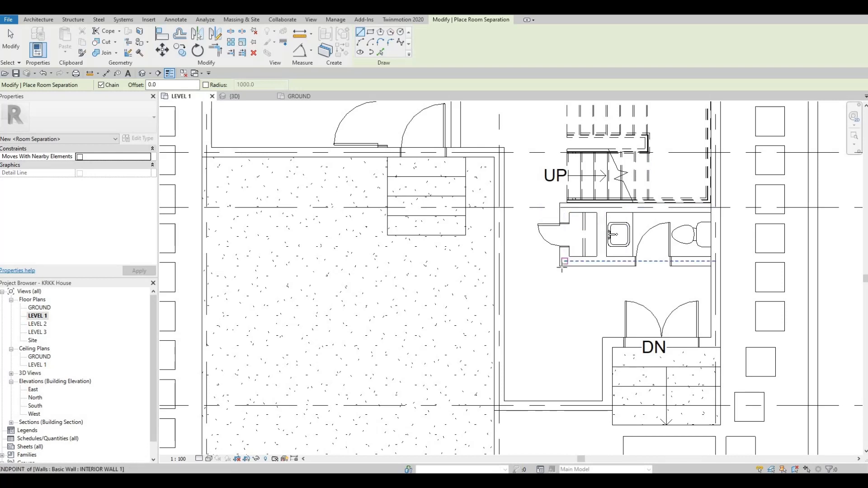
Draw a horizontal 1140 mm room separation line from the toilet block's lower outer corner across the hall to the exterior wall
left_click(526, 269)
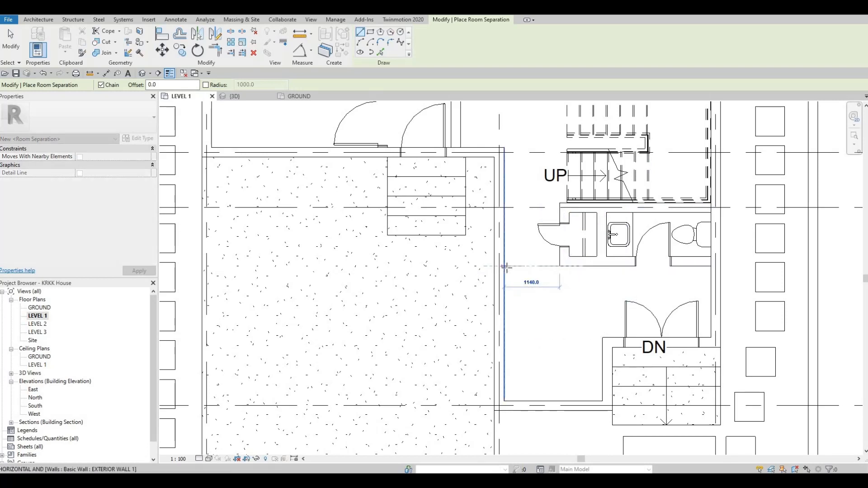
left_click(505, 267)
key("Escape")
key("Escape")
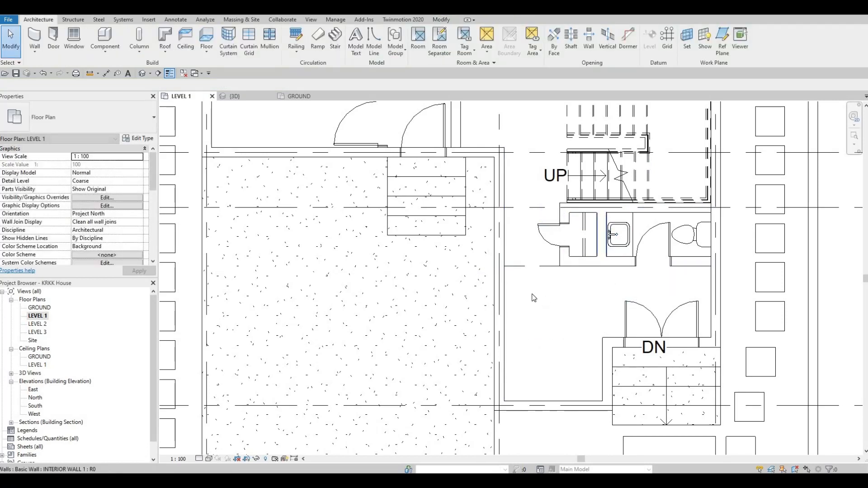
Delete the room separation line running from the toilet block's lower corner to the exterior wall
middle_click_drag(539, 271, 534, 296)
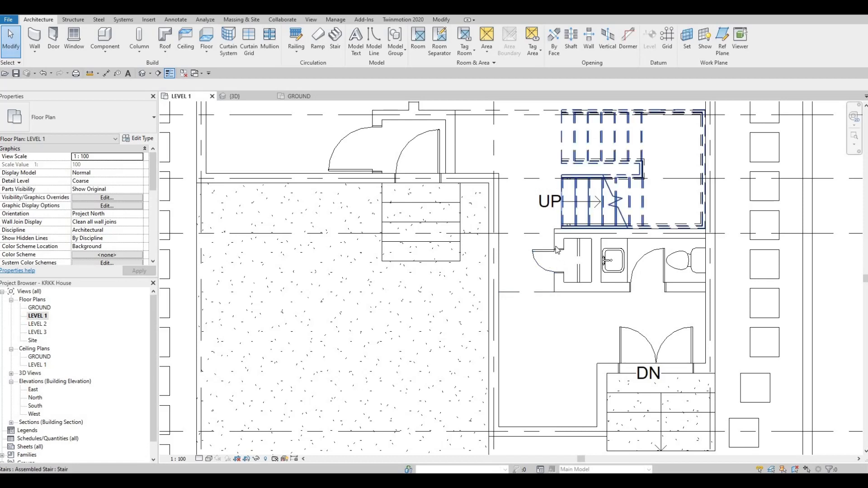
middle_click_drag(548, 264, 554, 251)
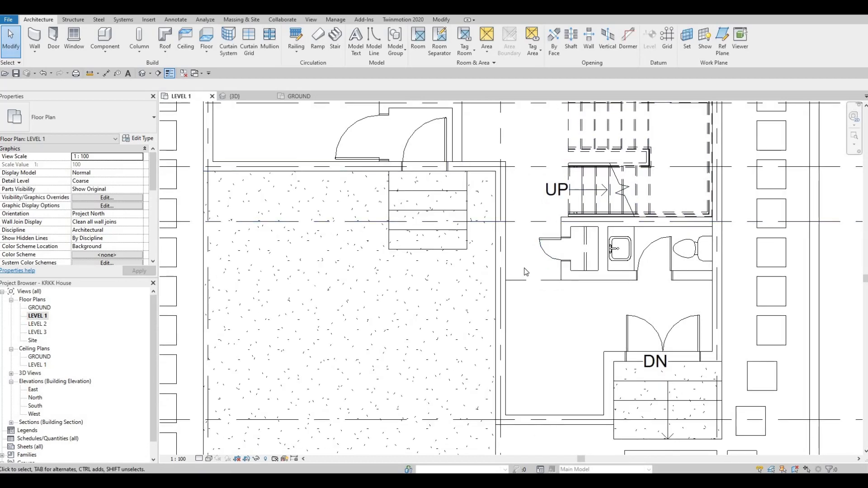
left_click(527, 280)
key("Delete")
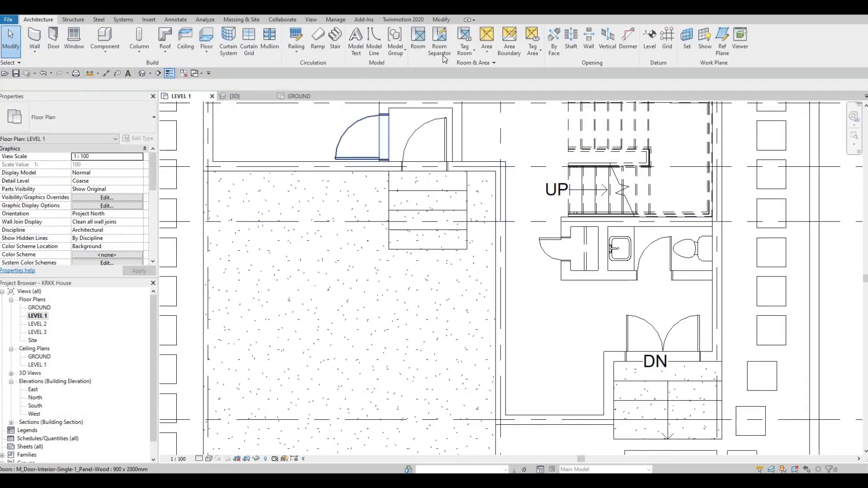
Draw a horizontal 1140 mm room separation line from the toilet block's upper corner beside the stairs across to the exterior wall
left_click(439, 39)
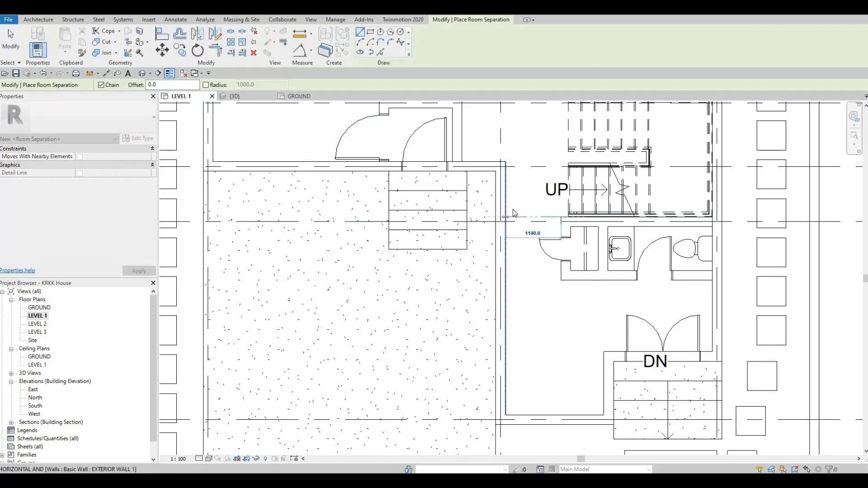
key("Escape")
key("Escape")
Draw a horizontal 2510 mm room separation line from the kitchen counter's upper corner to the vertical separation line, dividing kitchen and living area
scroll(579, 227, "down", 3)
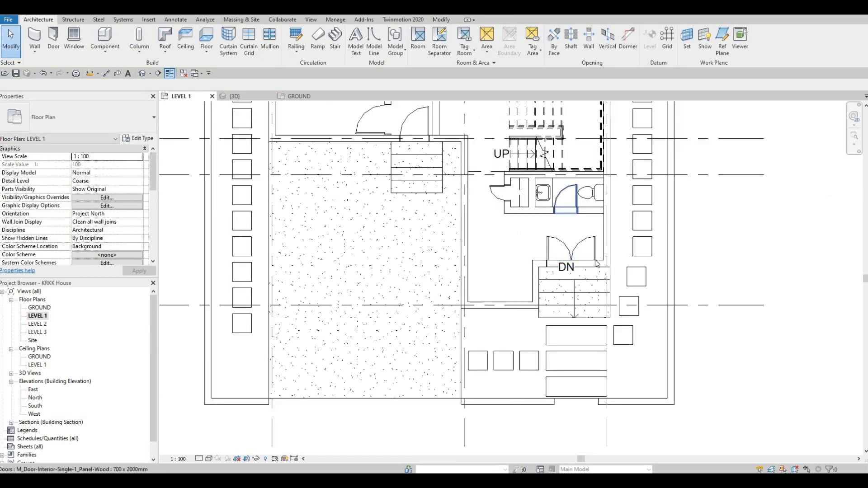
scroll(546, 223, "up", 3)
scroll(565, 181, "down", 2)
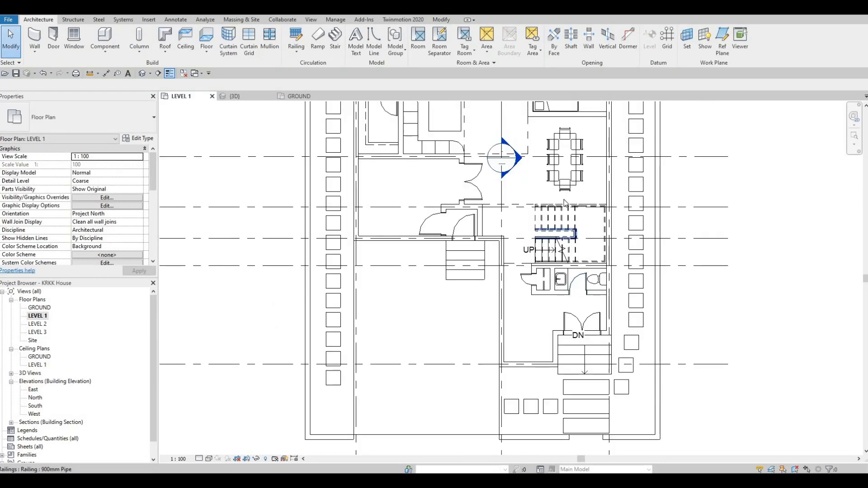
scroll(528, 203, "up", 2)
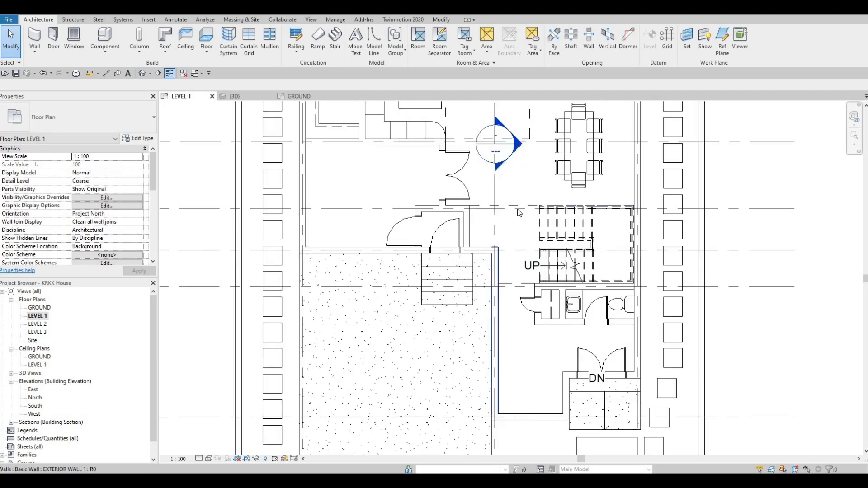
middle_click_drag(451, 213, 491, 333)
middle_click_drag(417, 283, 417, 349)
middle_click_drag(520, 179, 519, 297)
middle_click_drag(363, 313, 420, 225)
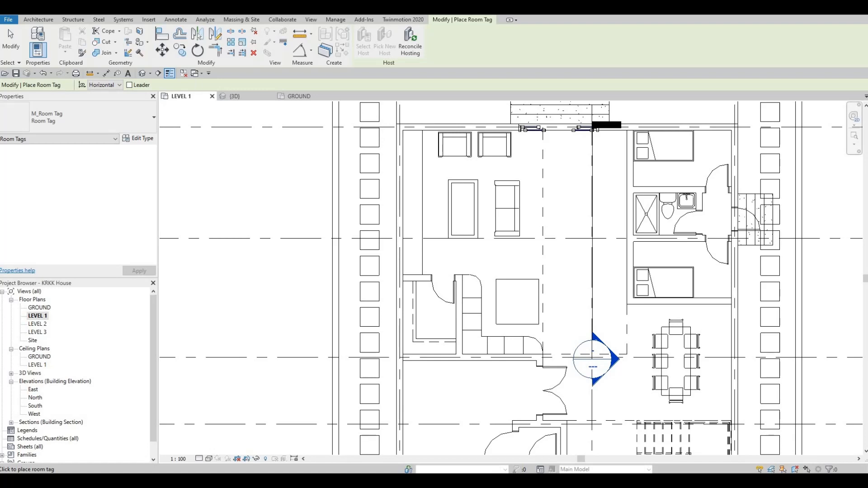
key("Escape")
left_click(441, 43)
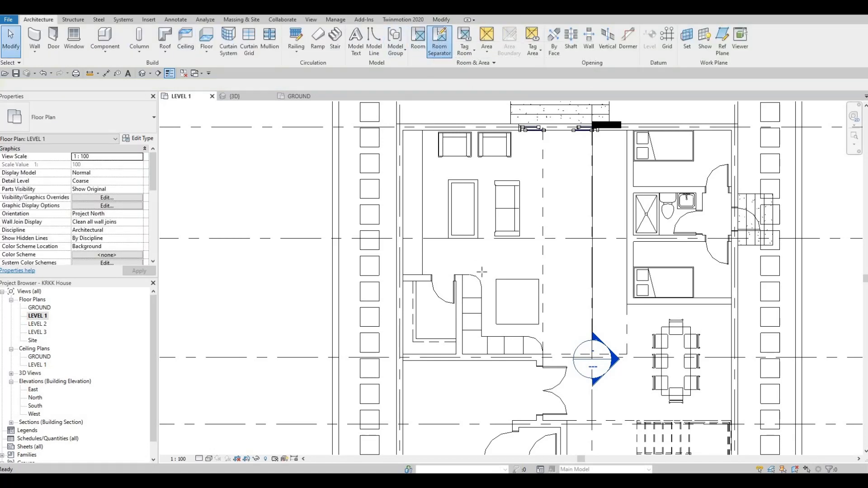
scroll(437, 254, "up", 2)
left_click(475, 286)
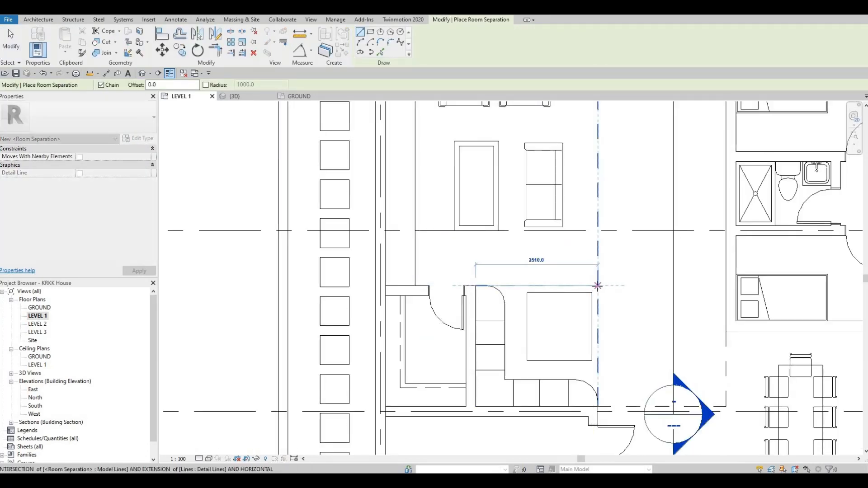
left_click(598, 286)
key("Escape")
key("Escape")
Draw a horizontal 6000 mm room separation line across the paved area from the exterior wall's outer corner near grid G to the paving's far edge
scroll(561, 247, "down", 1)
middle_click_drag(475, 390, 469, 330)
middle_click_drag(455, 168, 422, 292)
scroll(498, 204, "down", 2)
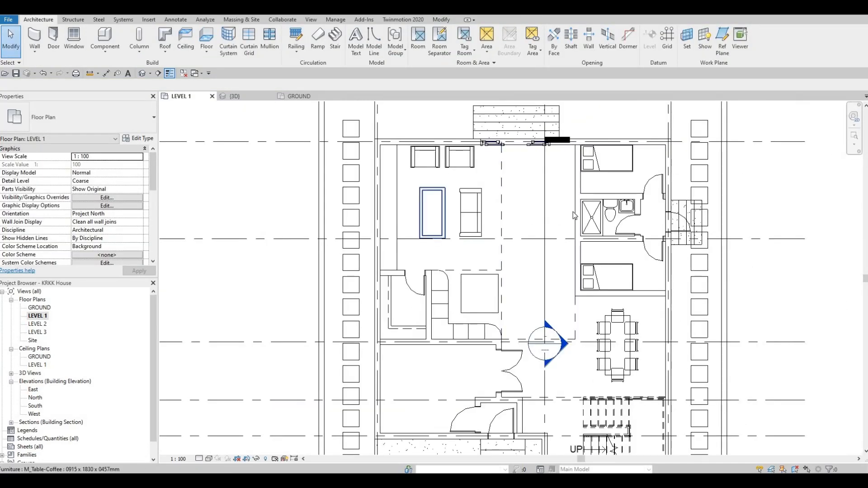
mouse_move(541, 146)
middle_mouse_down()
mouse_move(520, 205)
mouse_move(500, 116)
mouse_move(526, 153)
middle_mouse_up()
scroll(520, 204, "down", 1)
scroll(530, 398, "down", 1)
middle_click_drag(530, 398, 525, 252)
middle_click_drag(422, 385, 406, 299)
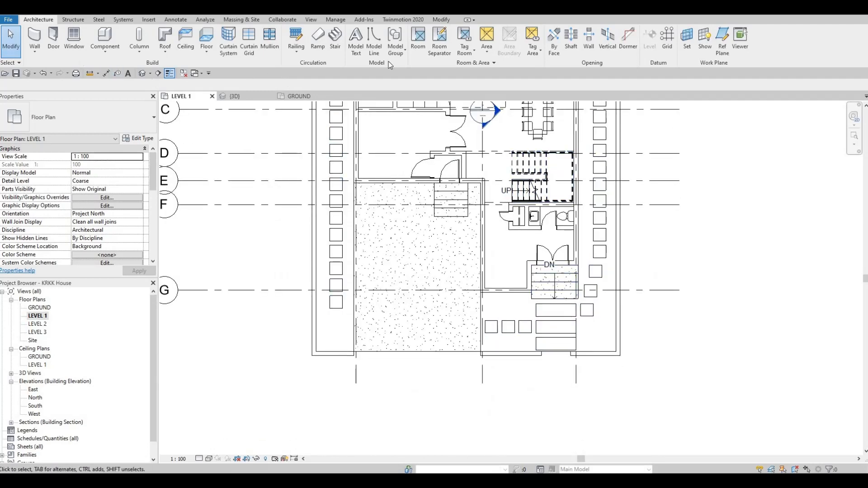
left_click(438, 43)
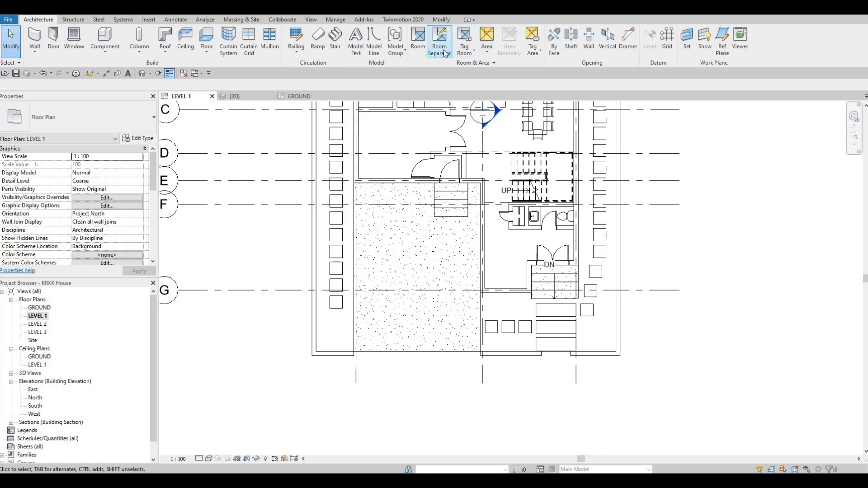
scroll(450, 312, "up", 3)
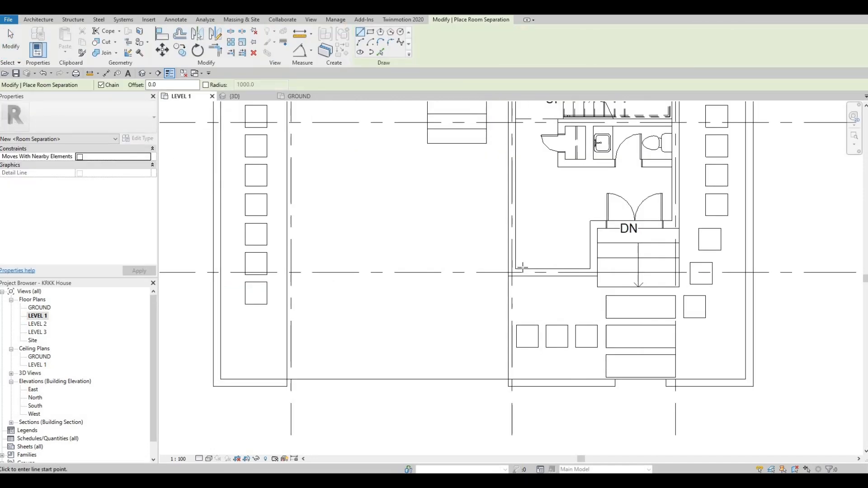
left_click(521, 263)
middle_click_drag(237, 271, 422, 301)
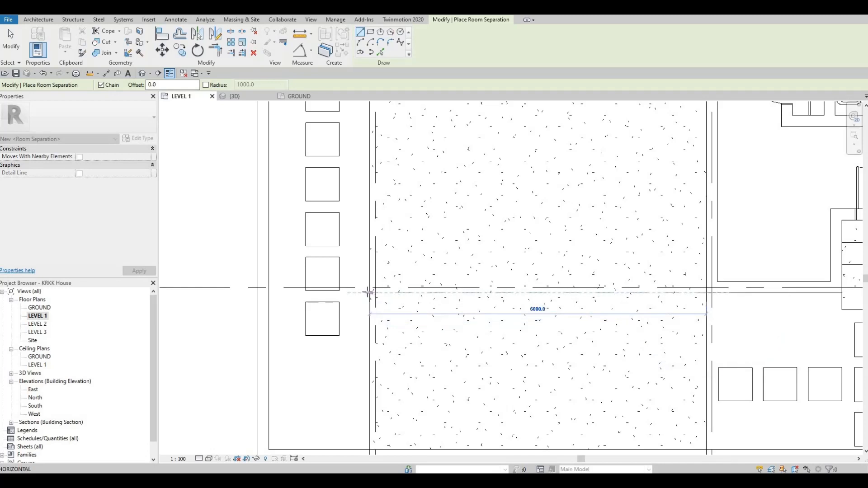
left_click(369, 346)
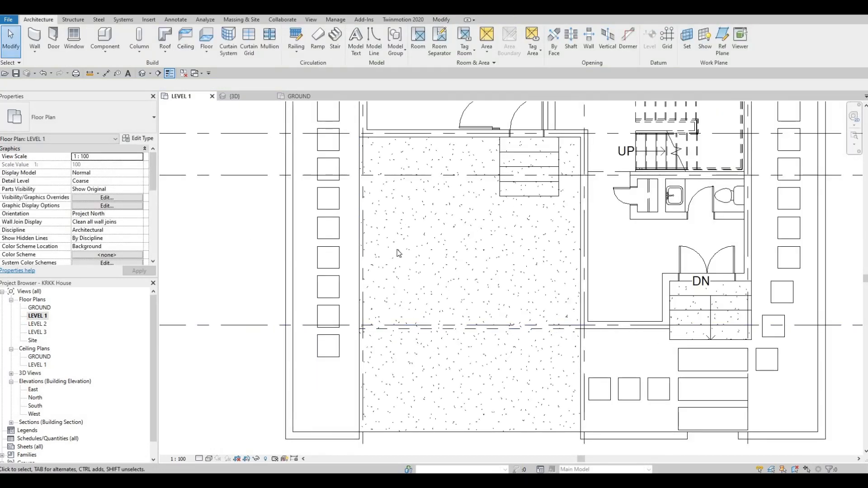
Examine the room separation lines across the whole LEVEL 1 floor plan, from the living area to the entrance
scroll(427, 309, "down", 5)
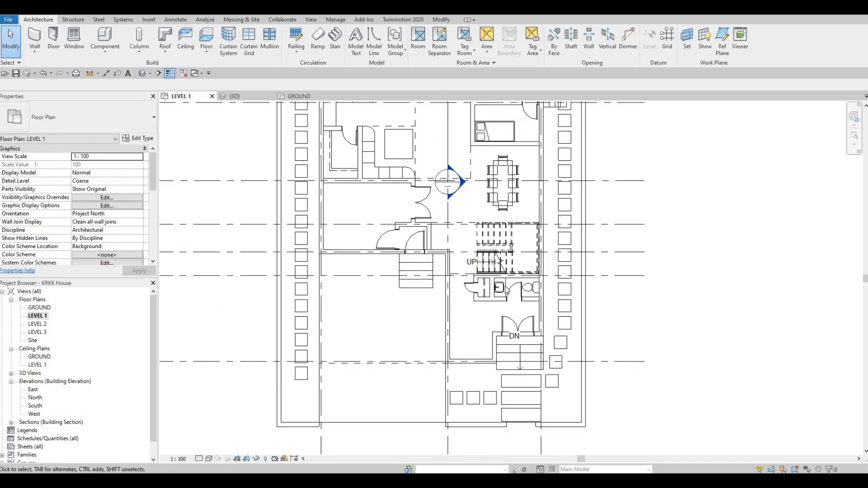
middle_click_drag(517, 339, 506, 353)
middle_click_drag(501, 276, 487, 365)
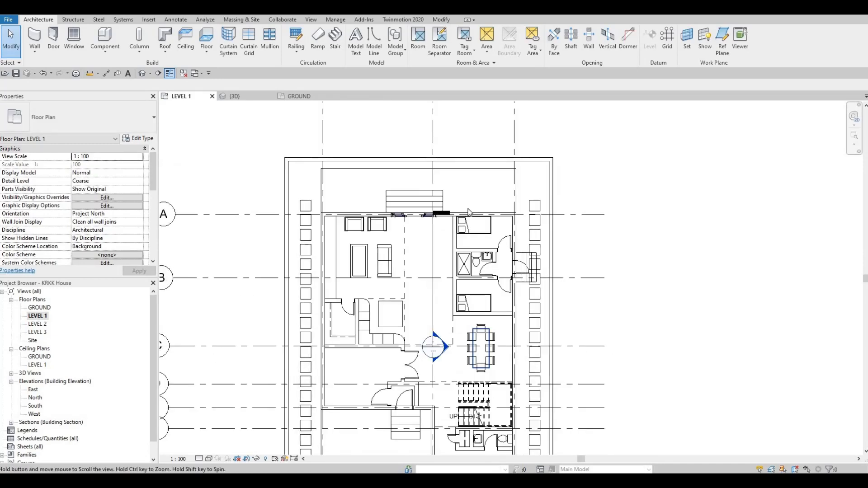
scroll(470, 285, "up", 2)
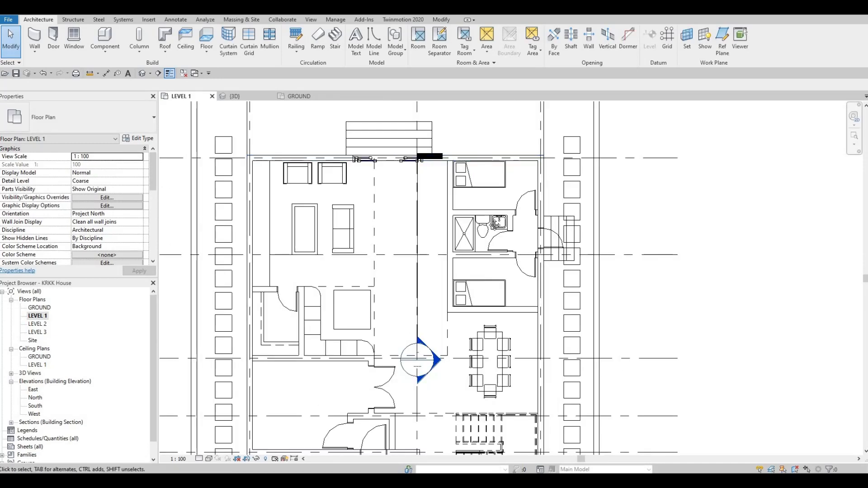
scroll(508, 205, "down", 1)
middle_click_drag(490, 296, 540, 180)
scroll(517, 221, "down", 4)
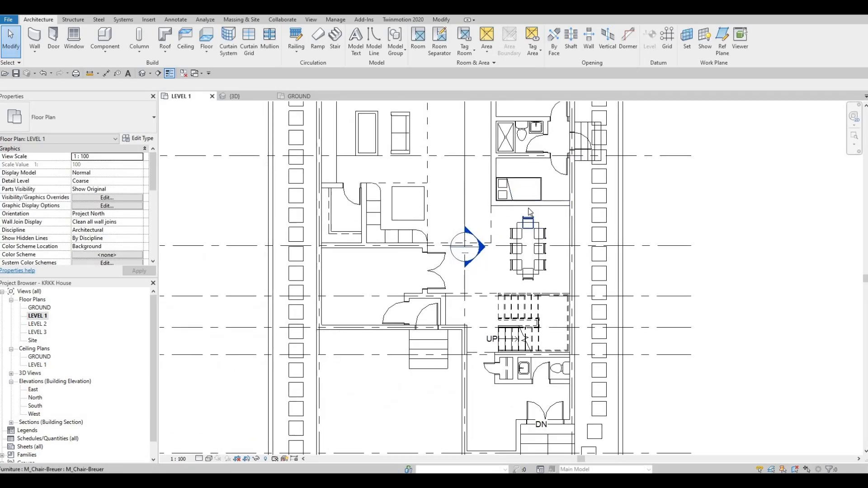
middle_click_drag(529, 213, 521, 307)
scroll(524, 262, "down", 2)
scroll(524, 271, "up", 1)
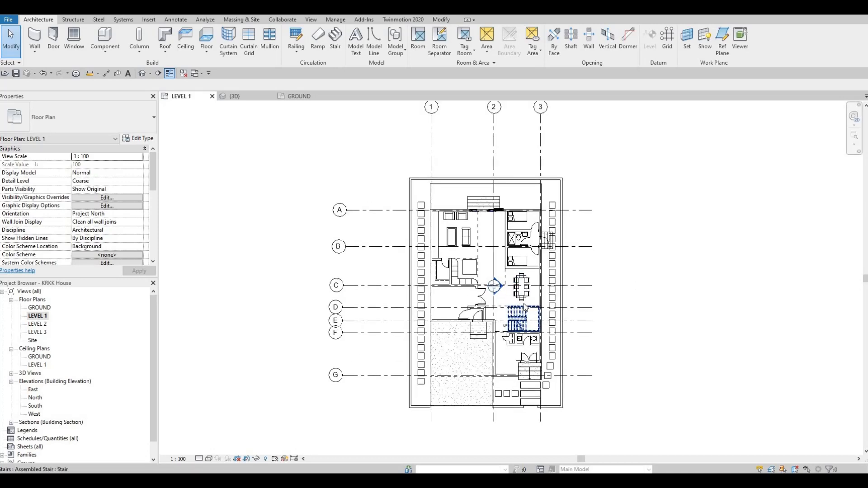
scroll(525, 309, "down", 1)
scroll(523, 307, "up", 1)
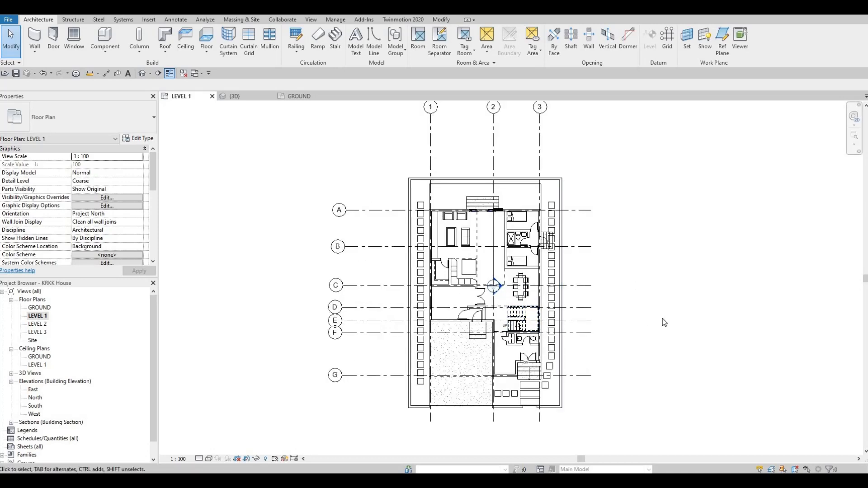